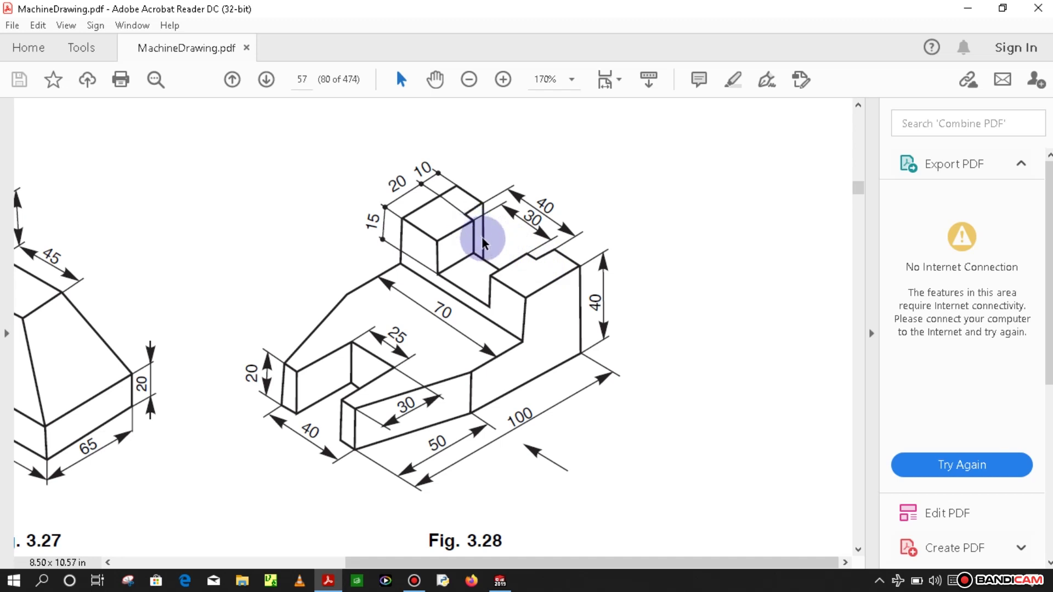
Create a new blank part document (Part4) and pick the Top Plane for sketching
click(497, 584)
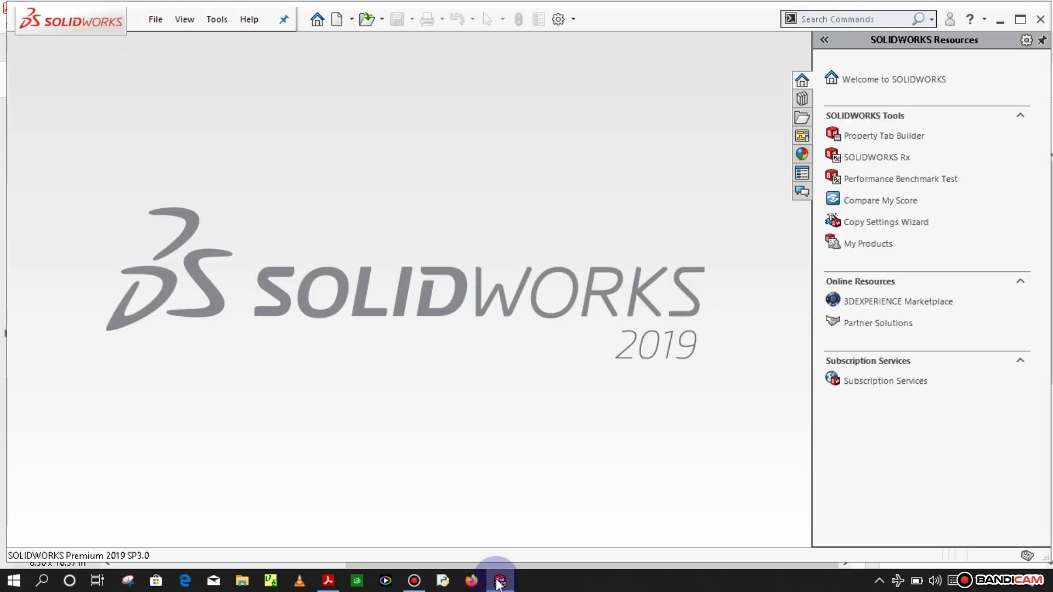
click(156, 19)
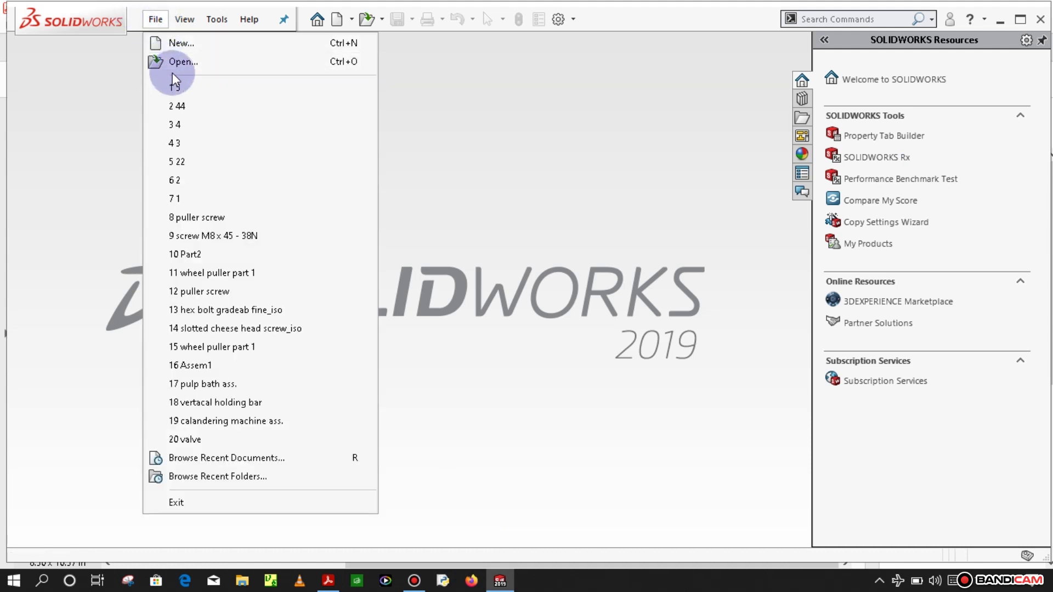
click(180, 46)
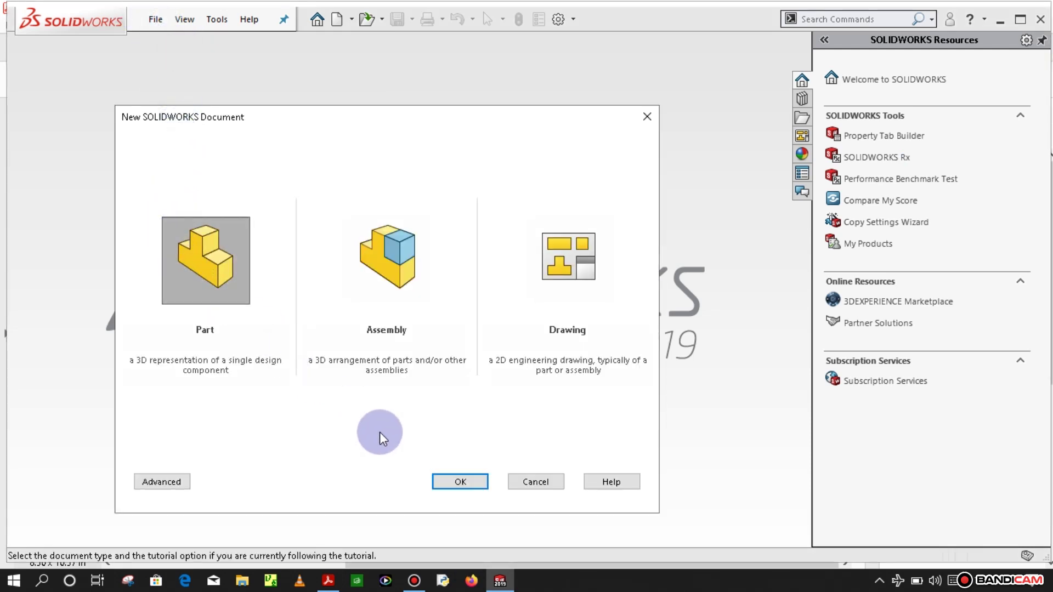
click(466, 482)
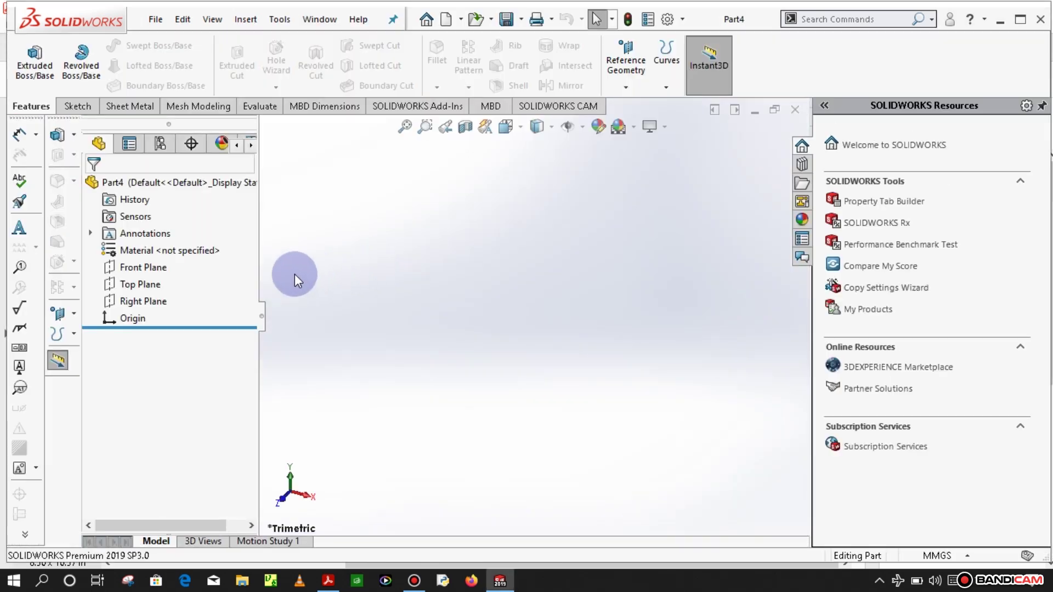
click(157, 287)
Start a sketch on the Top Plane with a corner rectangle around the origin
click(167, 270)
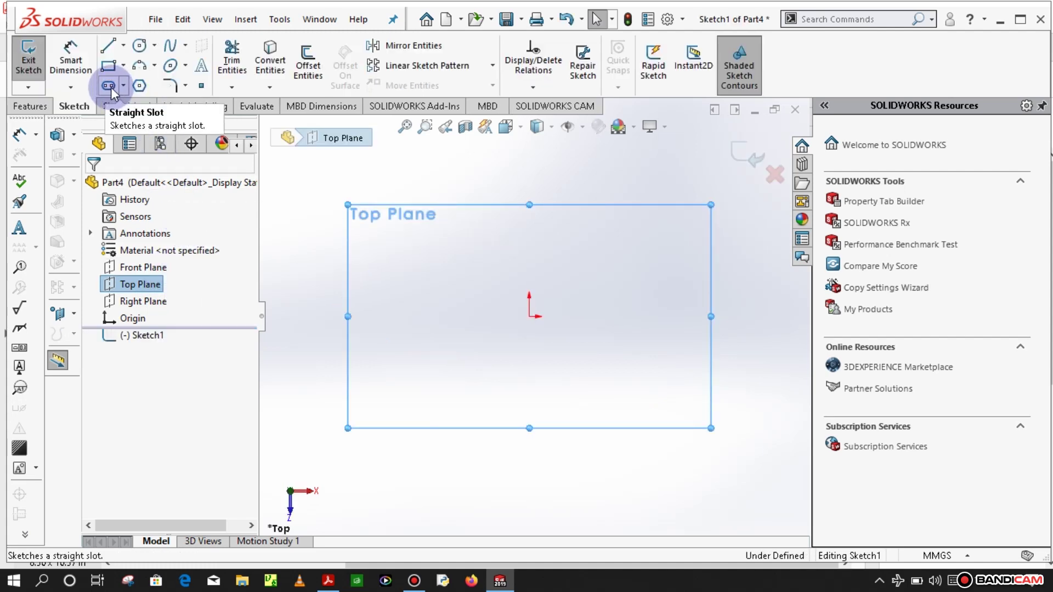
click(108, 68)
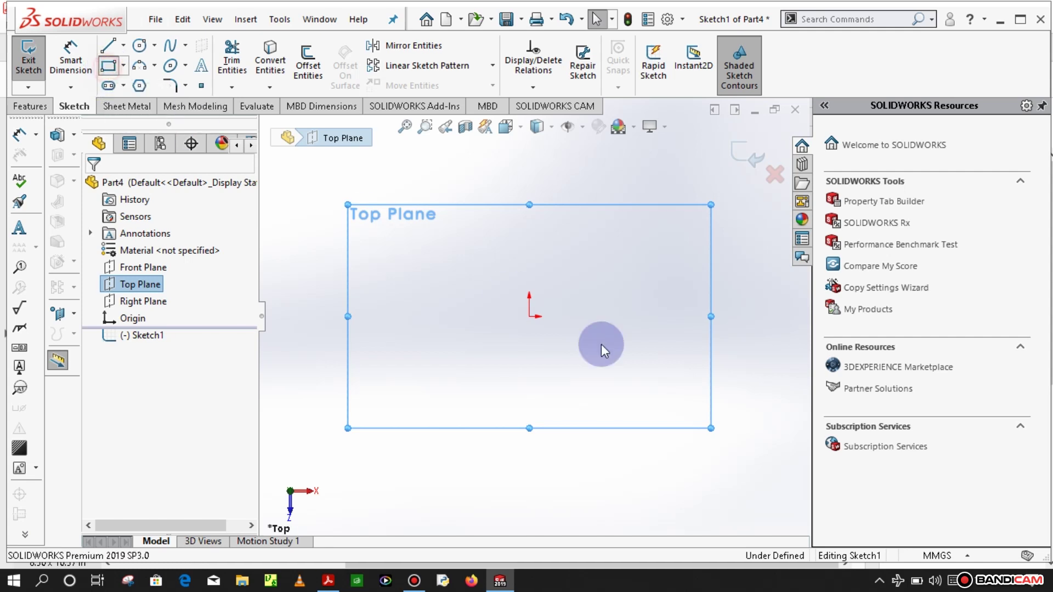
click(472, 258)
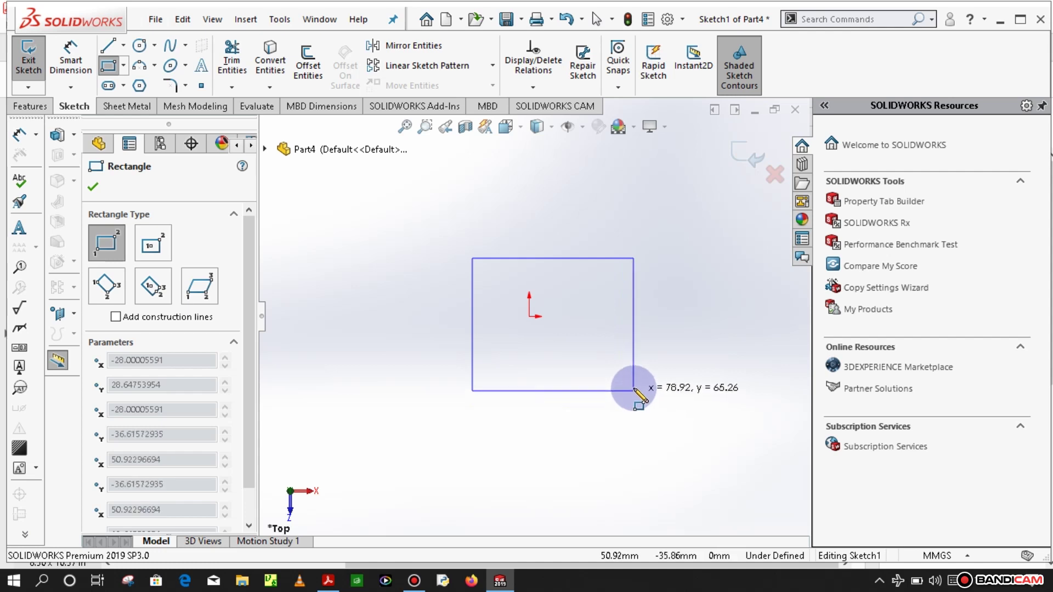
click(610, 381)
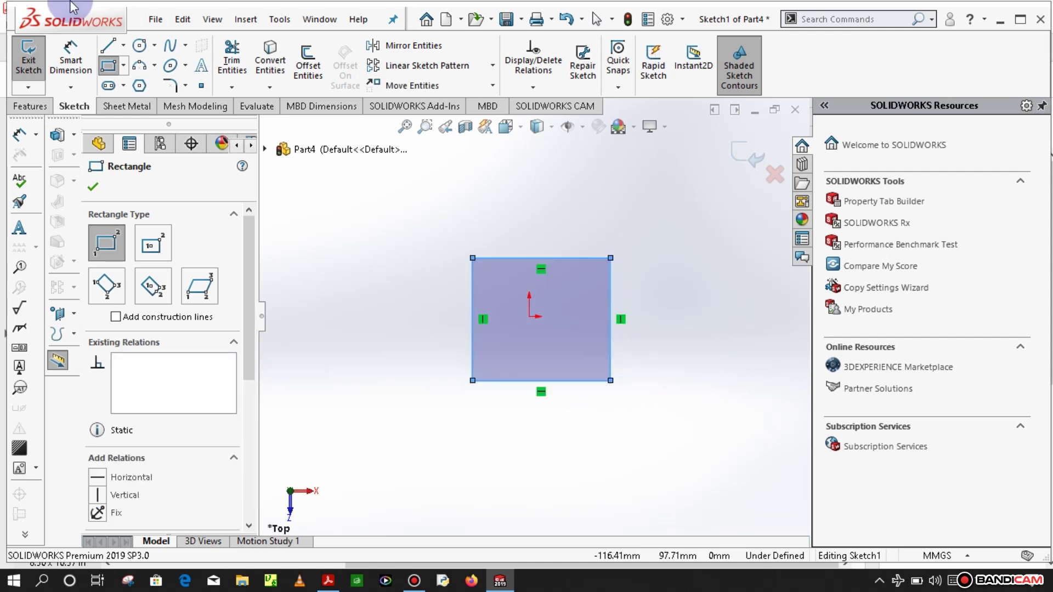
Draw a vertical centerline through the origin, spanning above and below the rectangle
click(123, 45)
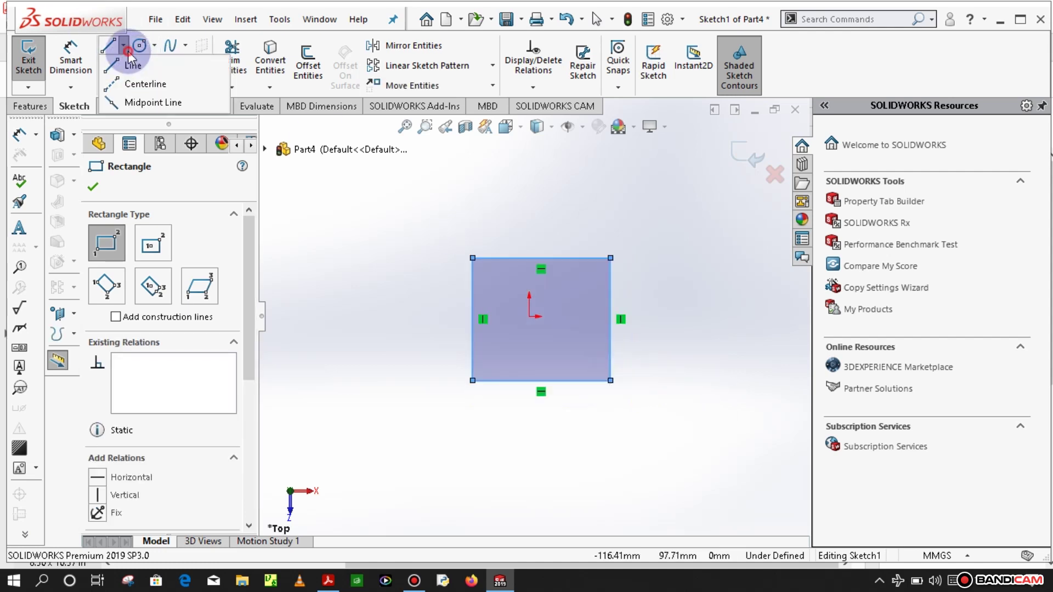
click(135, 83)
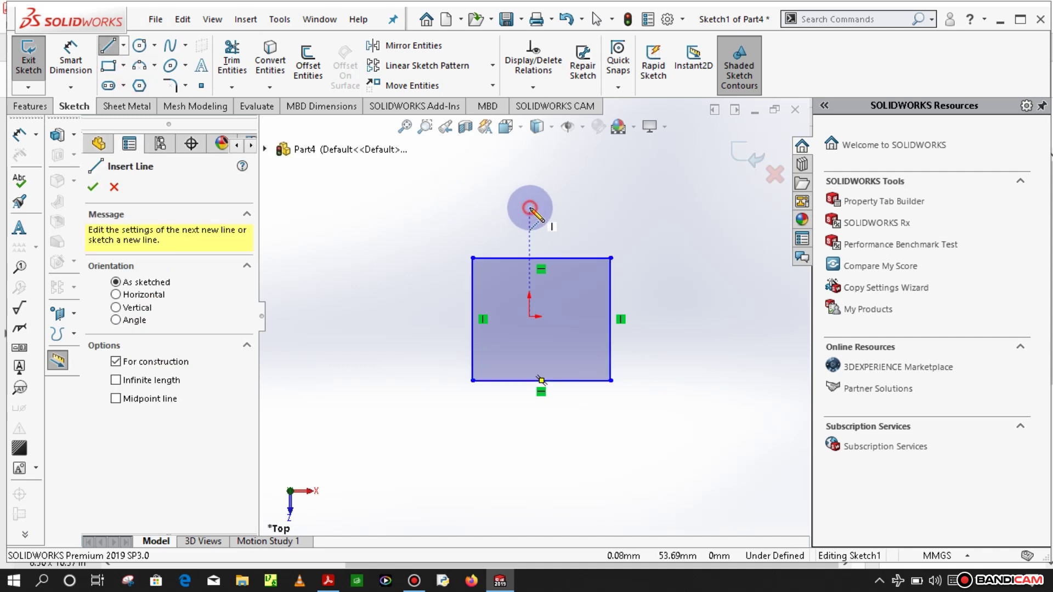
click(530, 207)
click(529, 464)
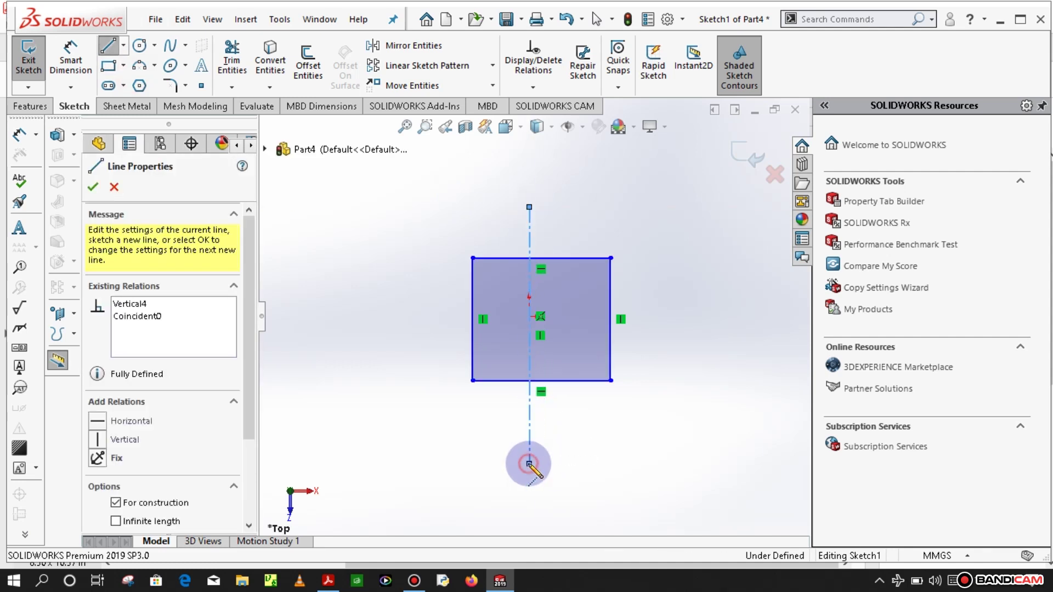
key(Escape)
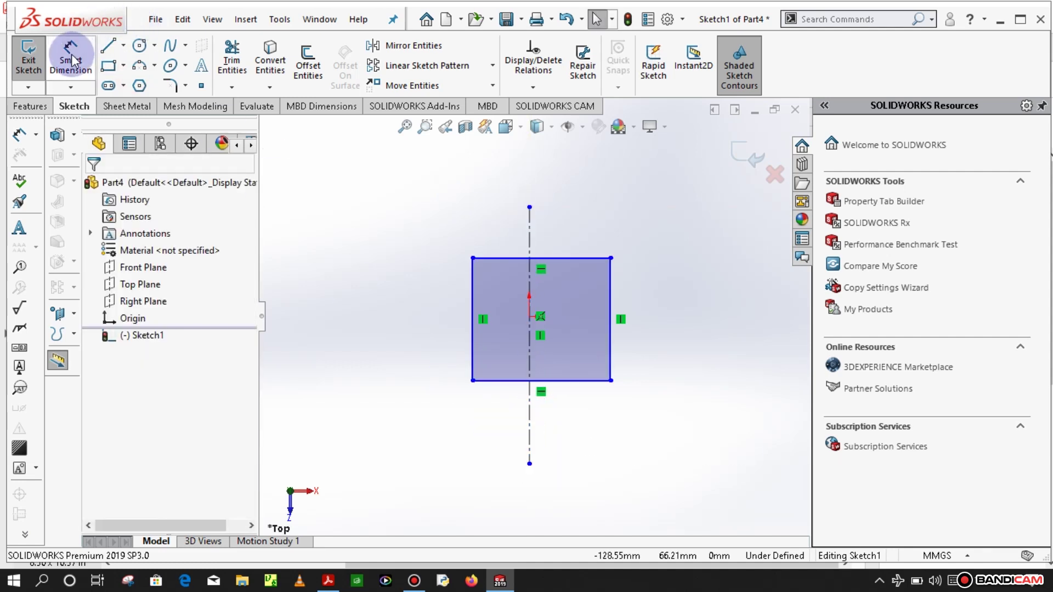
Draw a horizontal centerline across the rectangle through the origin
click(123, 45)
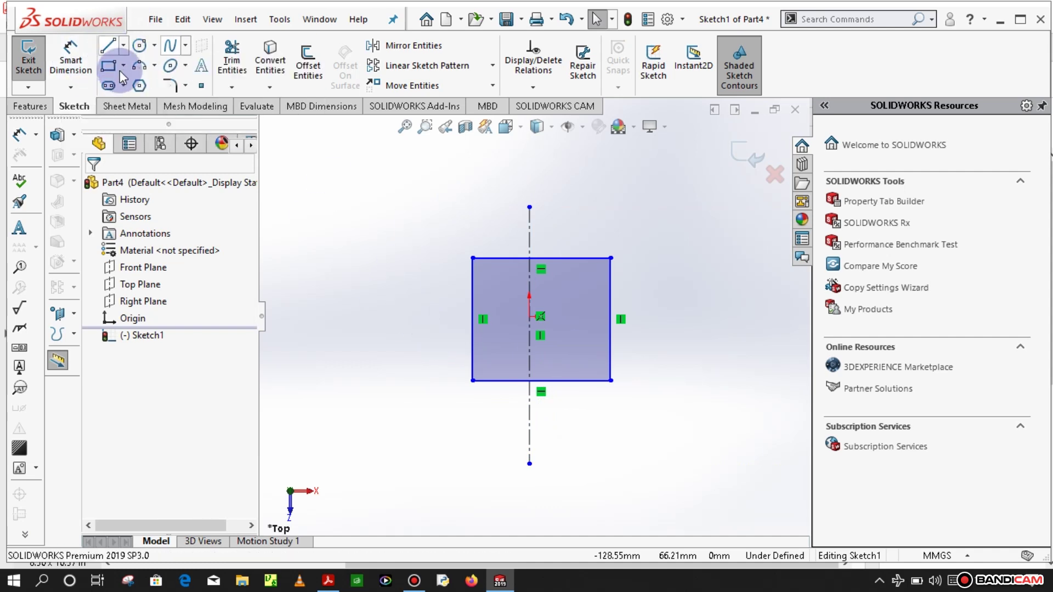
click(144, 82)
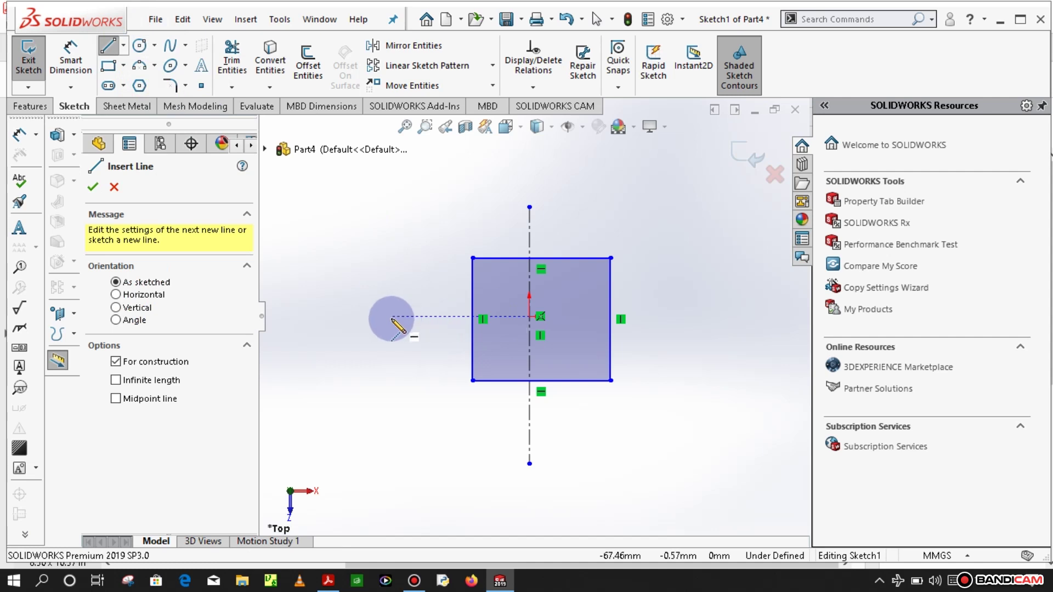
click(392, 317)
click(677, 317)
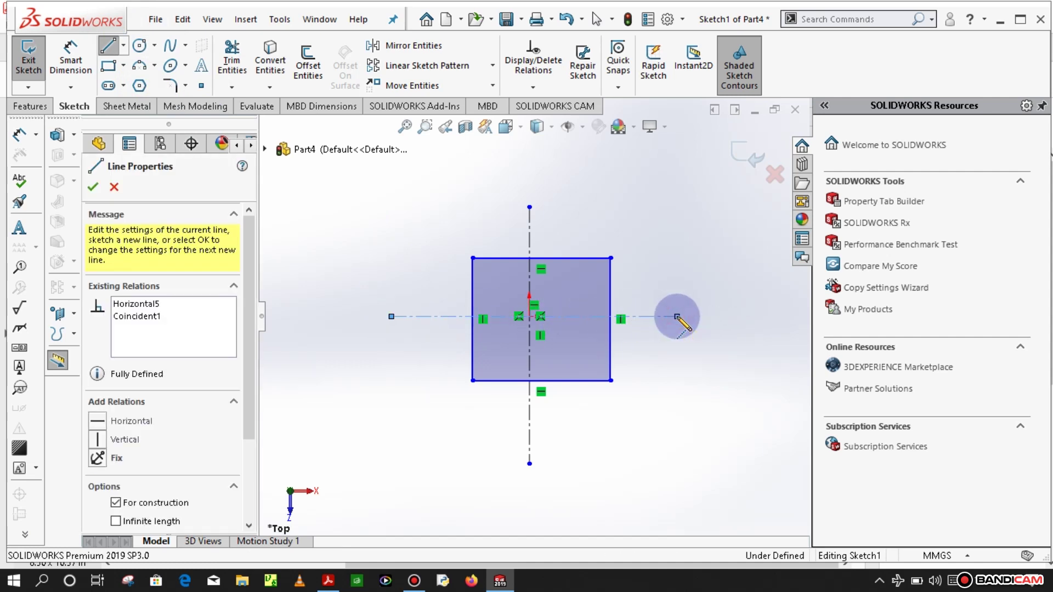
key(Escape)
Make the rectangle's left and right edges symmetric about the vertical centerline
click(435, 398)
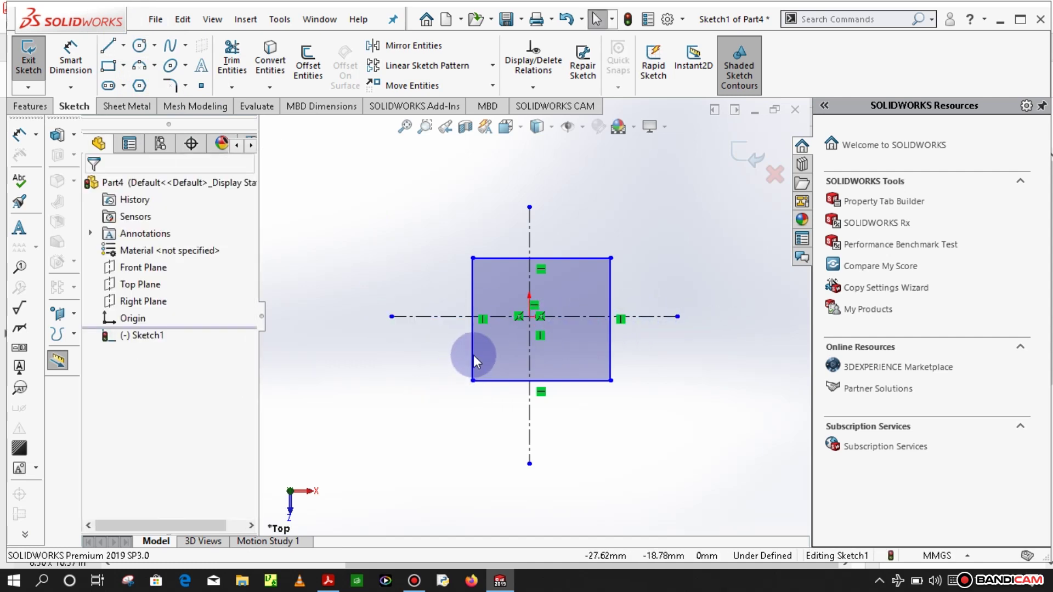
click(473, 355)
ctrl+click(528, 365)
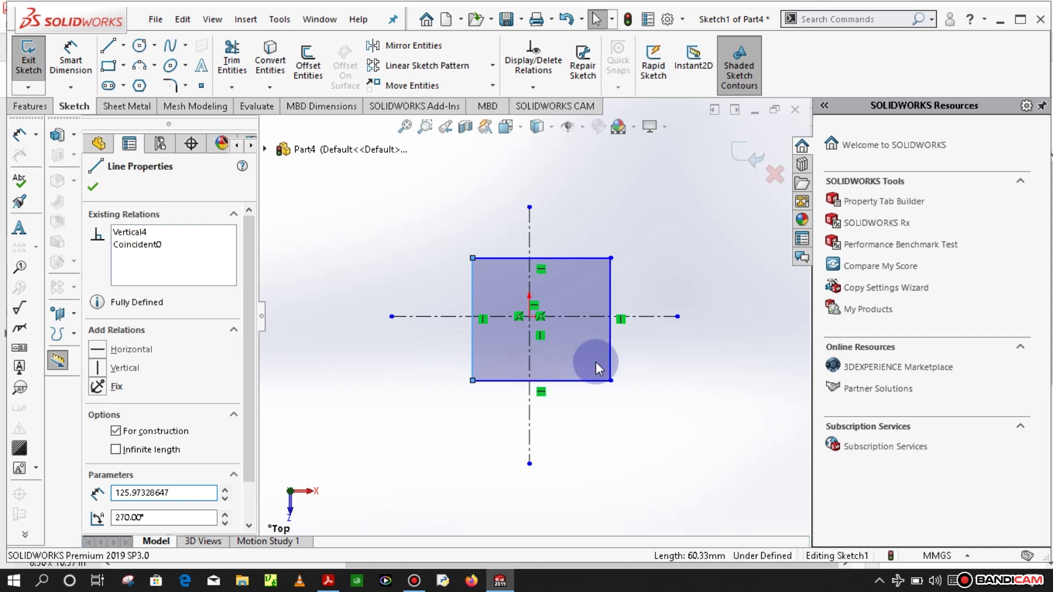
ctrl+click(610, 359)
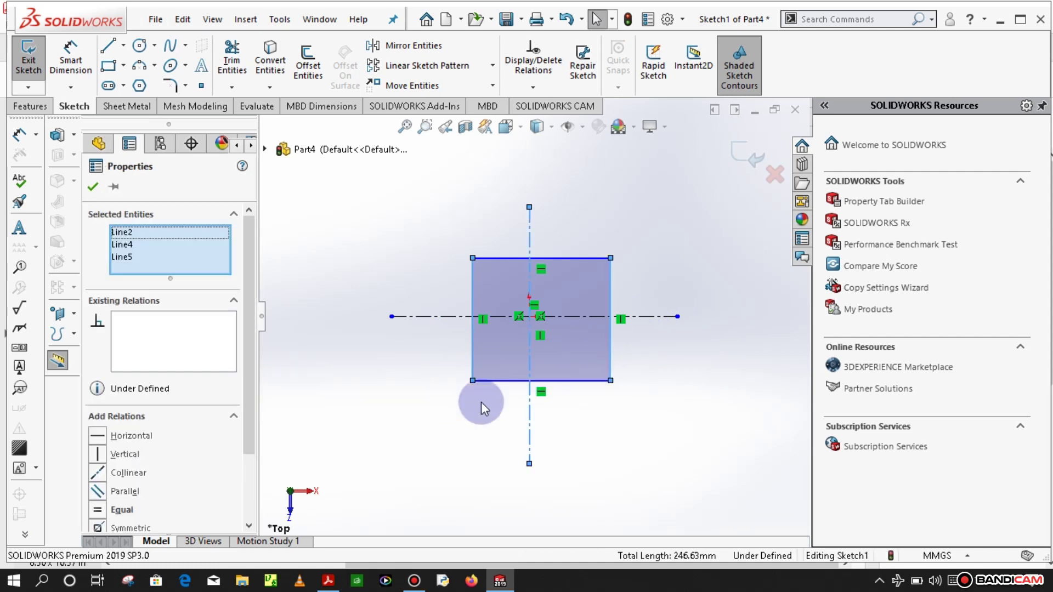
click(98, 528)
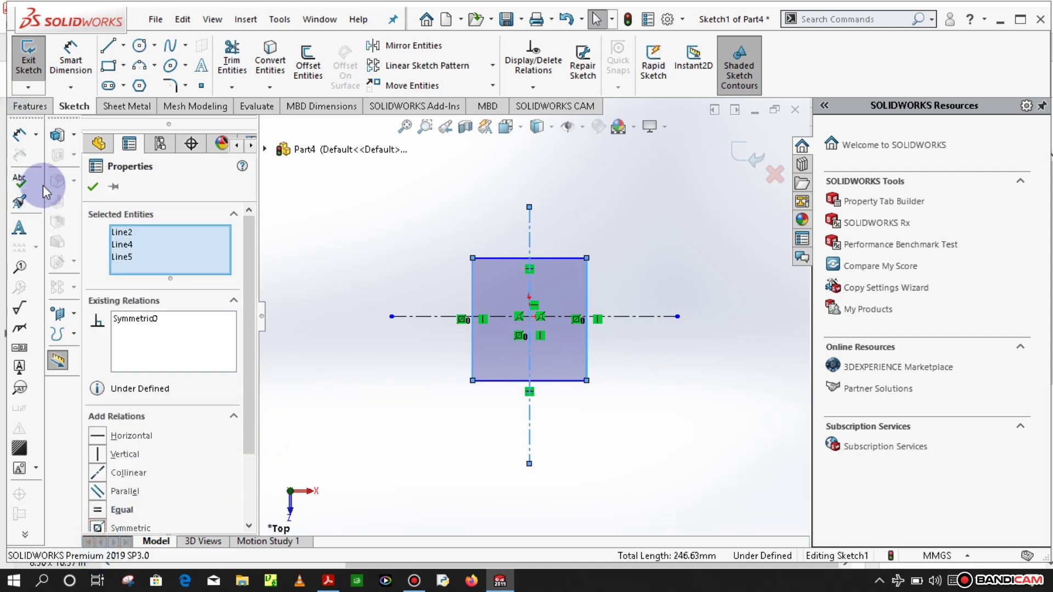
click(92, 187)
Make the rectangle's top and bottom edges symmetric about the horizontal centerline
click(467, 270)
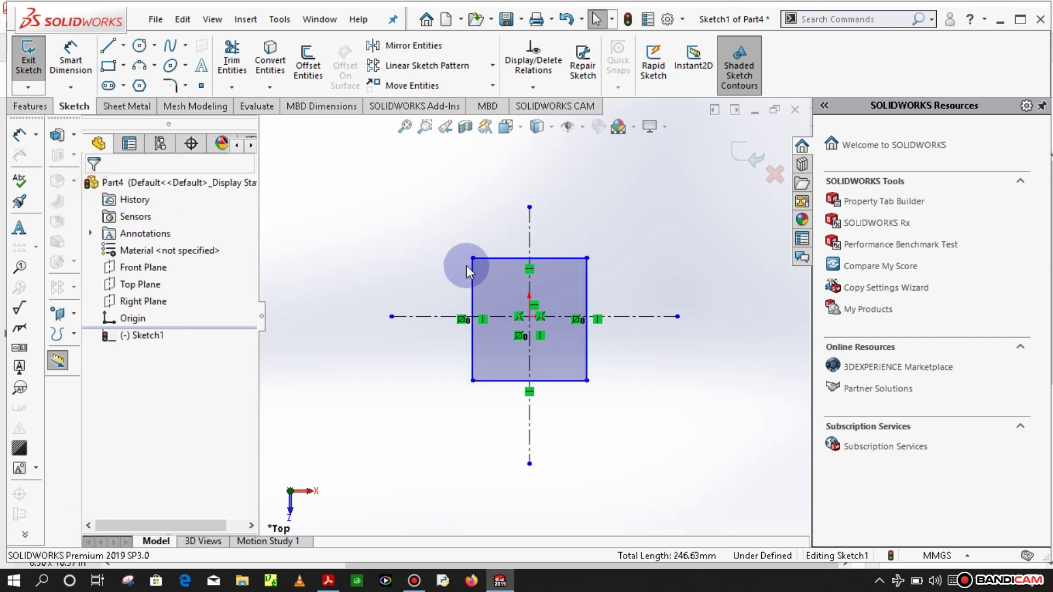
click(498, 258)
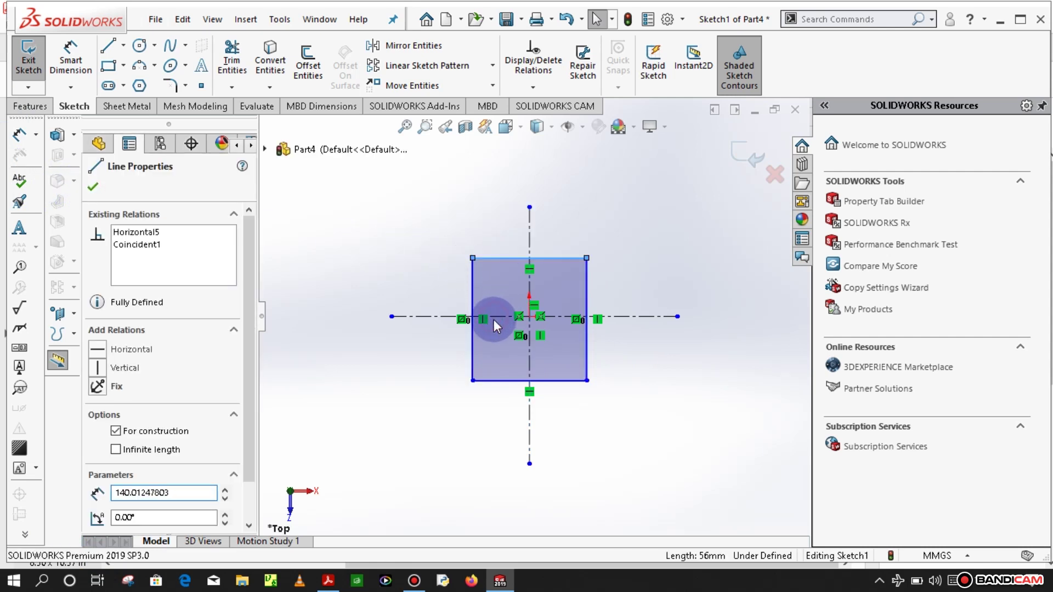
ctrl+click(494, 318)
ctrl+click(506, 382)
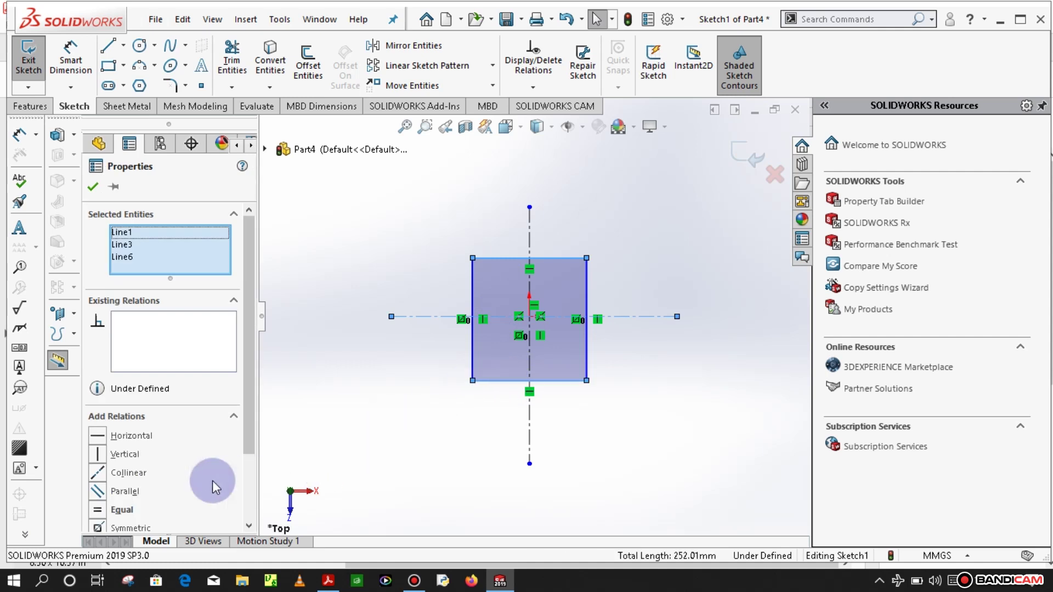
click(103, 525)
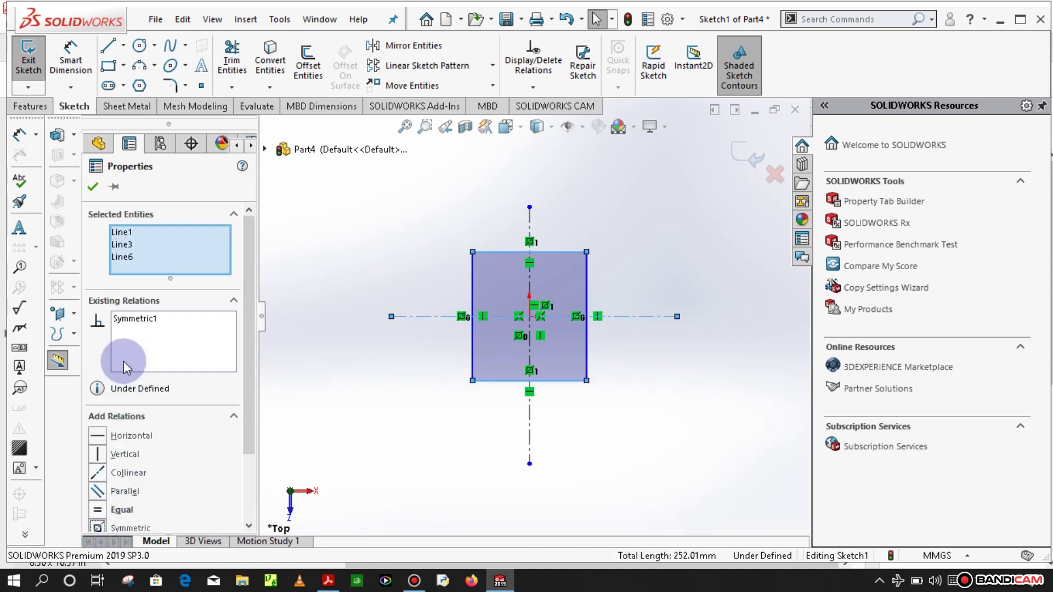
click(93, 187)
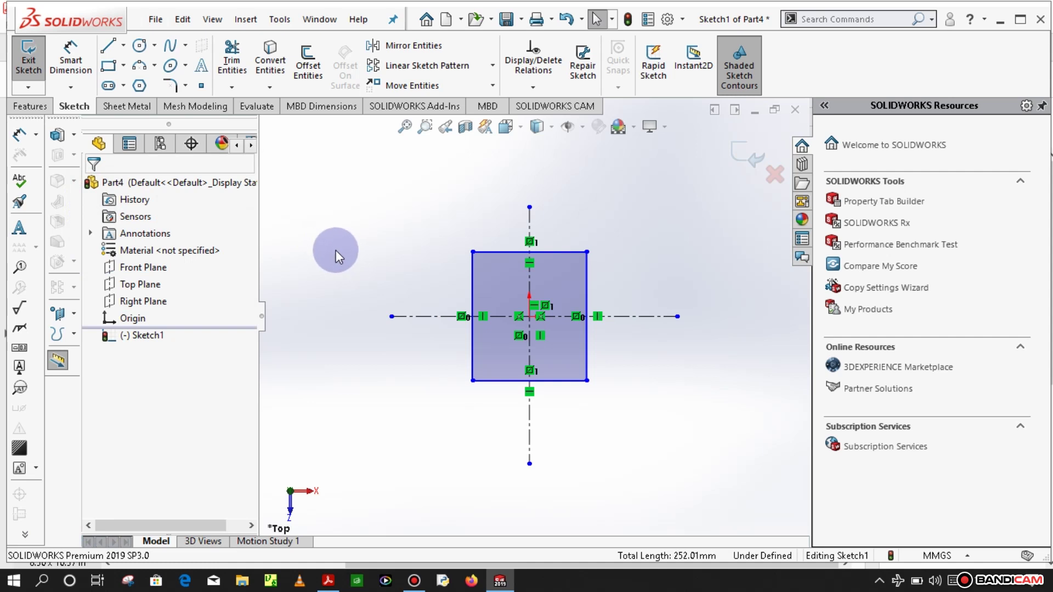
Draw a small rectangular slot dipping down from the top edge
click(108, 51)
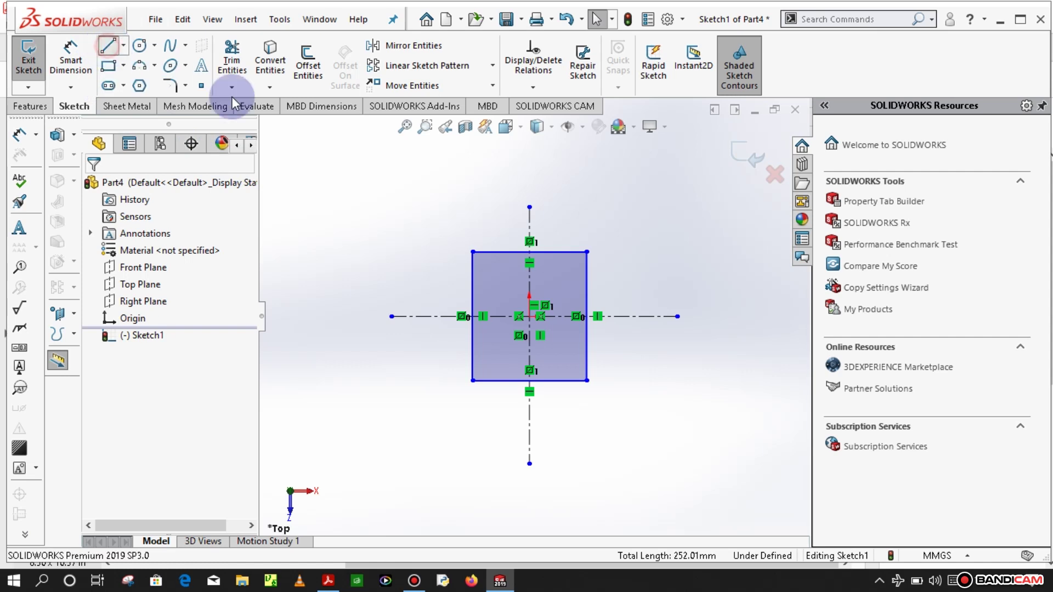
click(506, 253)
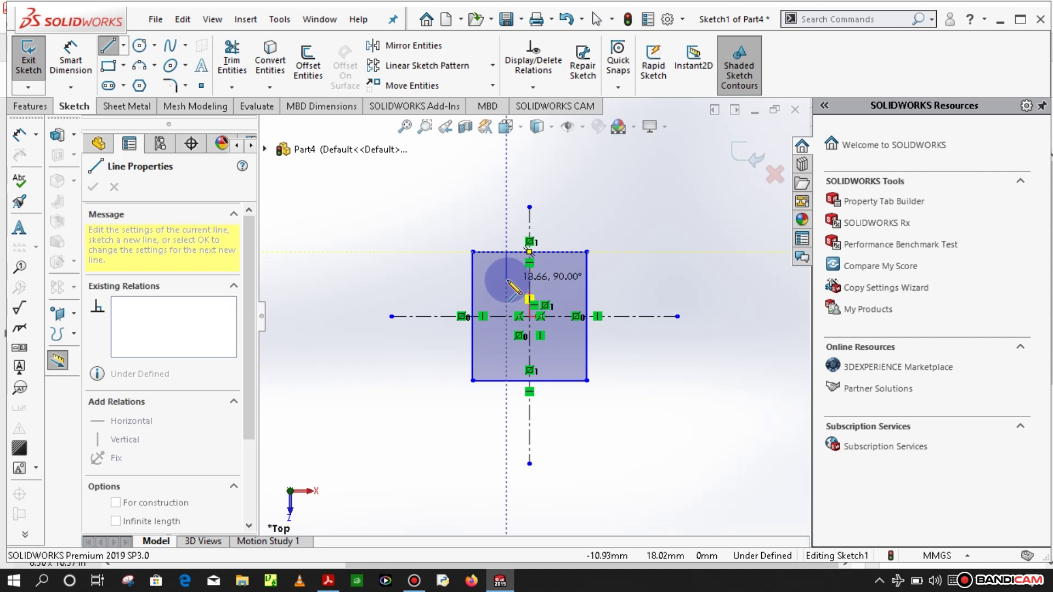
click(507, 280)
click(564, 279)
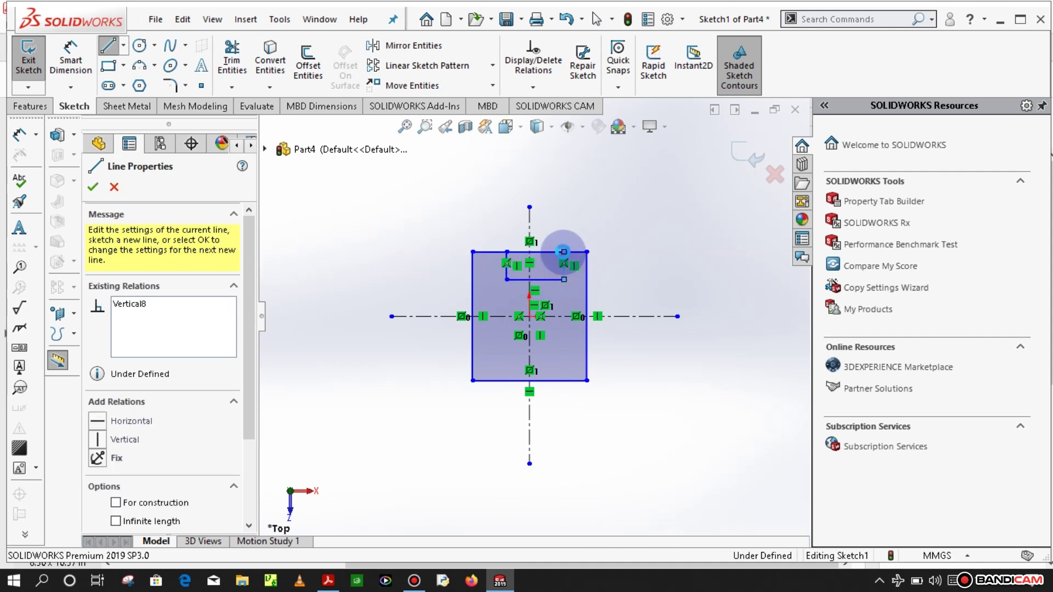
click(564, 252)
key(Escape)
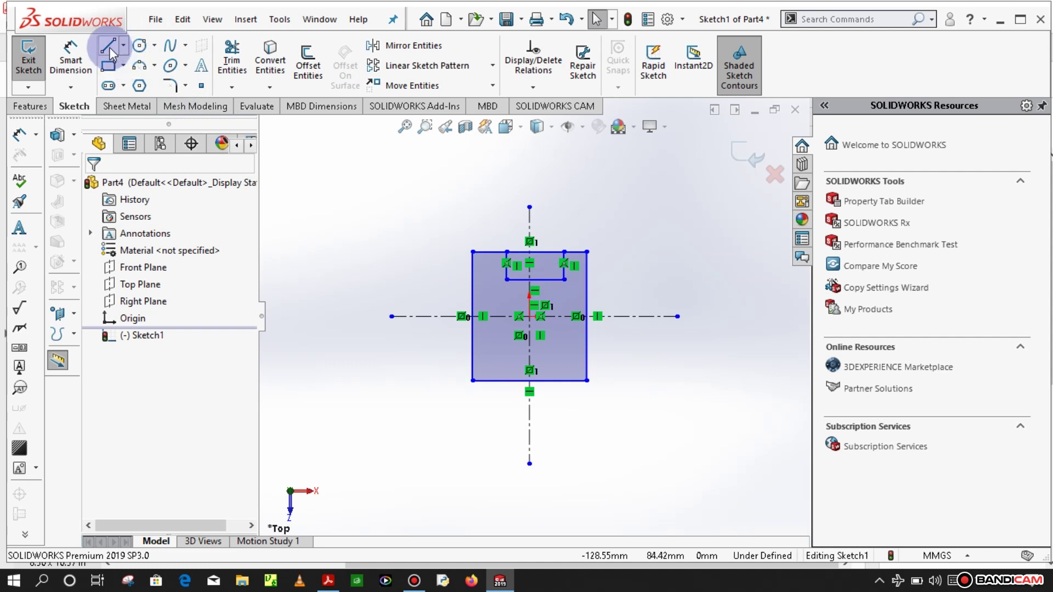
Draw 45° diagonal lines cutting off both lower corners of the outline
click(109, 48)
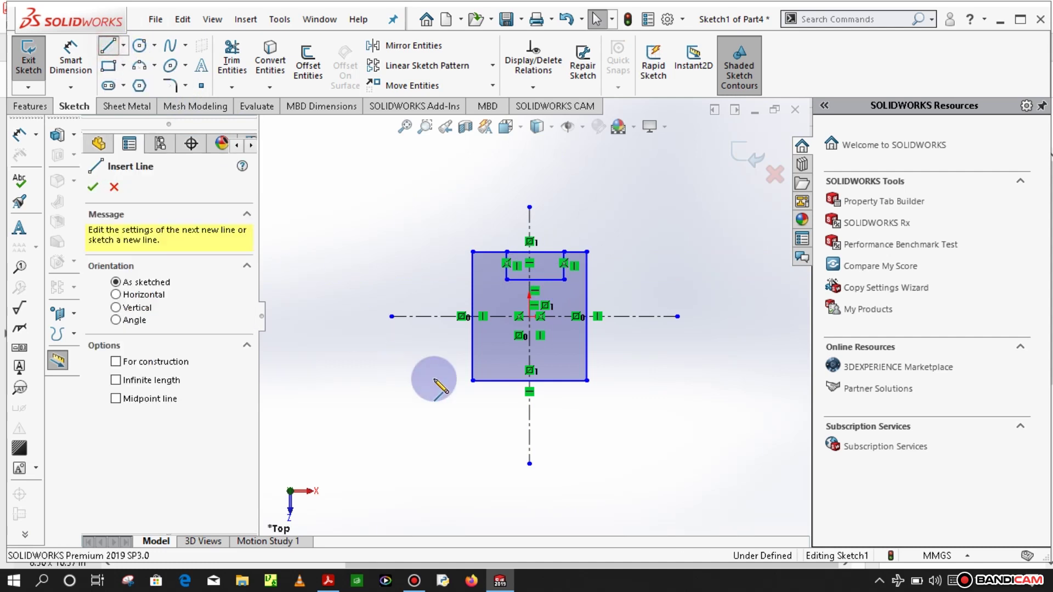
click(474, 345)
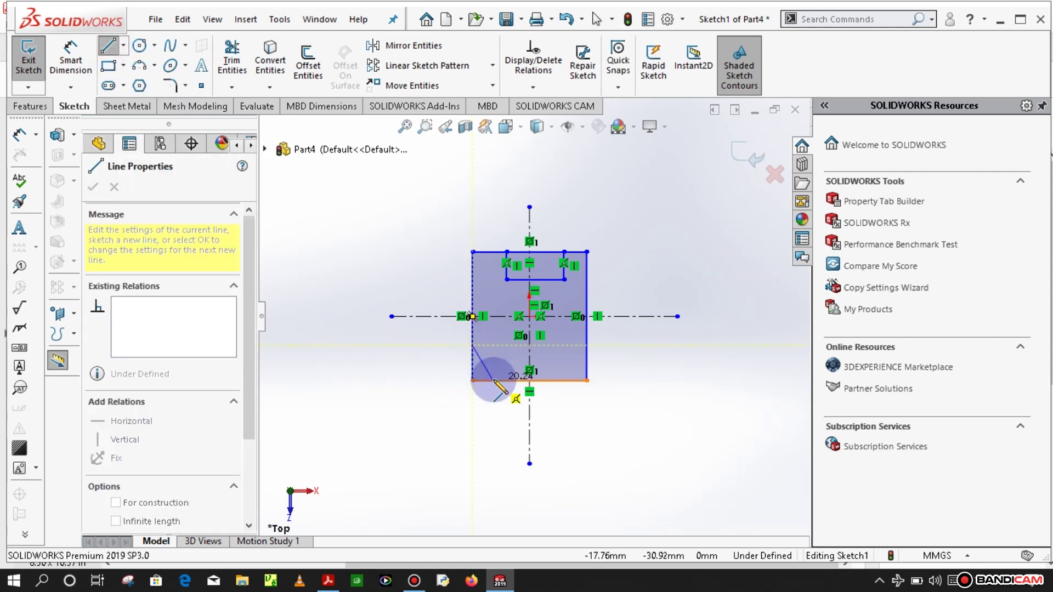
click(493, 380)
key(Escape)
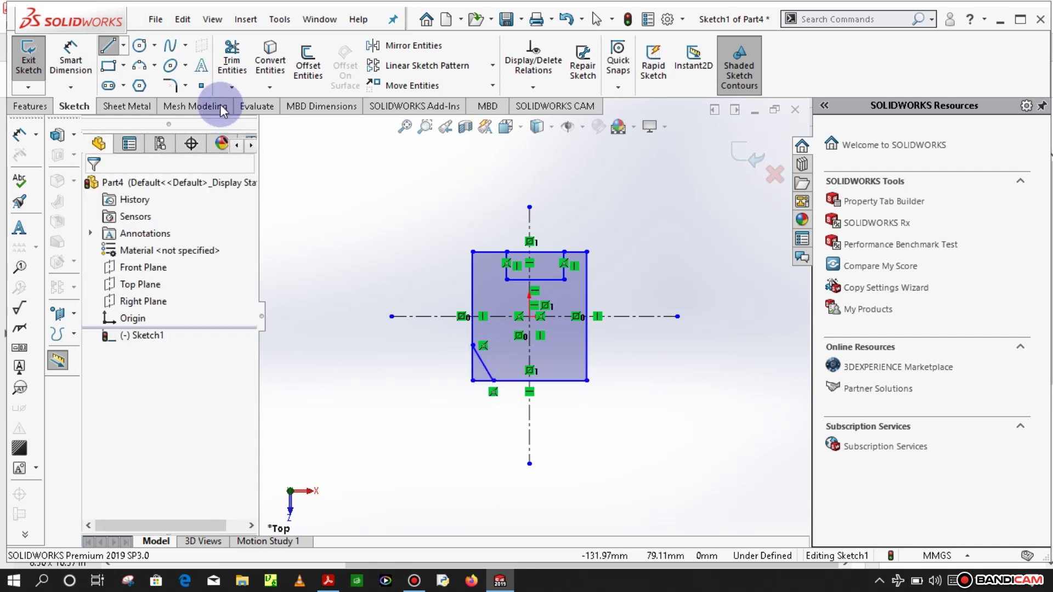
click(109, 47)
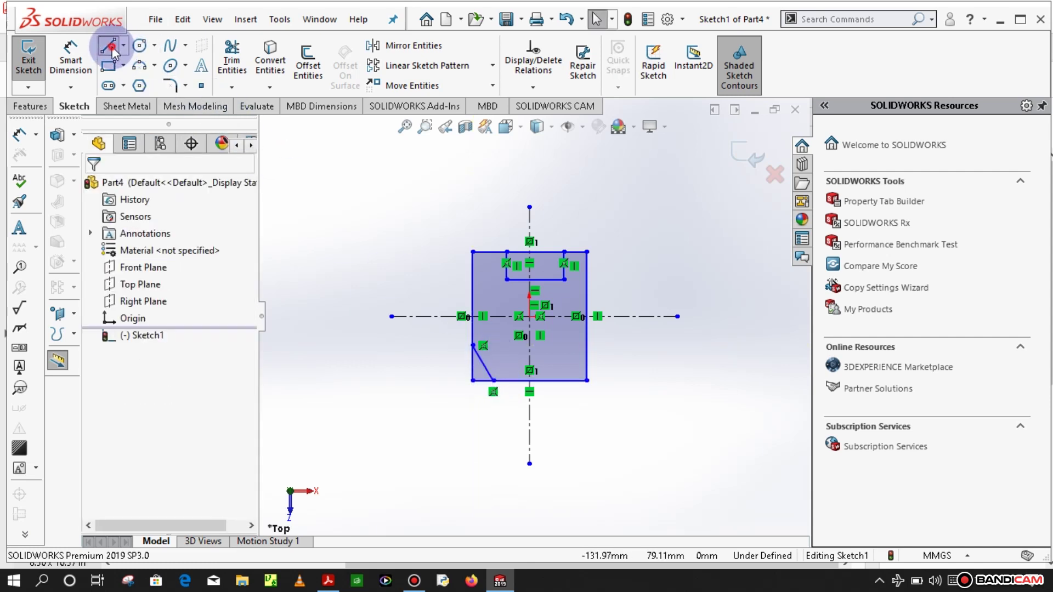
click(586, 345)
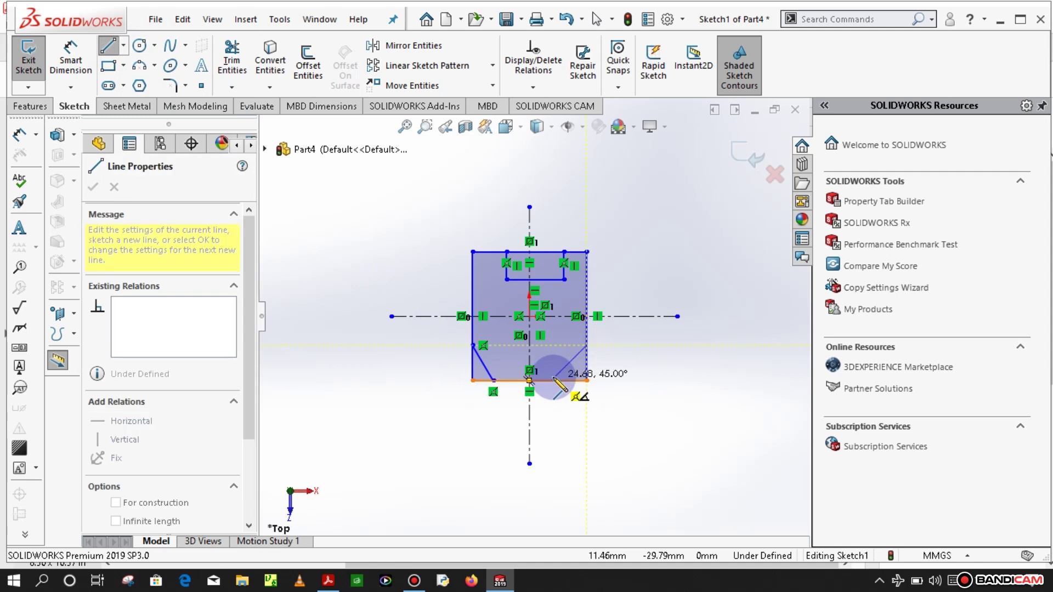
click(551, 380)
key(Escape)
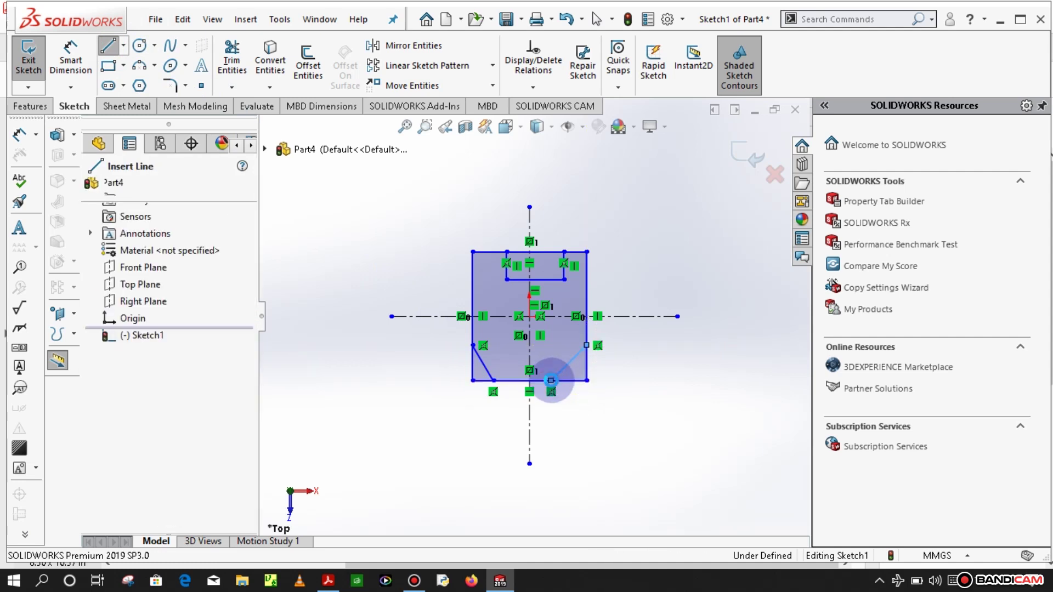
key(Escape)
click(70, 58)
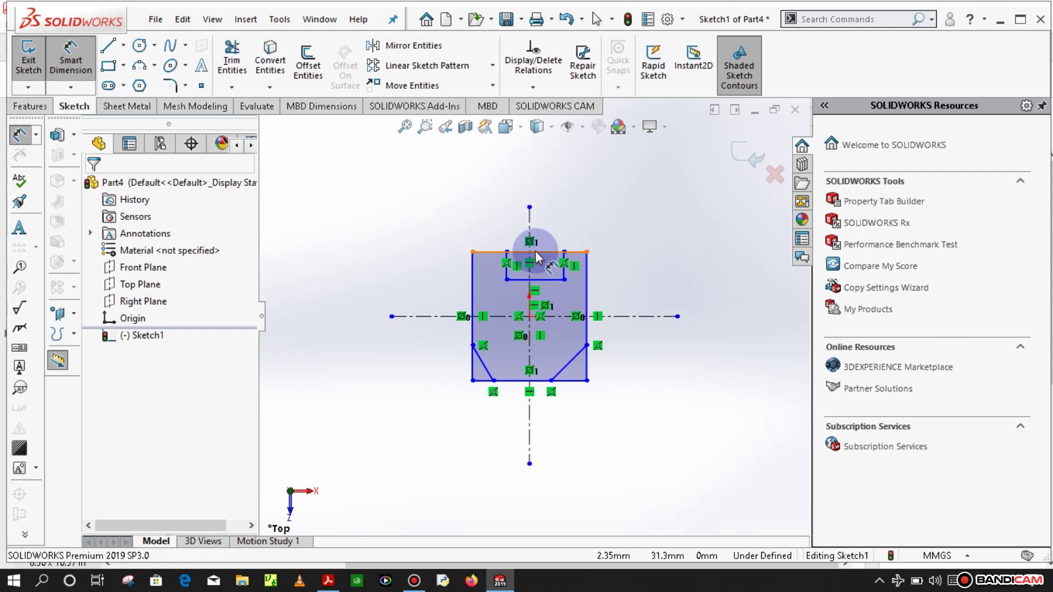
Dimension the outline's overall width between left and right edges to 70 mm
click(587, 263)
click(473, 277)
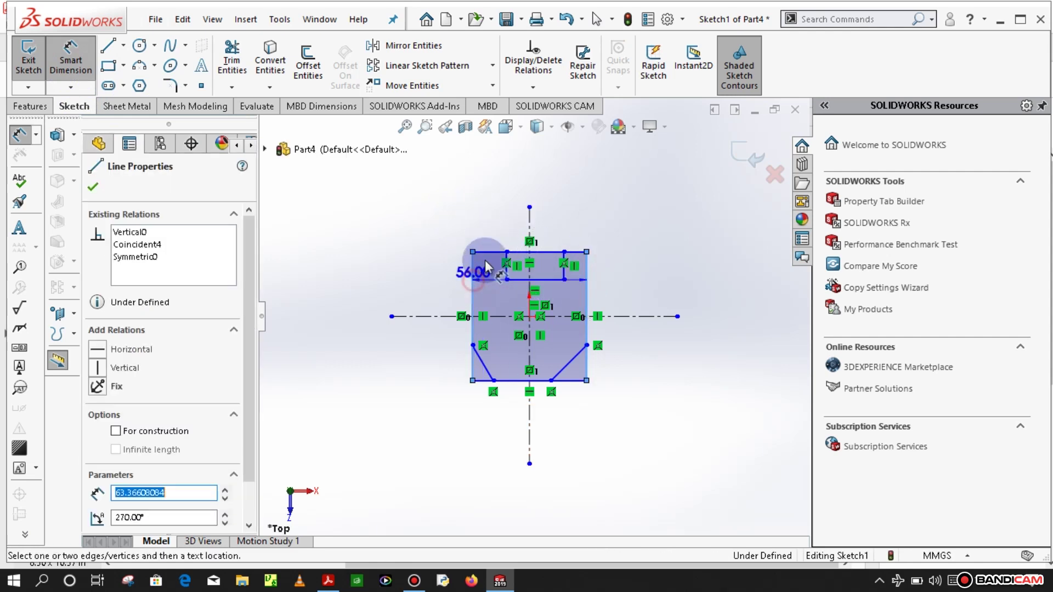
click(540, 195)
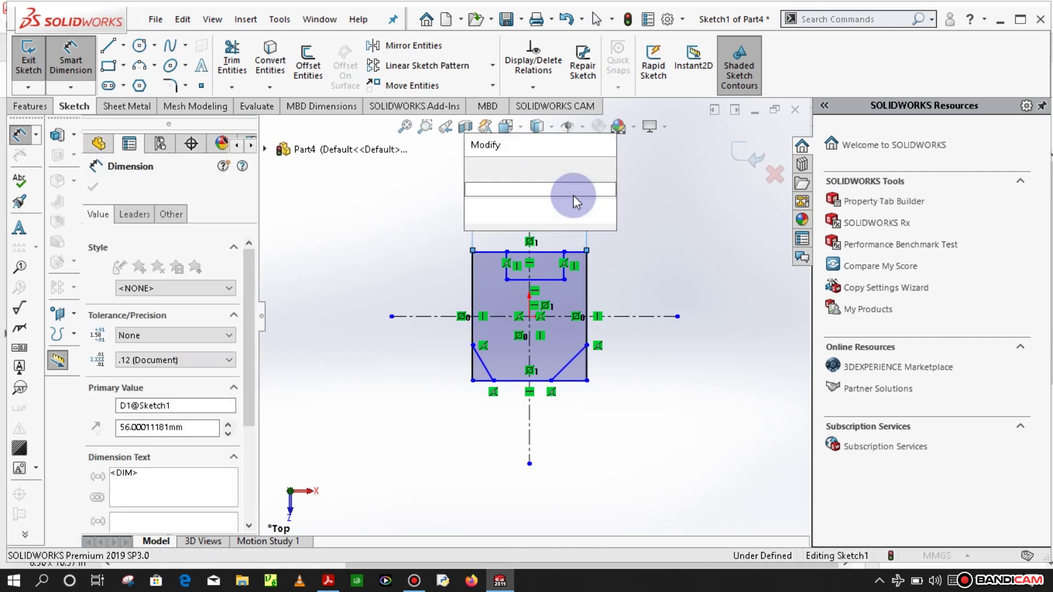
text(70)
key(Return)
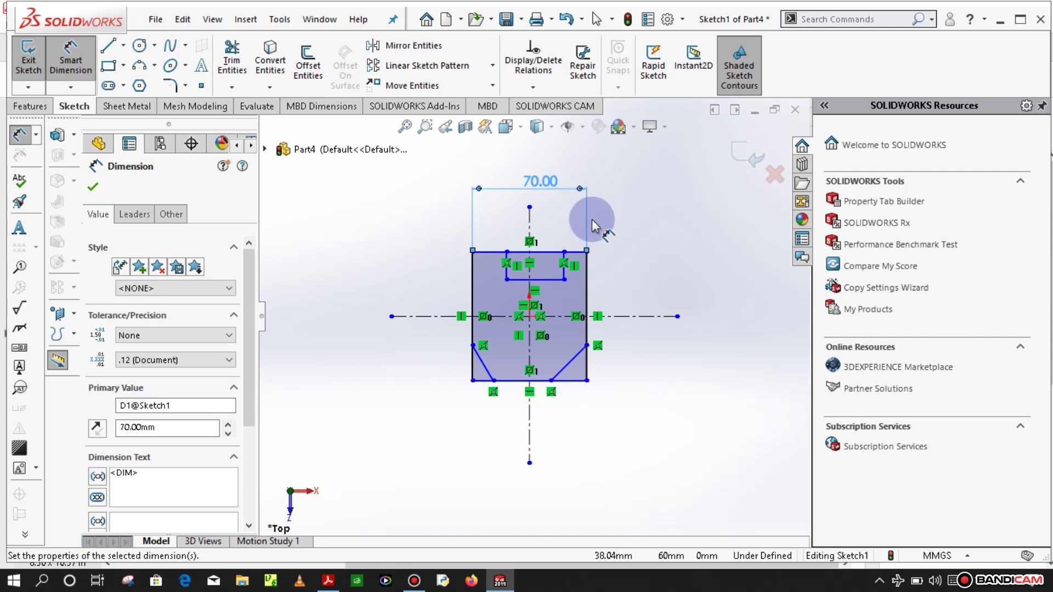
Set the top slot's depth to 10 mm below the top edge
click(67, 70)
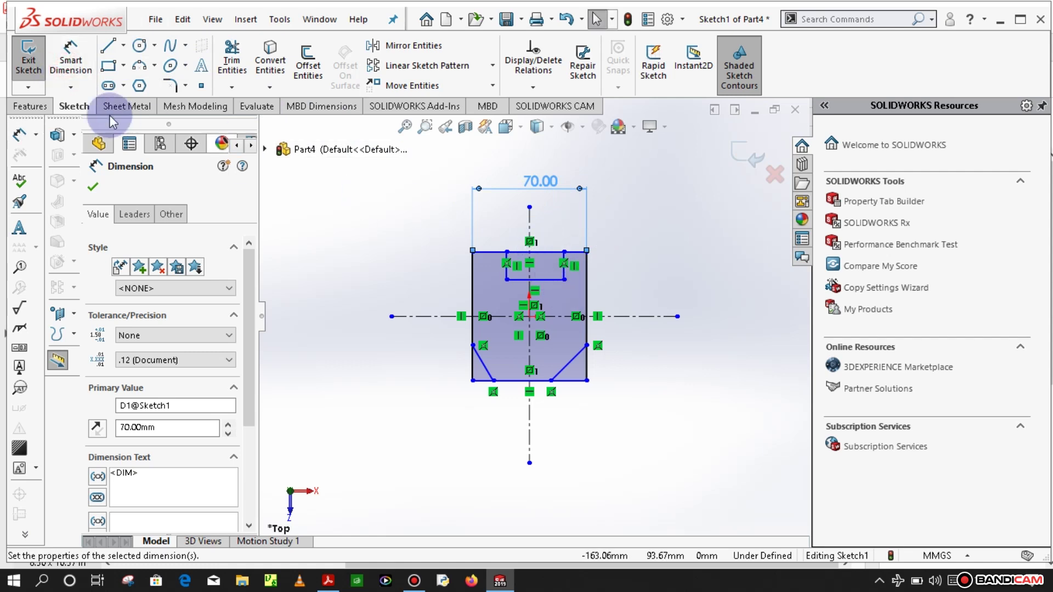
click(71, 60)
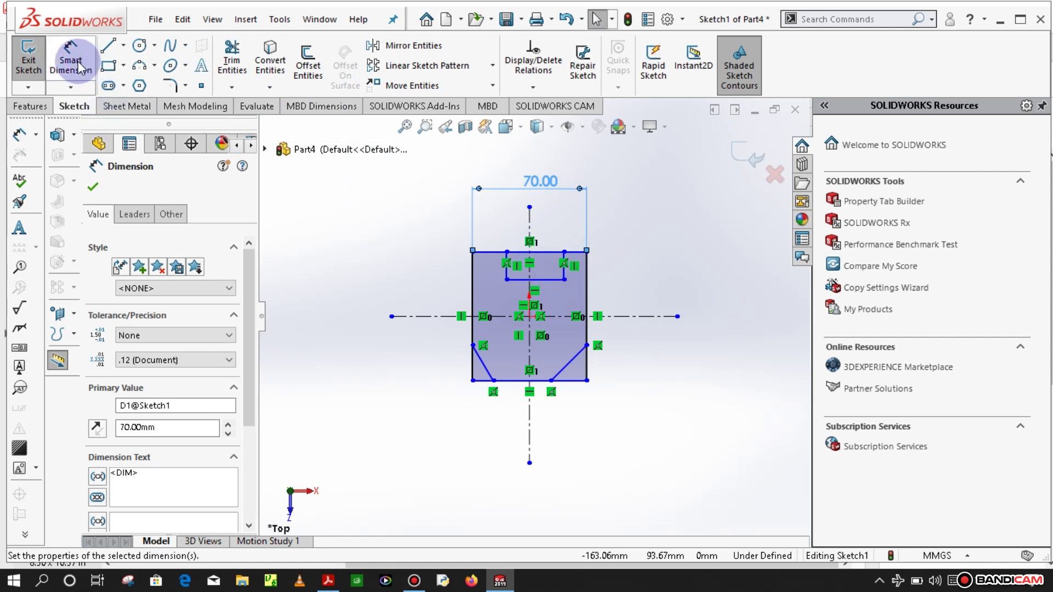
click(544, 251)
click(544, 279)
click(632, 261)
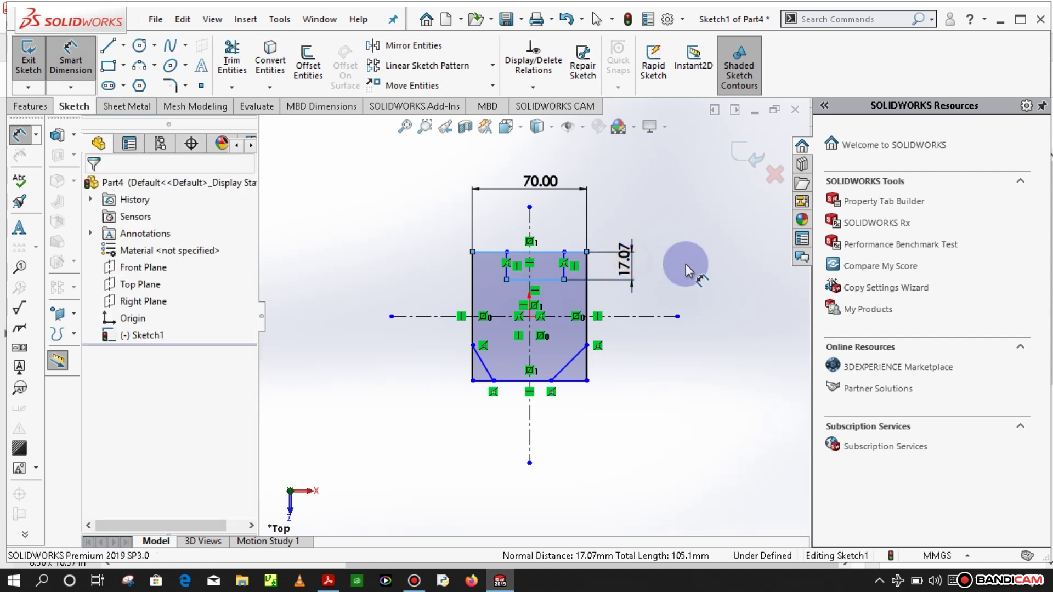
text(10)
key(Return)
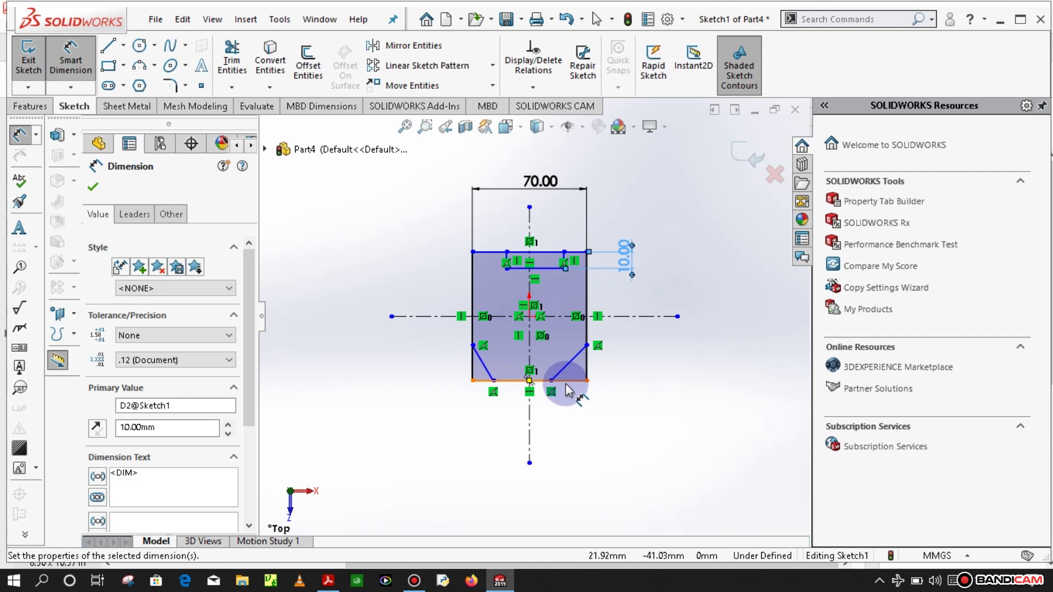
Draw a three-sided rectangular notch rising from the middle of the bottom edge
click(108, 50)
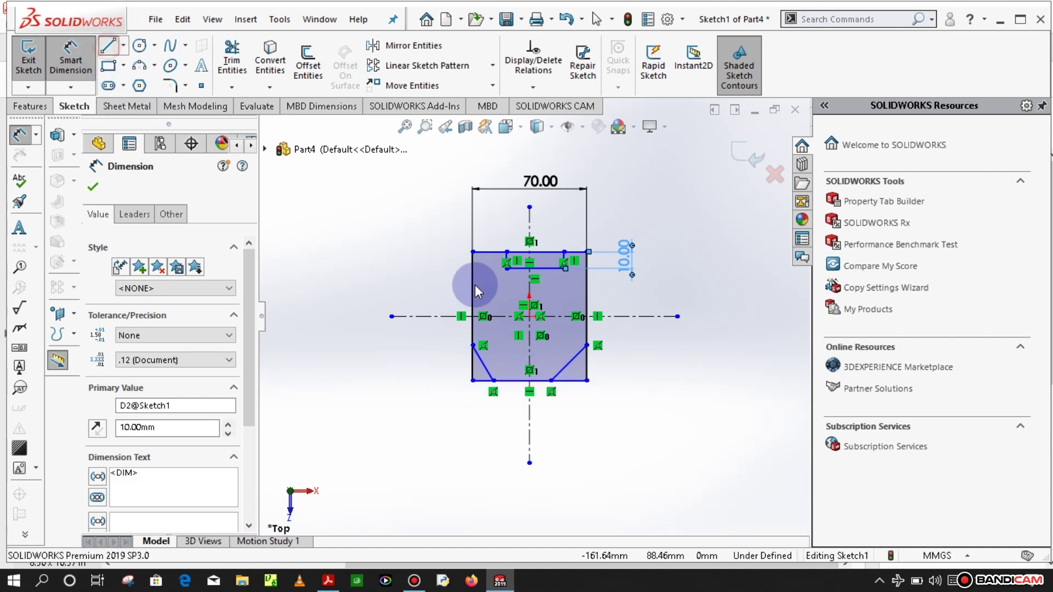
click(507, 380)
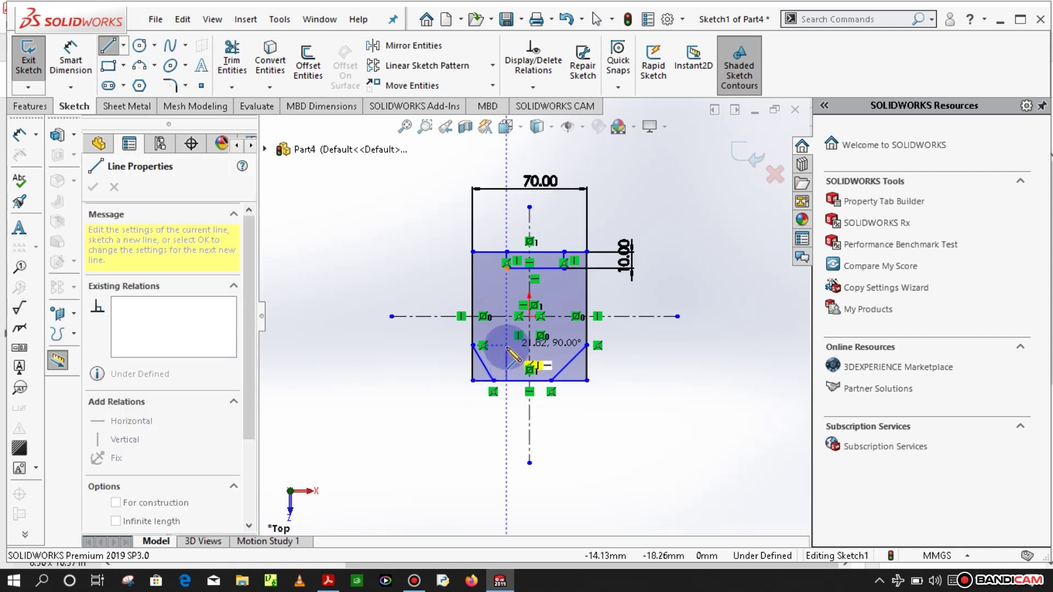
click(506, 359)
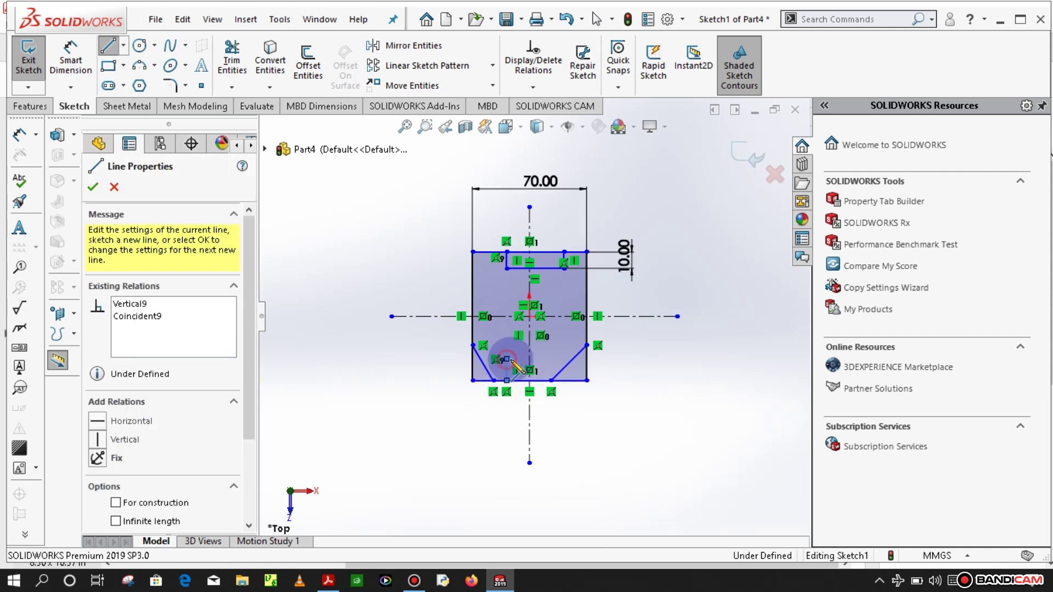
click(543, 359)
click(543, 380)
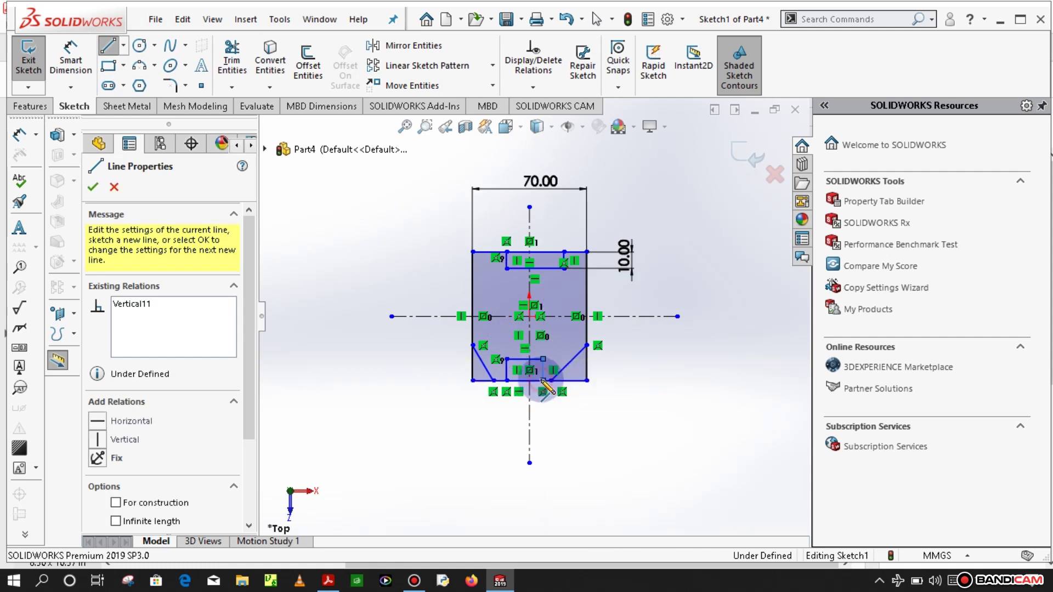
key(Escape)
key(Escape)
scroll(603, 400, down, 2)
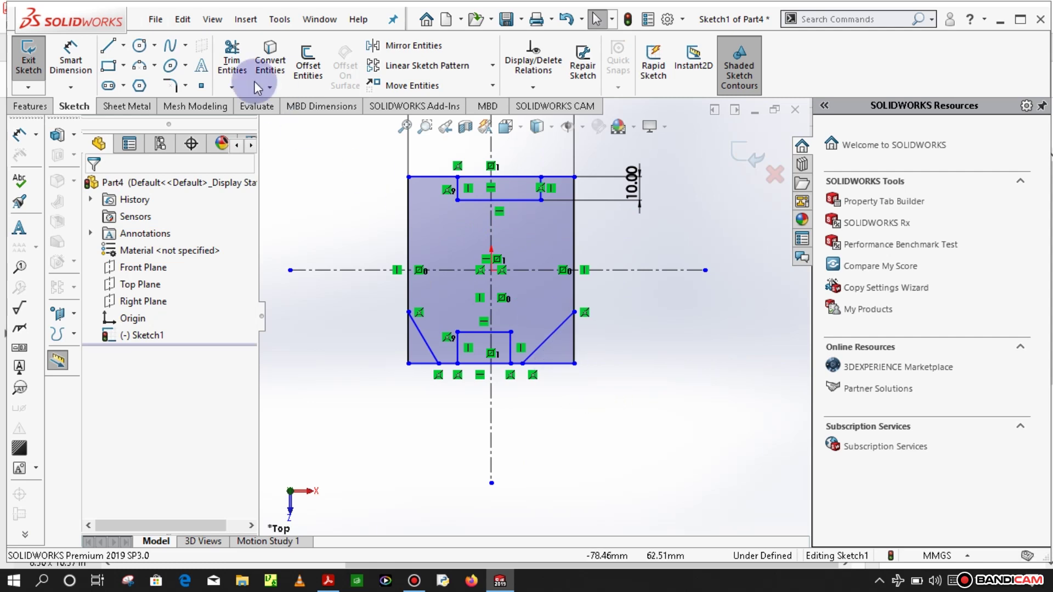
click(70, 55)
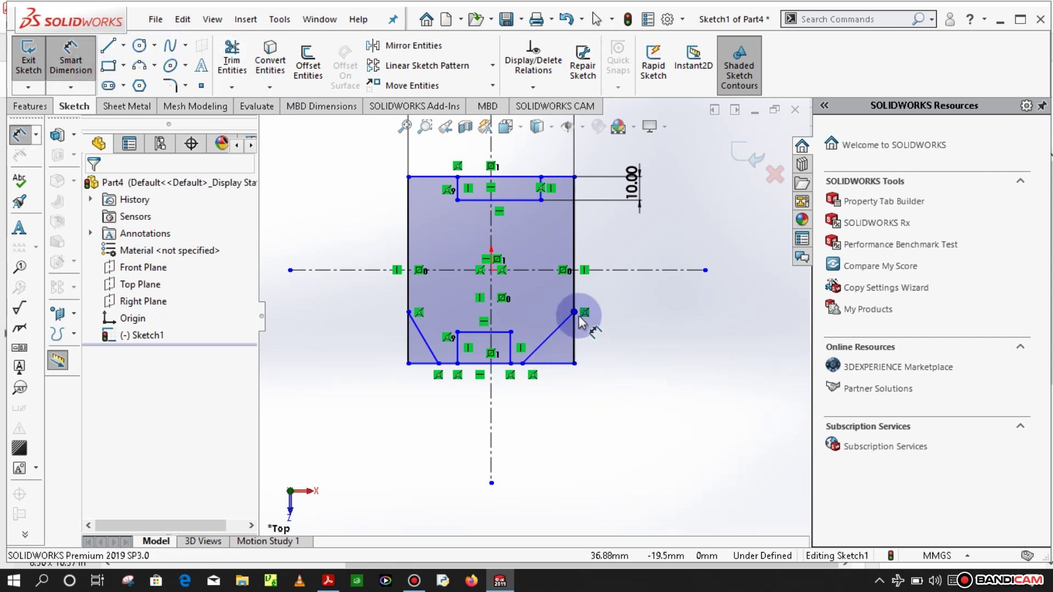
Dimension both diagonals' upper endpoints 50 mm above the bottom edge
click(574, 313)
click(547, 363)
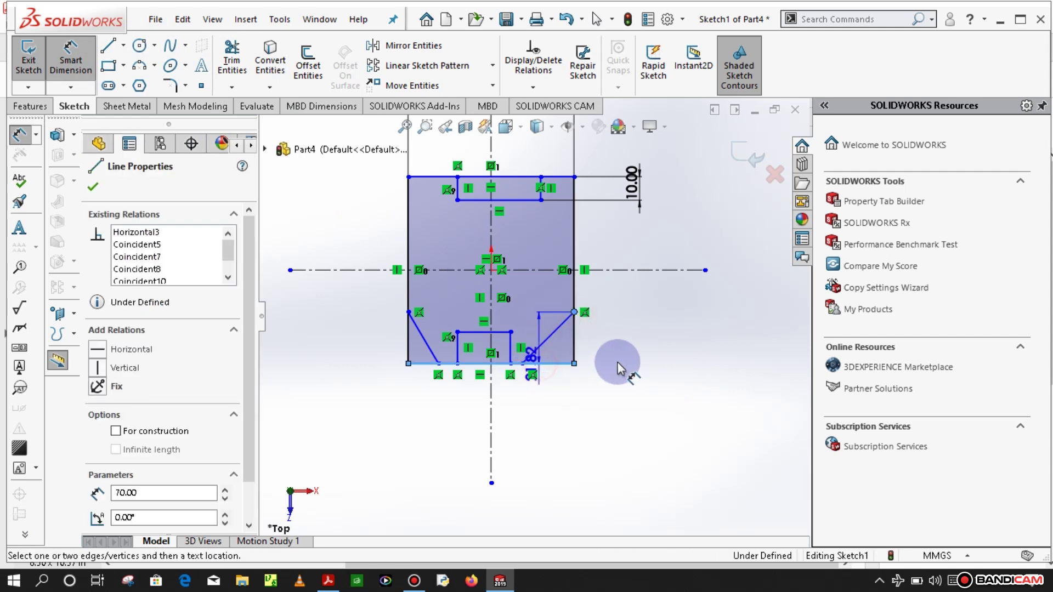
click(613, 357)
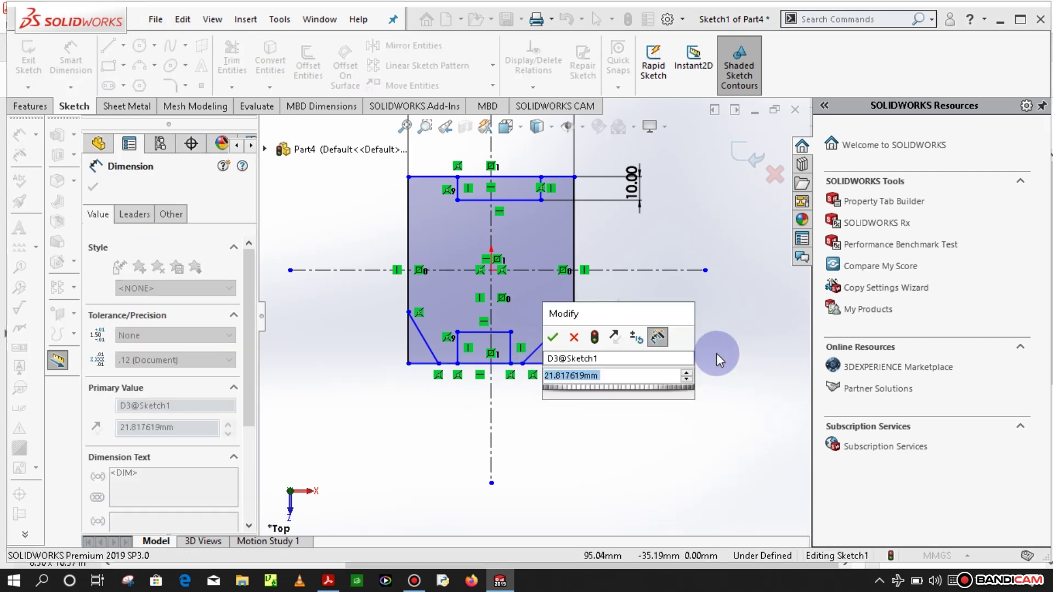
text(50)
key(Return)
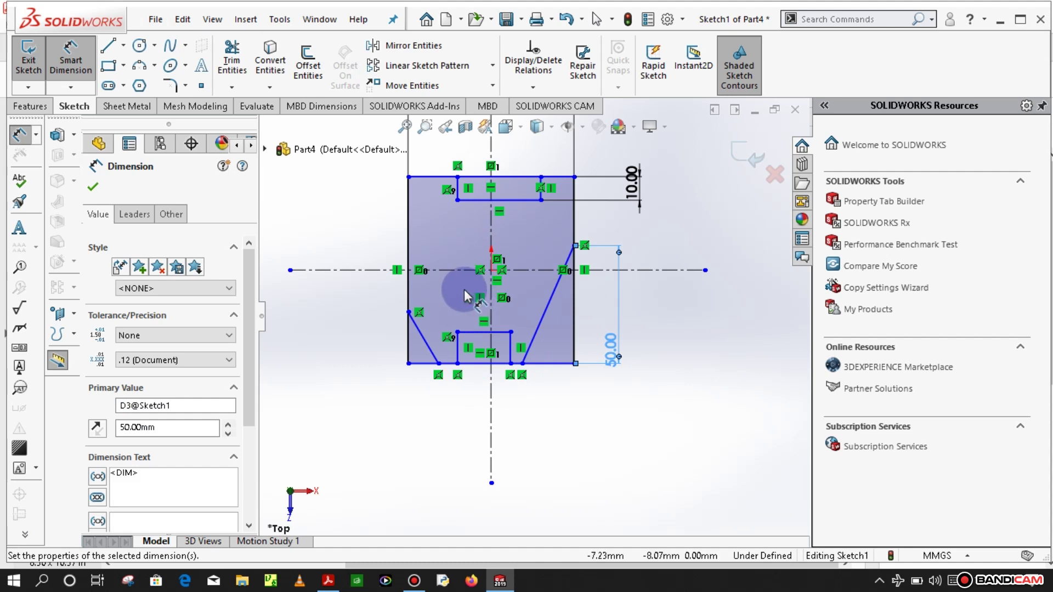
click(408, 313)
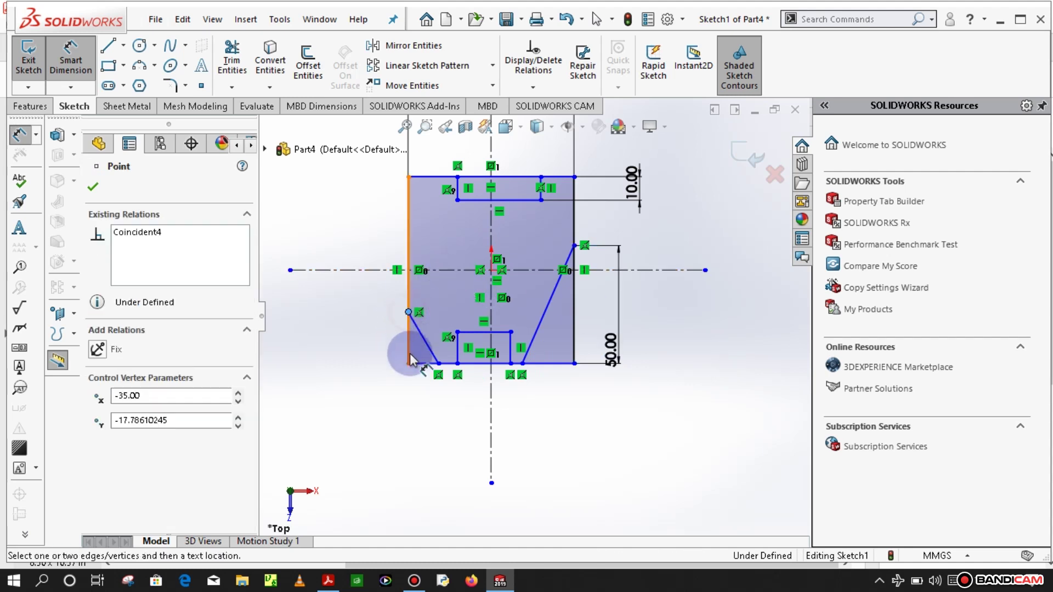
click(417, 363)
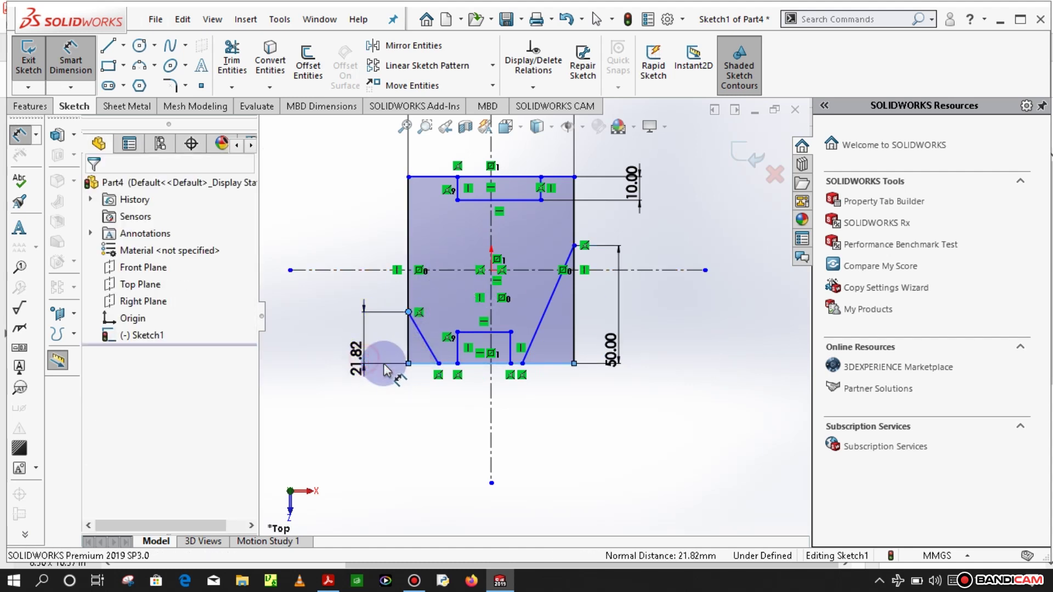
click(383, 363)
text(50)
key(Return)
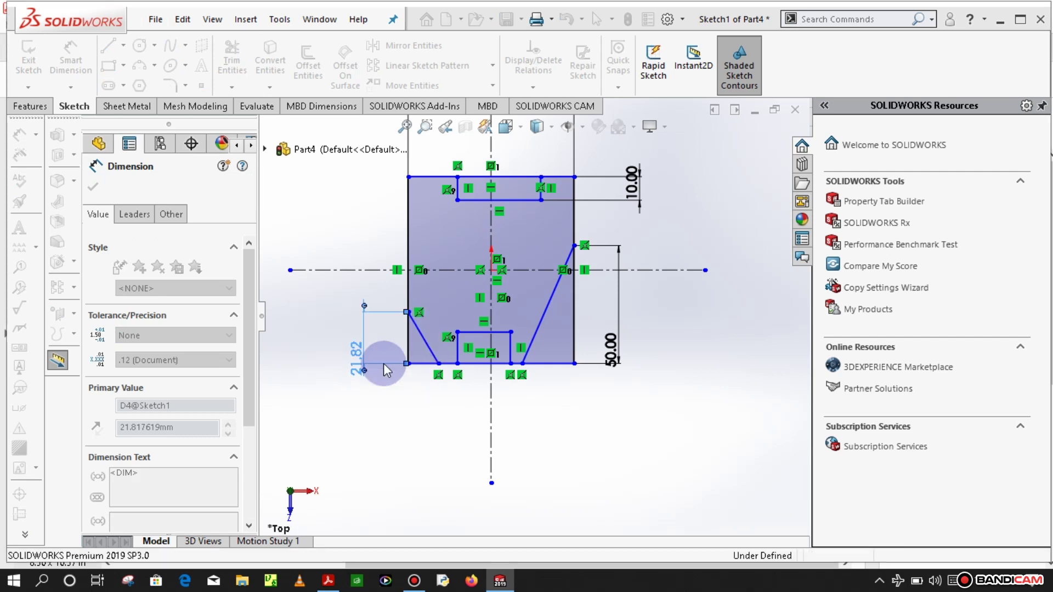
Set the outline's overall height from top to bottom edge to 100 mm
scroll(508, 374, up, 2)
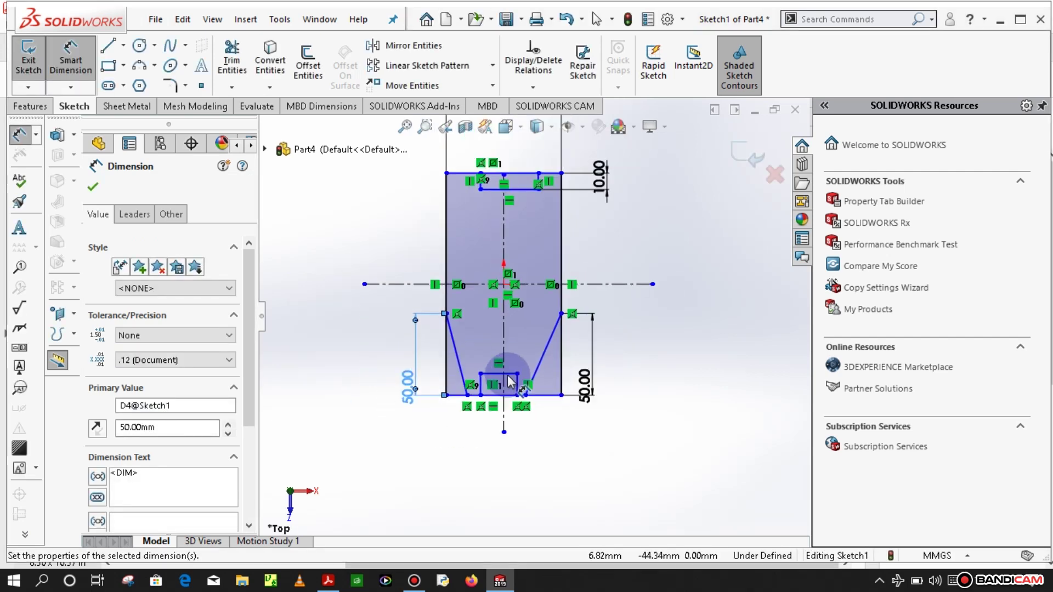
click(467, 174)
click(457, 395)
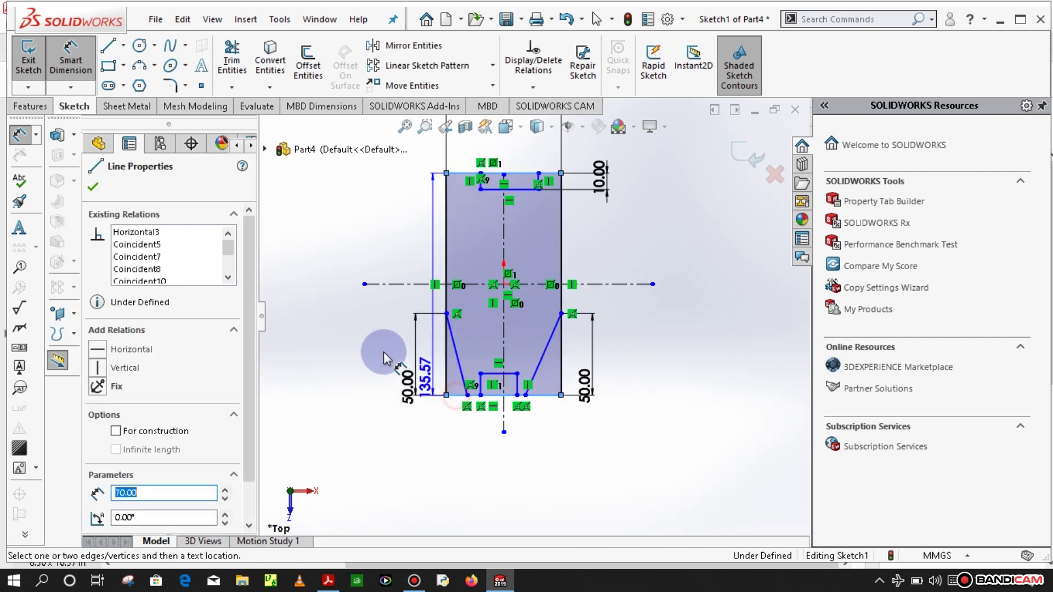
click(328, 329)
text(10)
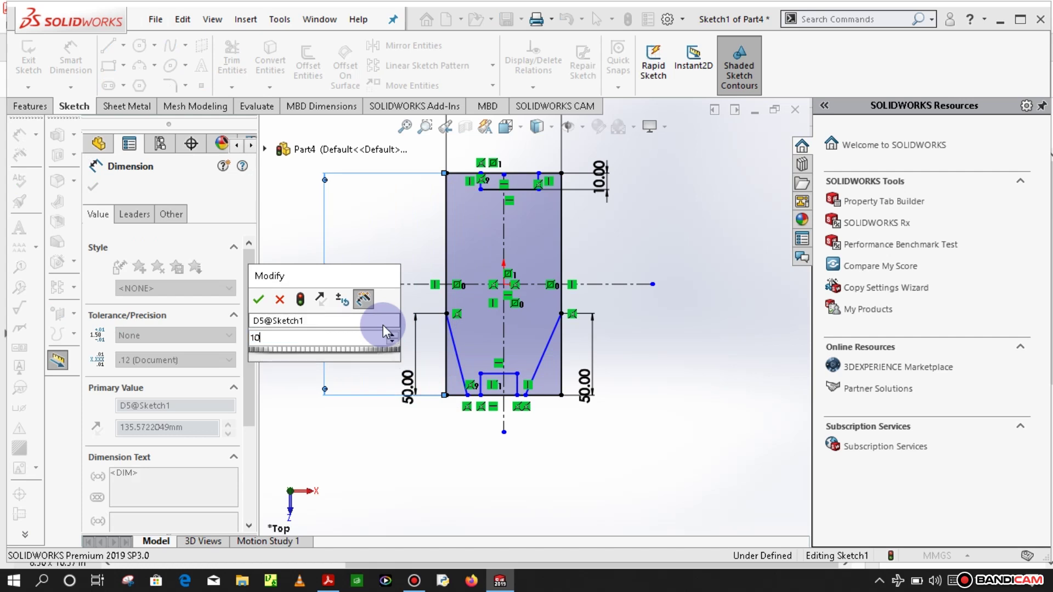
text(0)
key(Return)
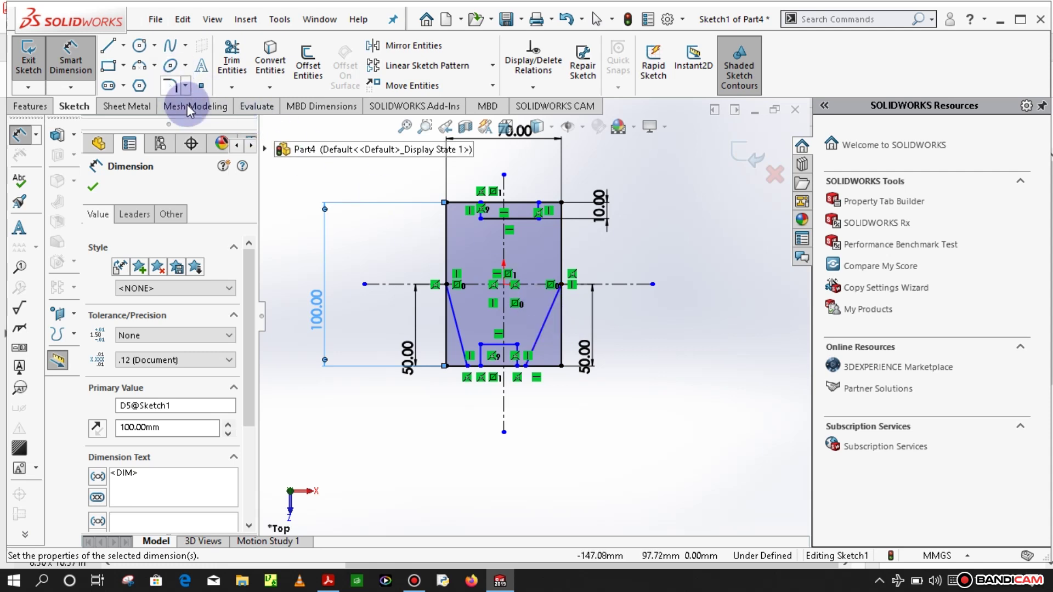
Dimension the notch block 25 mm wide and 30 mm tall
click(483, 329)
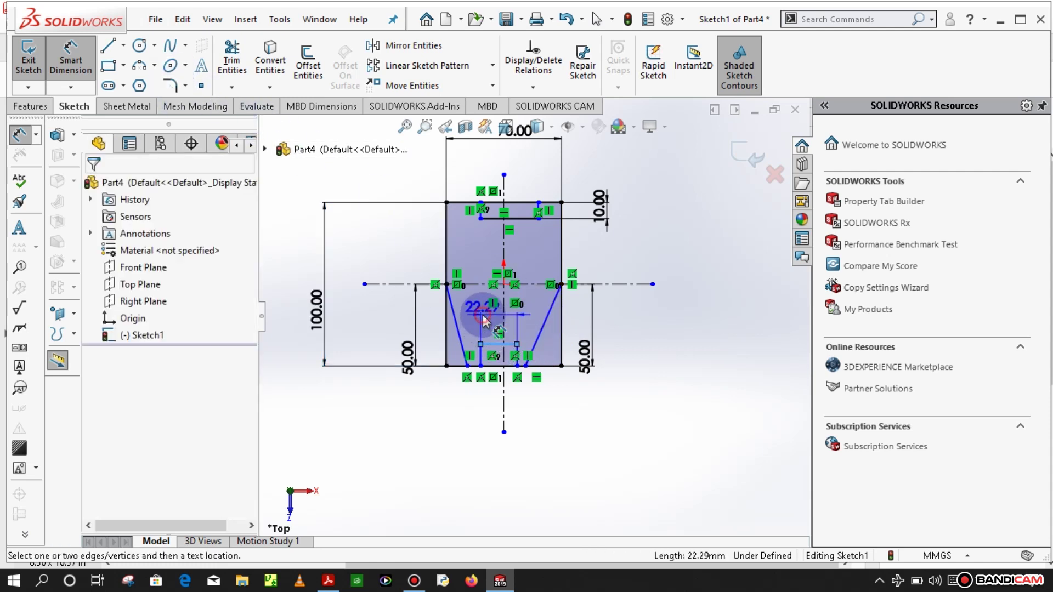
click(492, 321)
text(25.00mm)
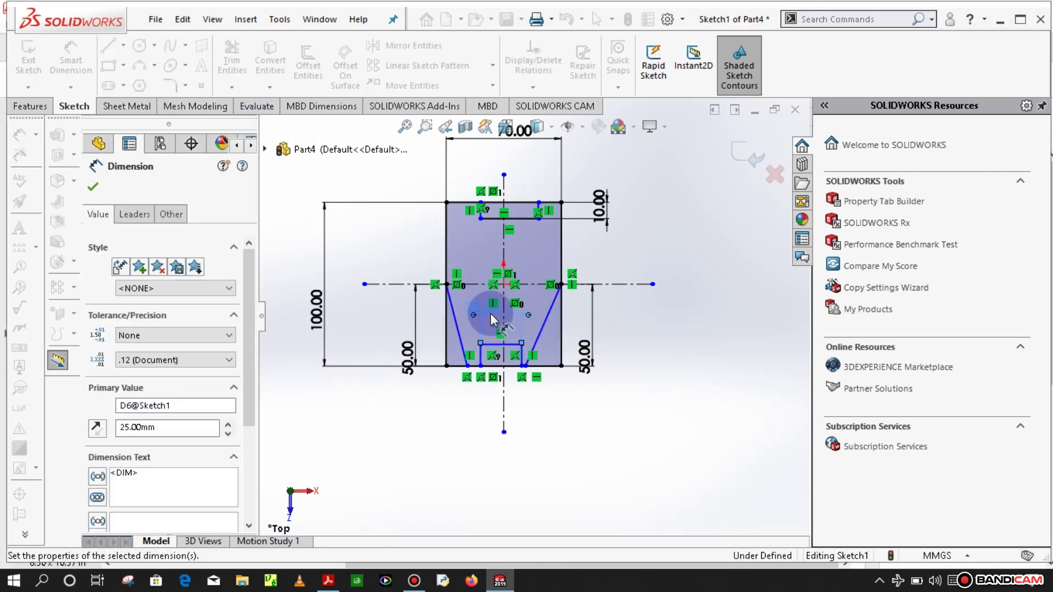
key(Return)
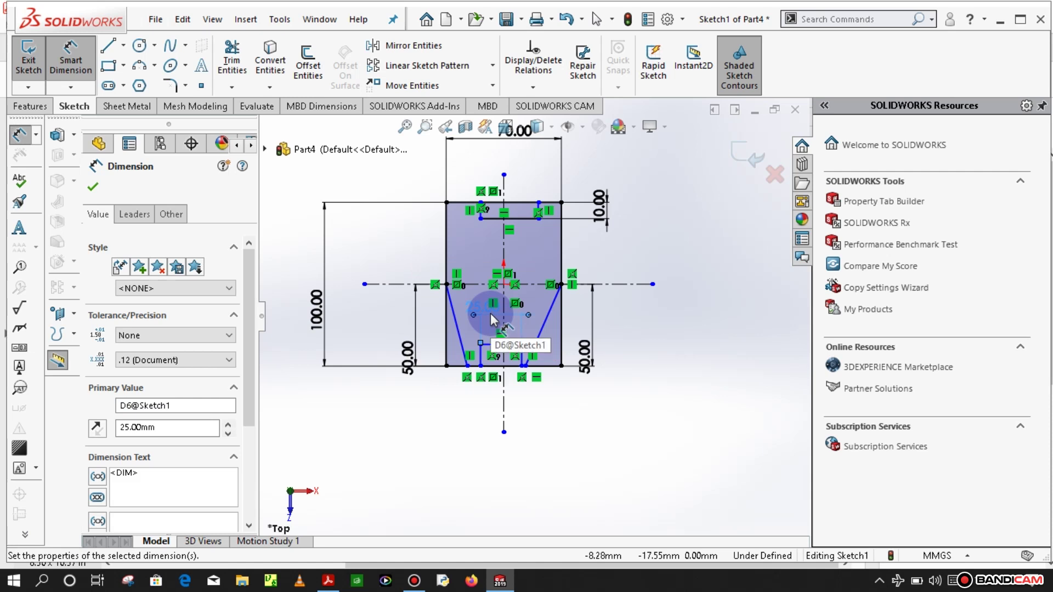
scroll(537, 362, down, 2)
scroll(540, 363, down, 3)
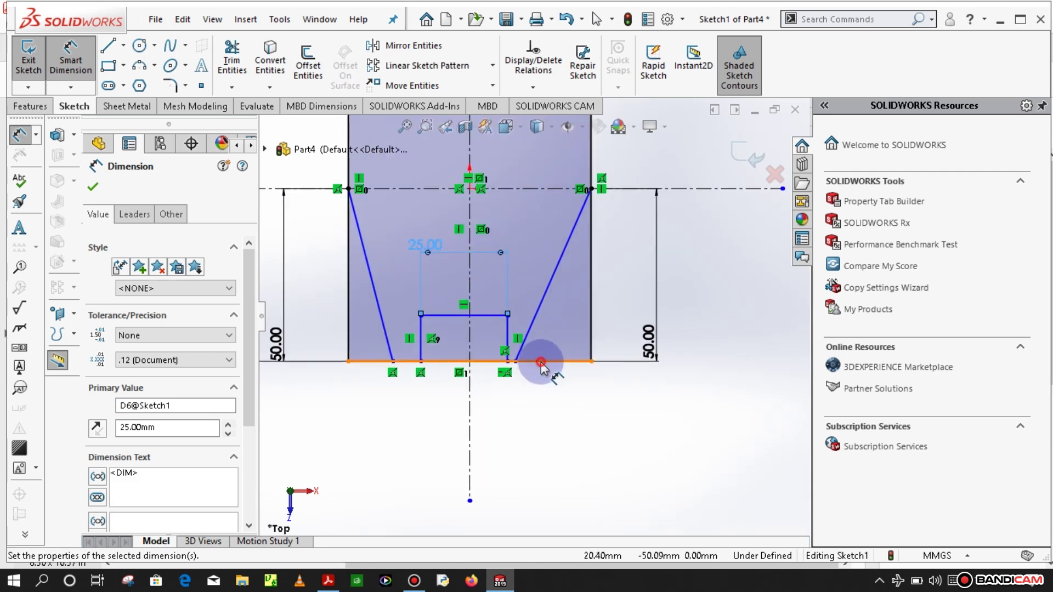
click(540, 361)
click(461, 315)
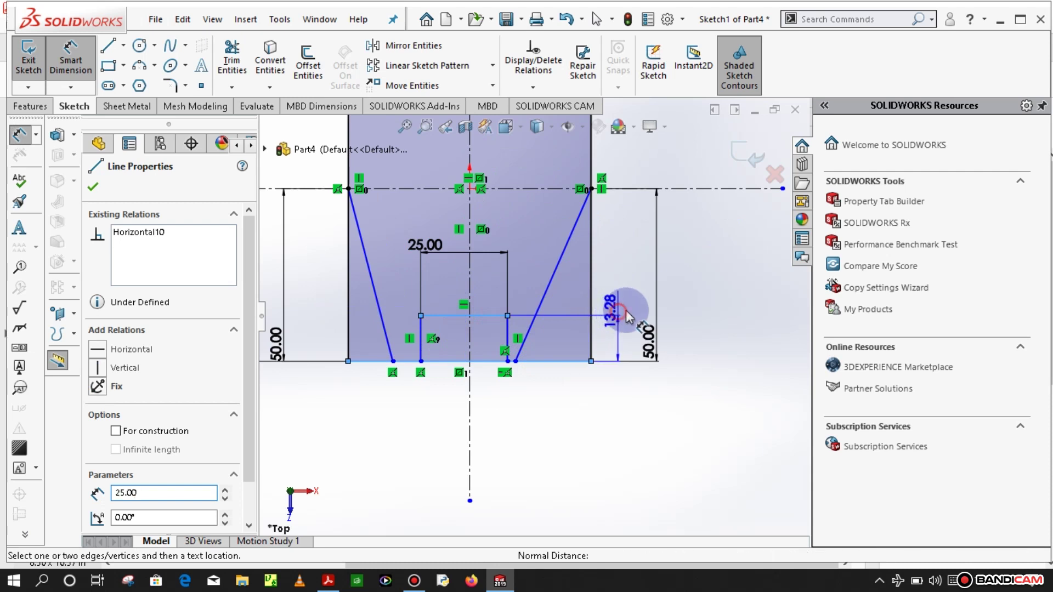
click(626, 317)
text(30)
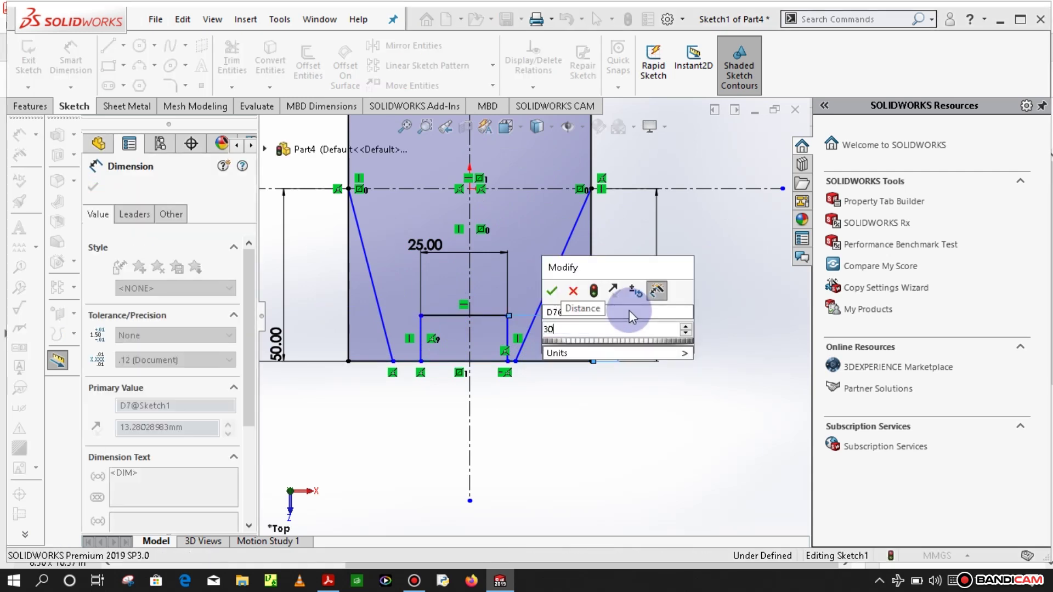
key(Return)
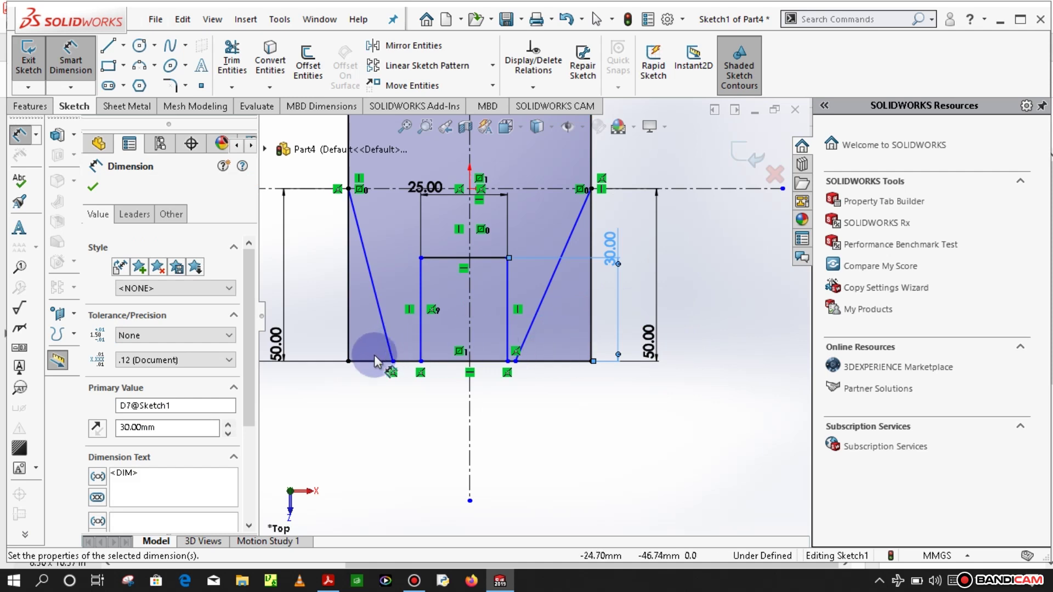
Set the distance between the slanted lines' bottom ends to 40 mm
scroll(430, 392, up, 2)
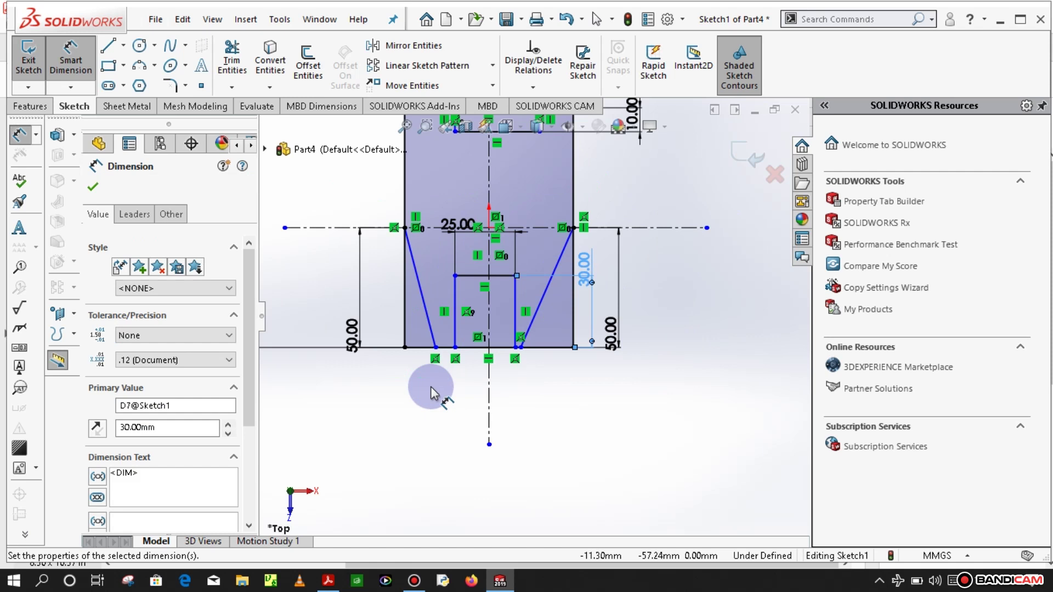
click(437, 349)
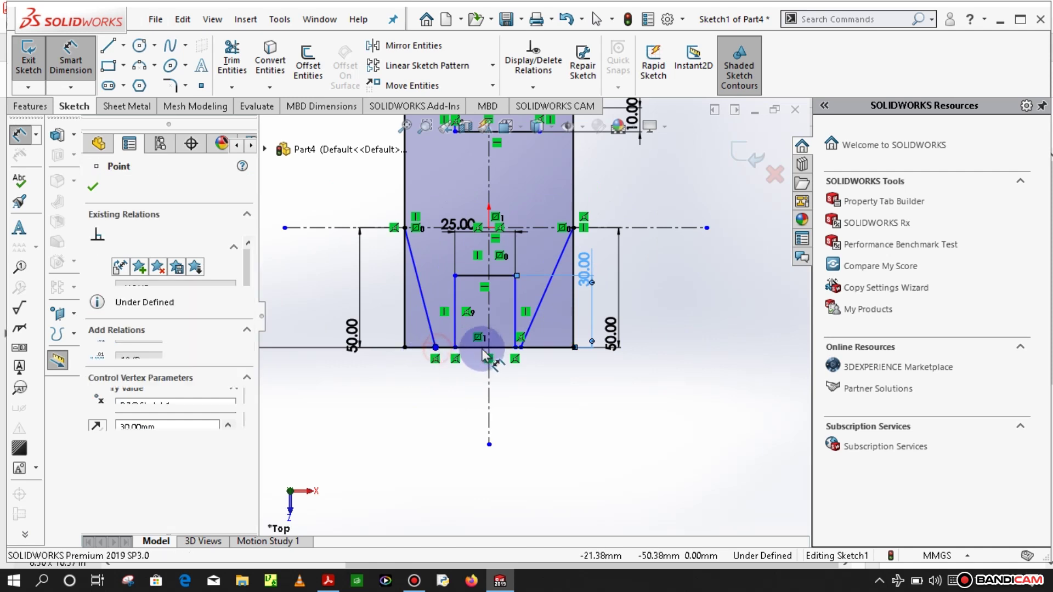
click(521, 348)
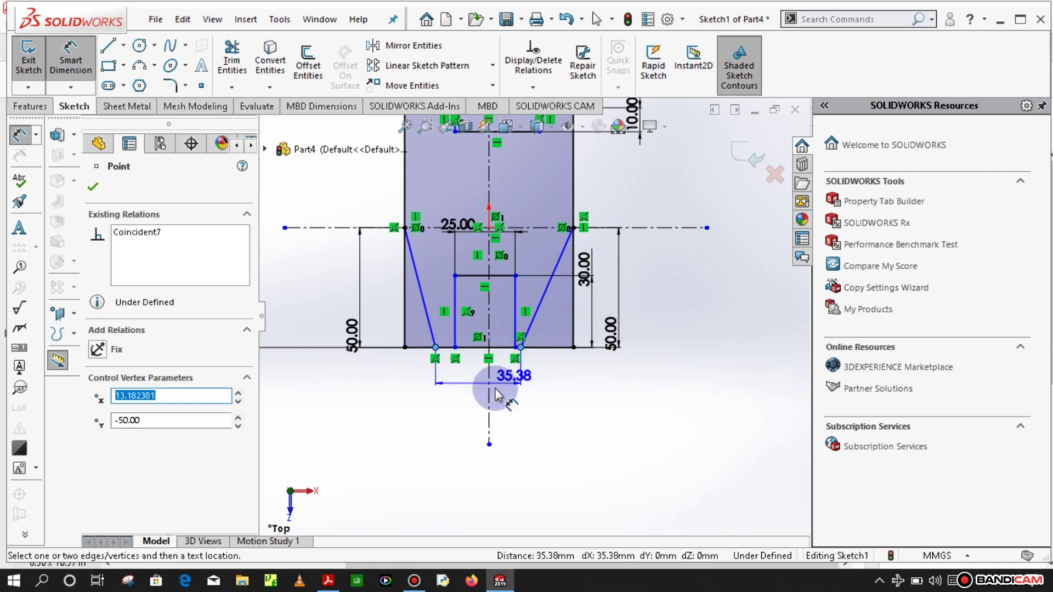
click(505, 412)
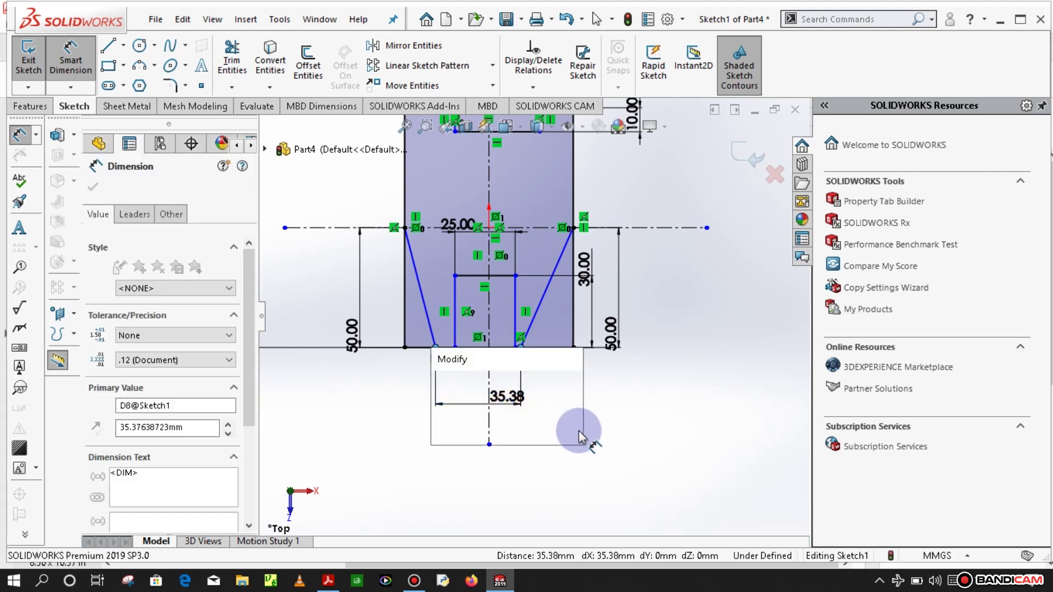
text(40)
key(Return)
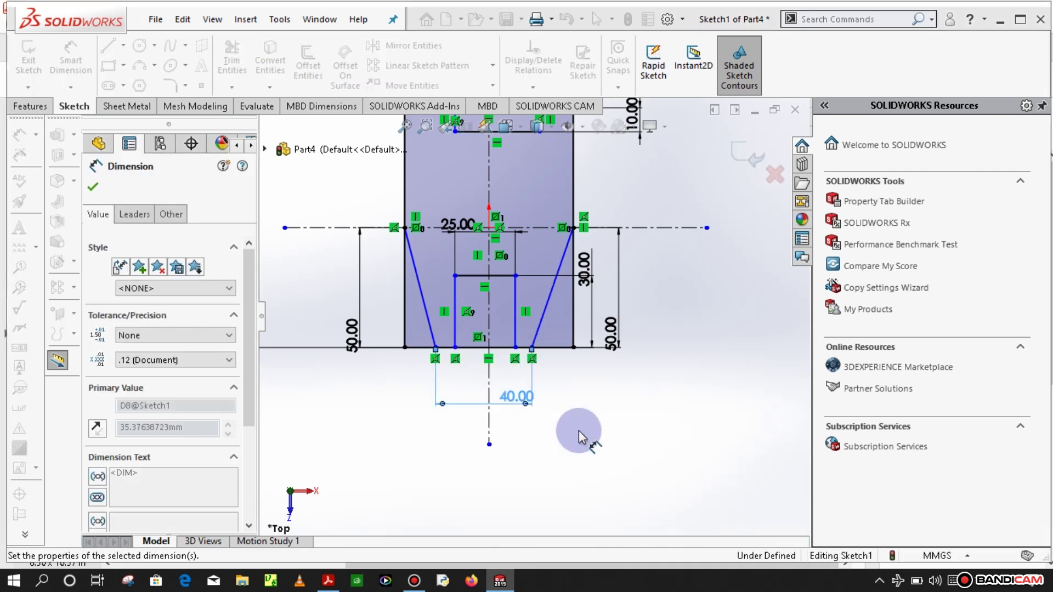
click(578, 430)
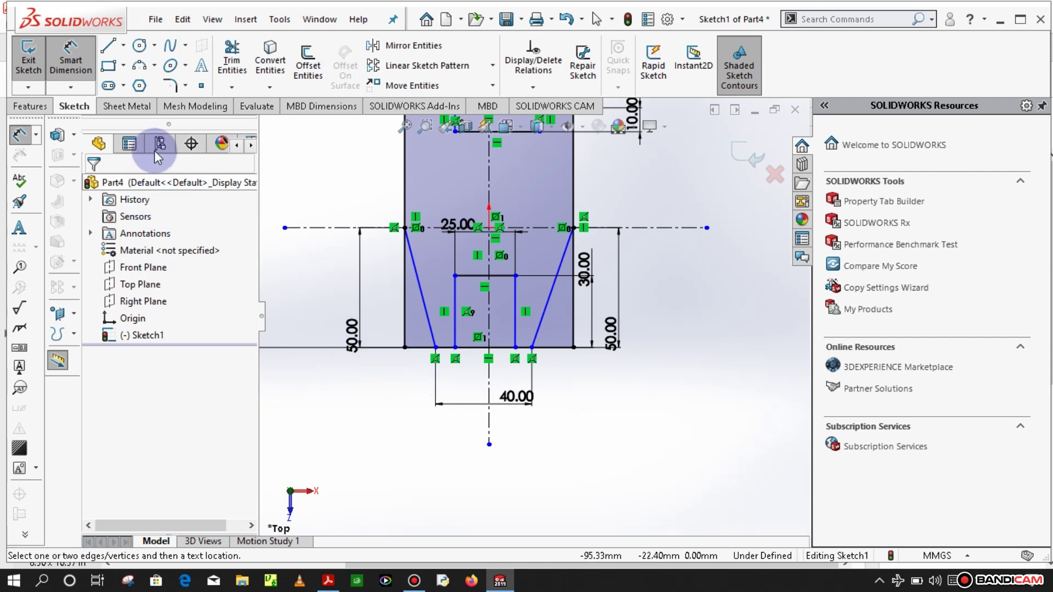
Make the slanted lines' bottom endpoints symmetric about the vertical centerline
click(71, 65)
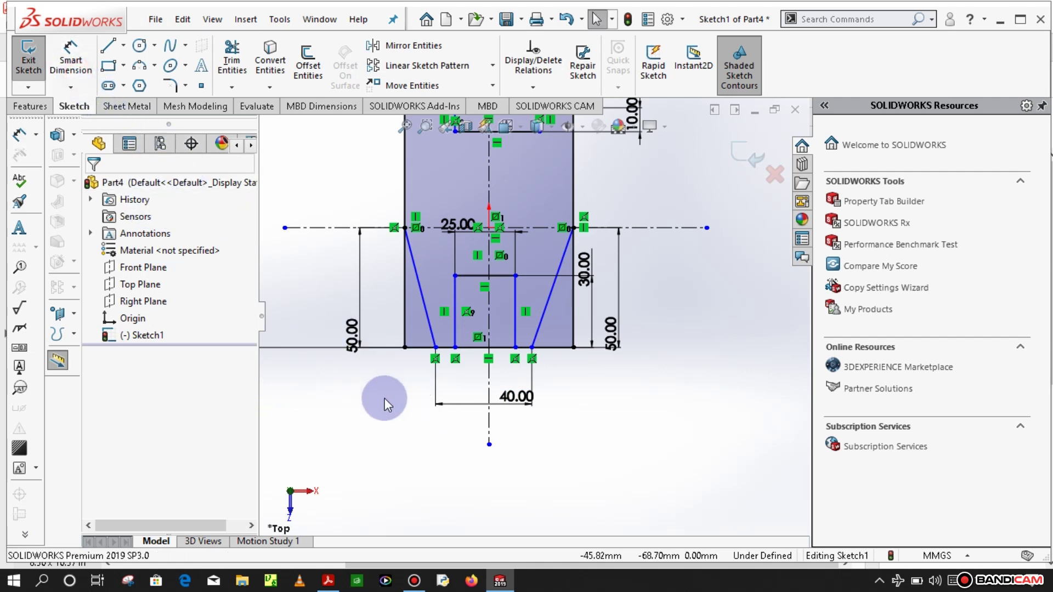
click(436, 348)
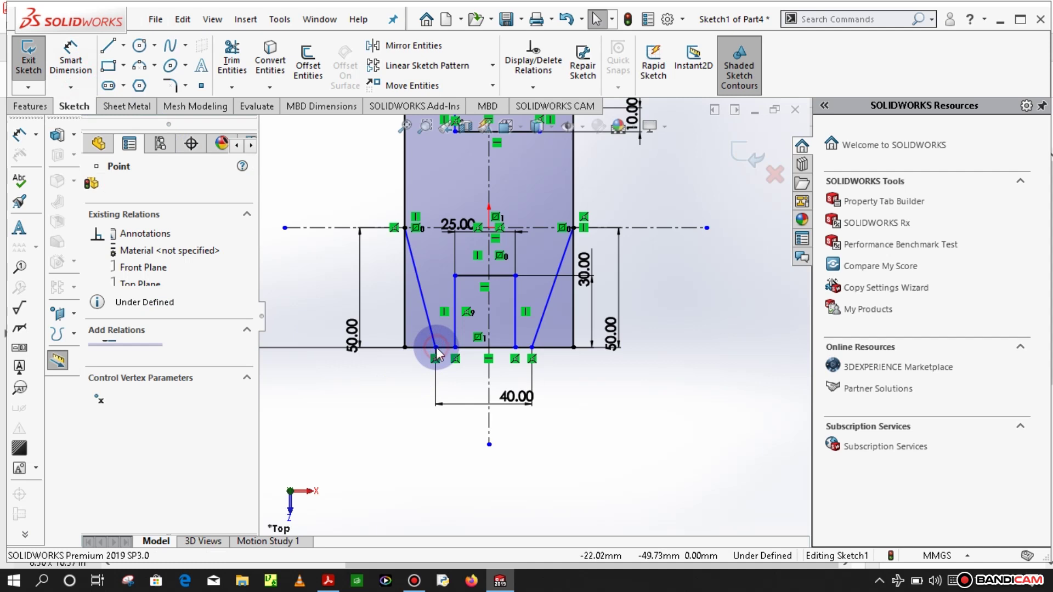
ctrl+click(490, 385)
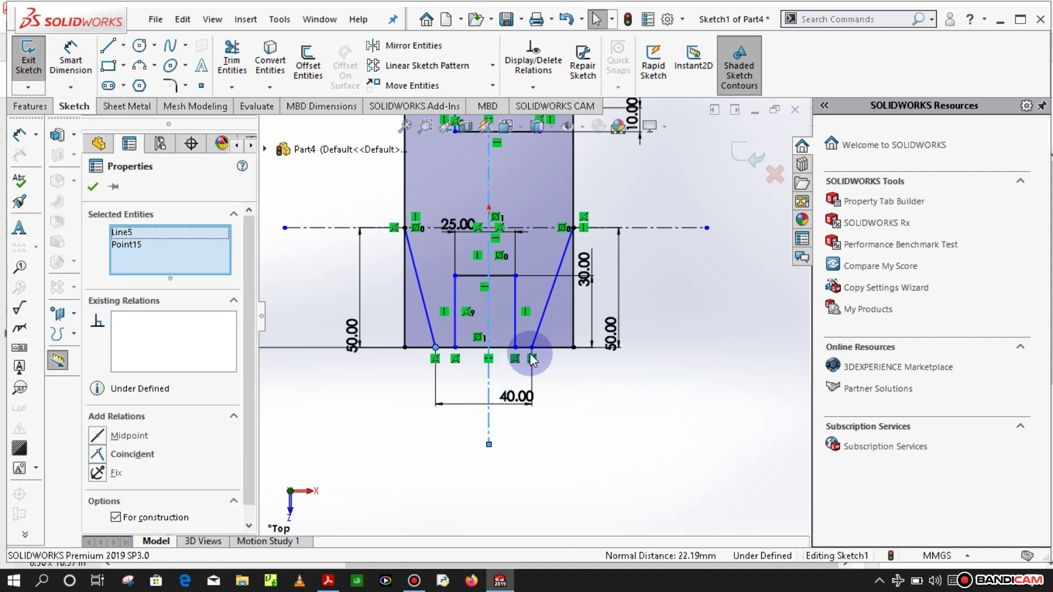
ctrl+click(531, 347)
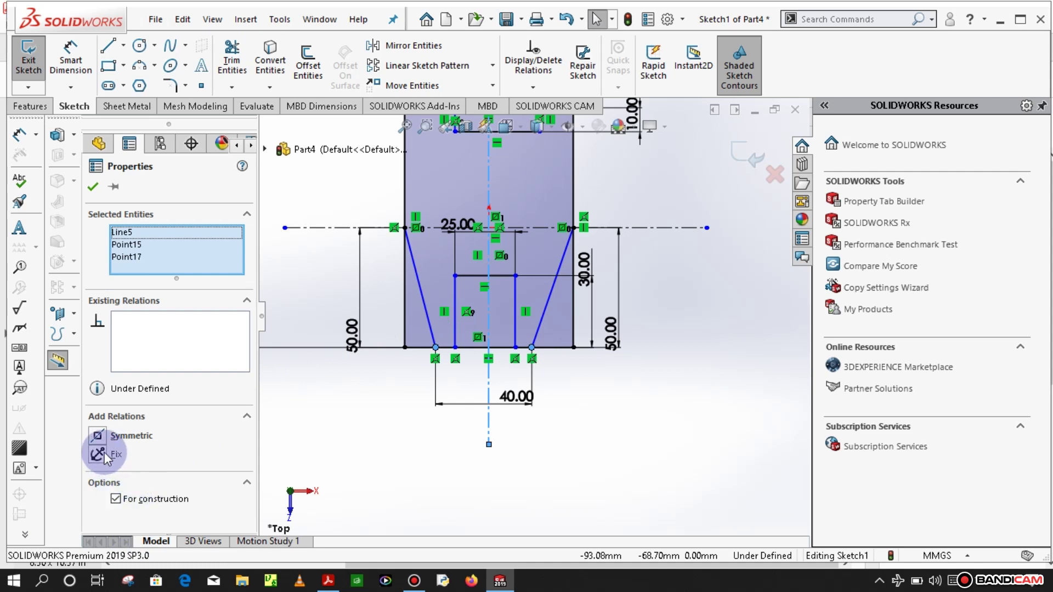
click(100, 436)
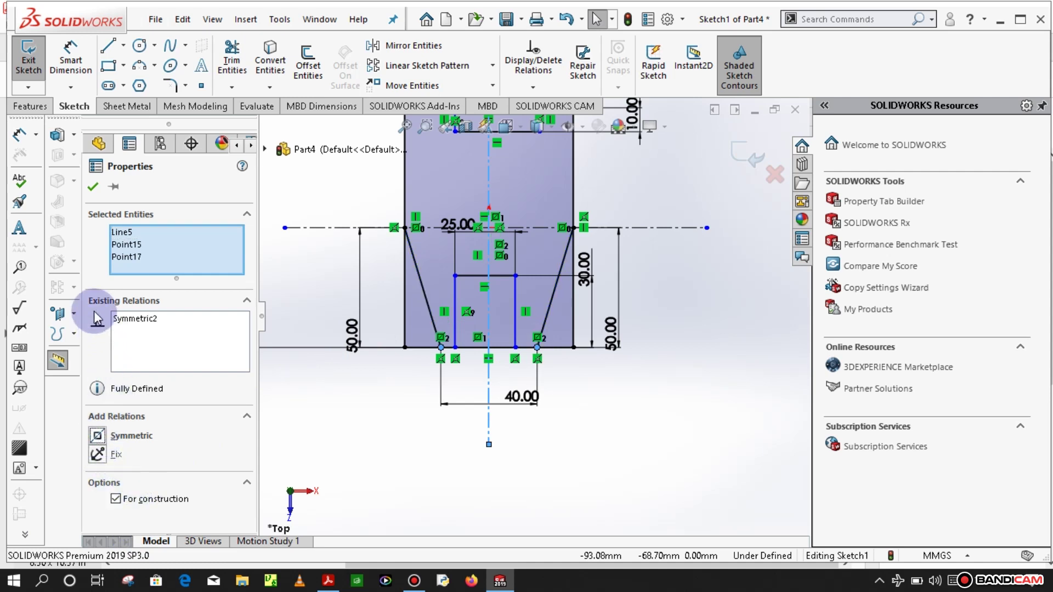
click(94, 187)
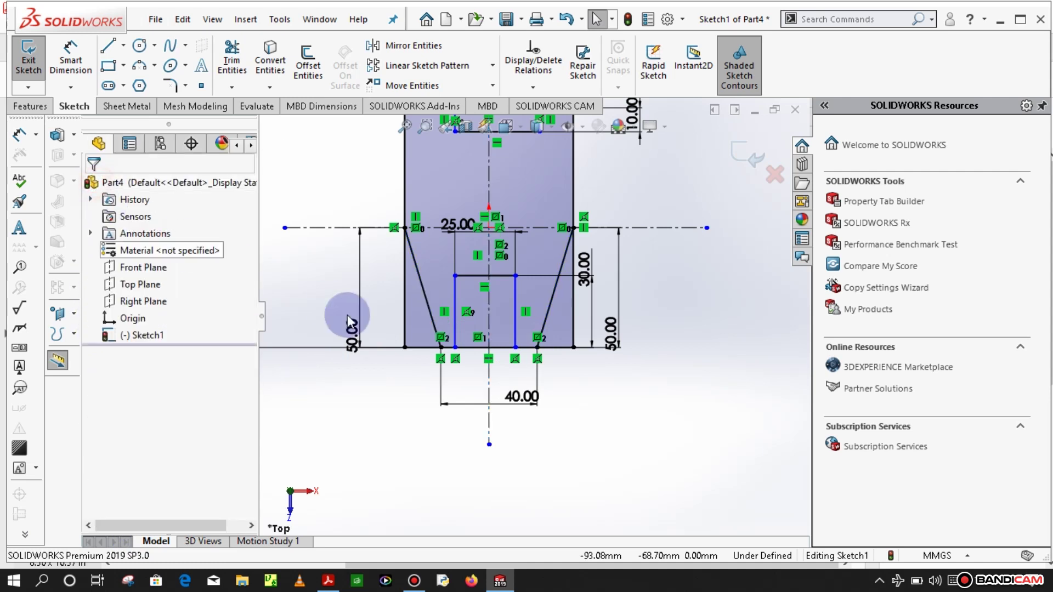
Make the block's two vertical lines symmetric about the vertical centerline
click(455, 347)
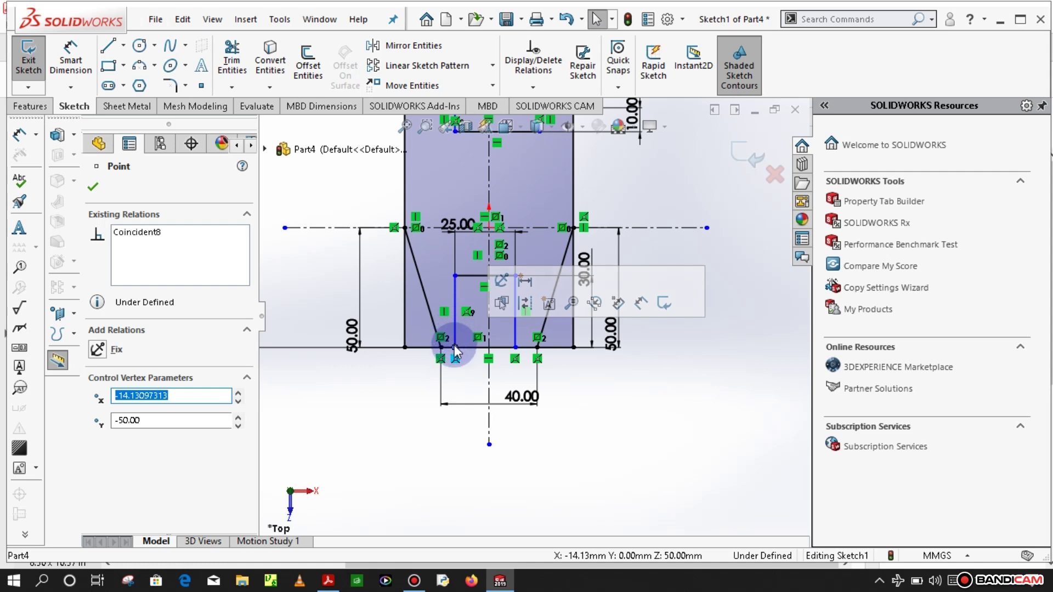
click(279, 208)
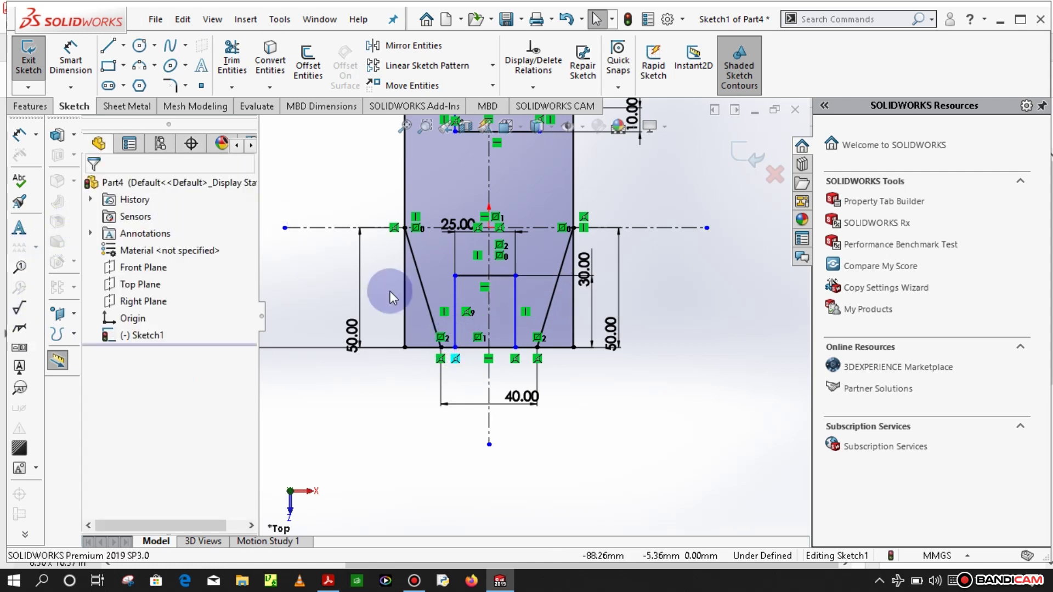
click(455, 332)
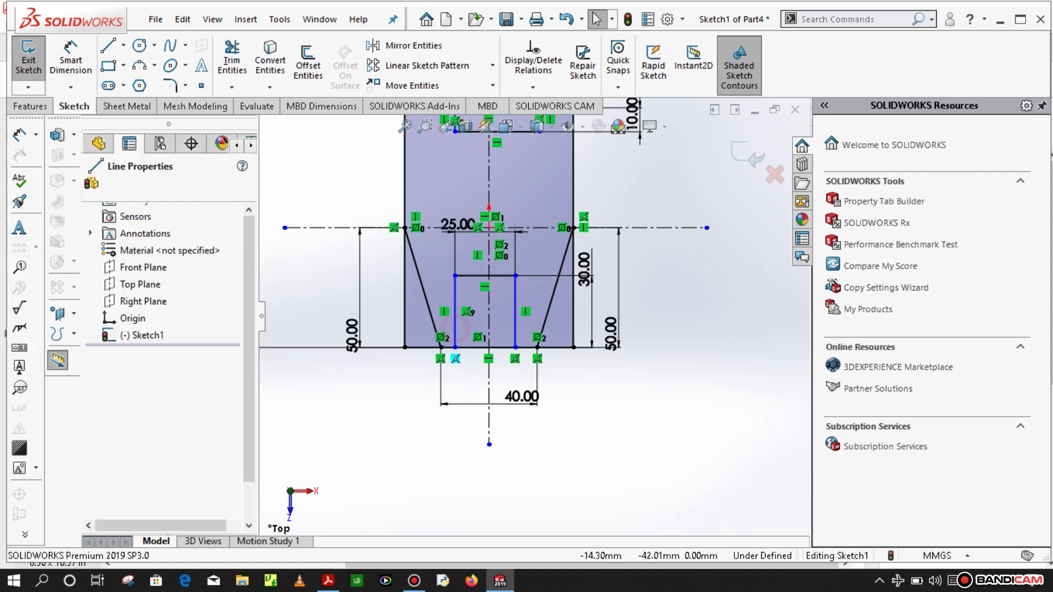
ctrl+click(489, 318)
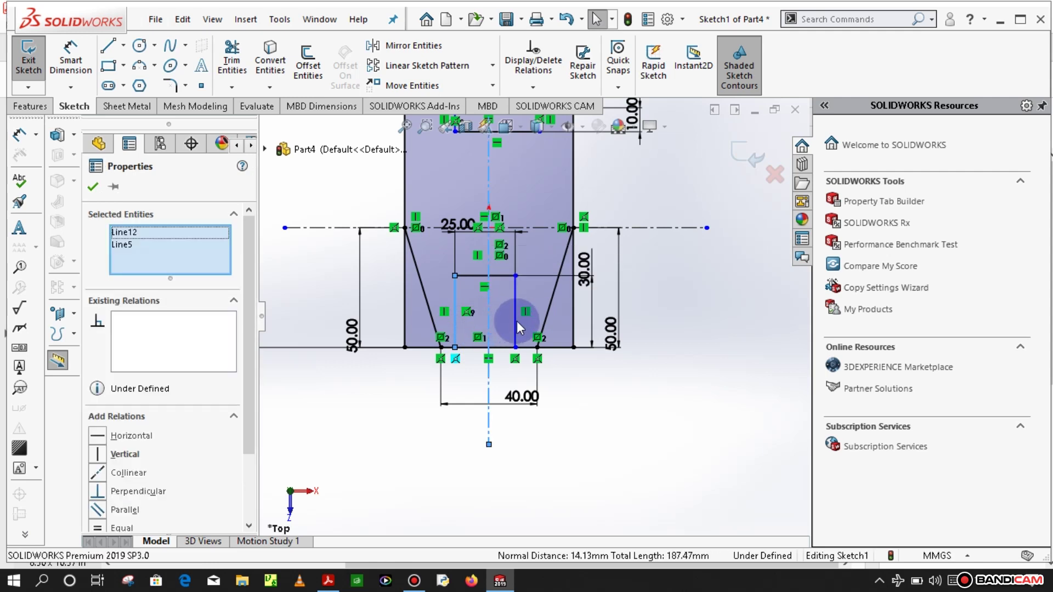
ctrl+click(517, 320)
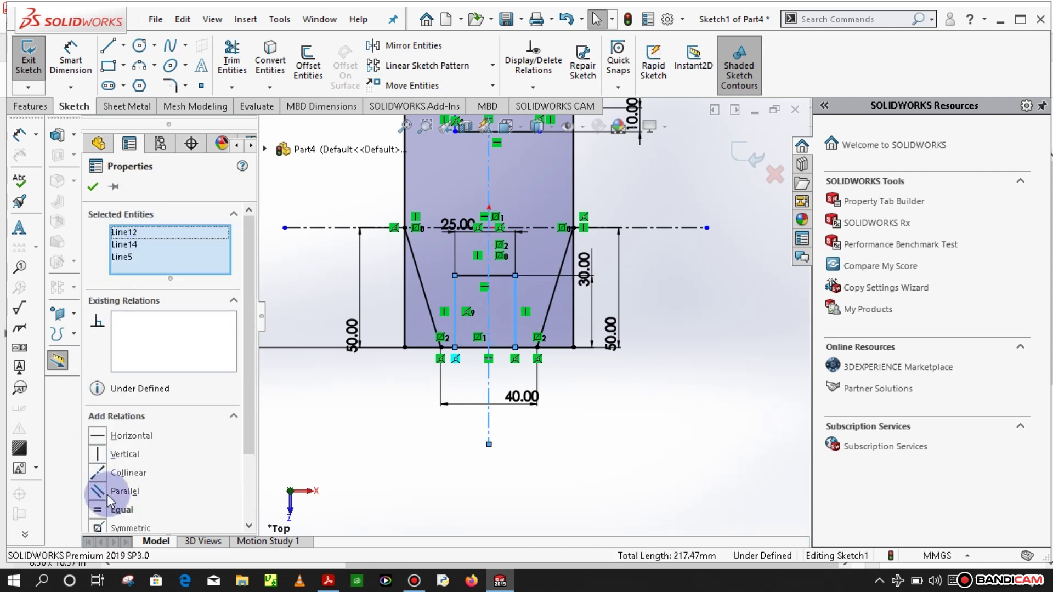
click(100, 528)
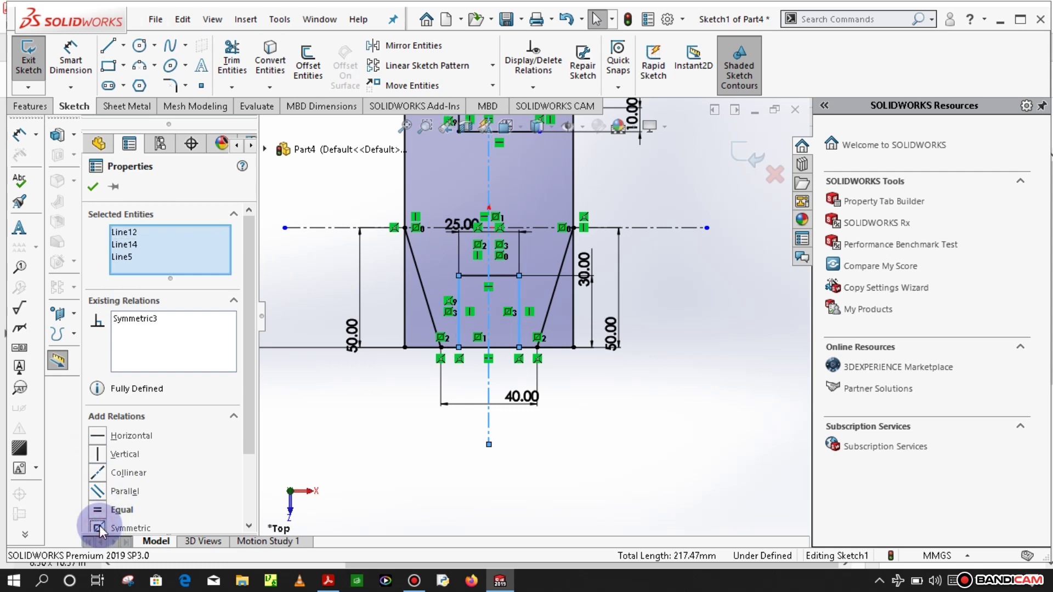
click(92, 187)
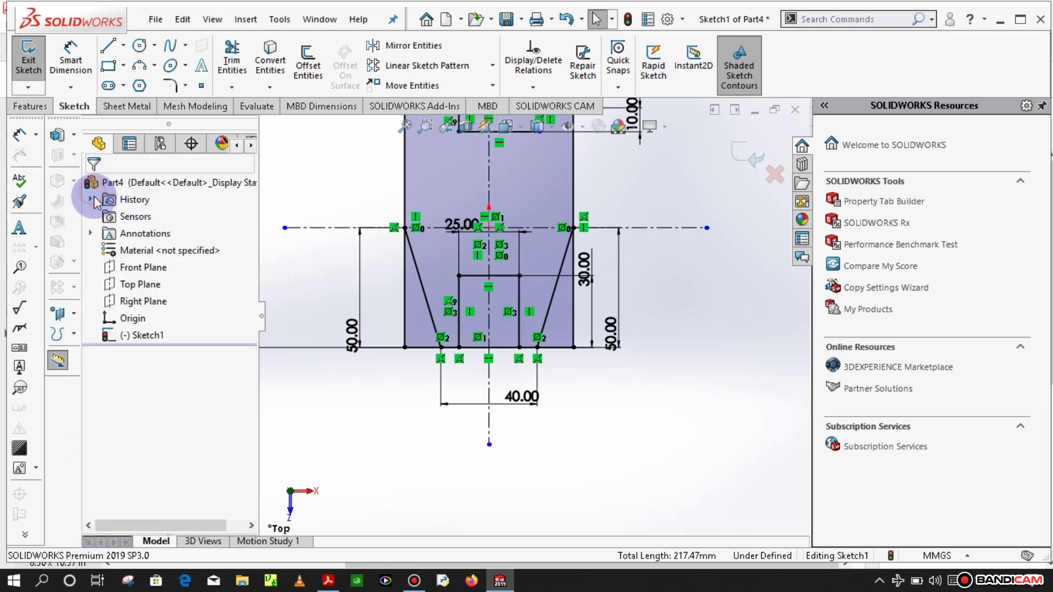
Power-trim the unwanted bottom-edge and vertical-line segments to open the notch
click(232, 57)
mouse_move(374, 276)
mouse_down()
mouse_move(419, 364)
mouse_move(468, 364)
mouse_up()
drag(478, 325, 473, 386)
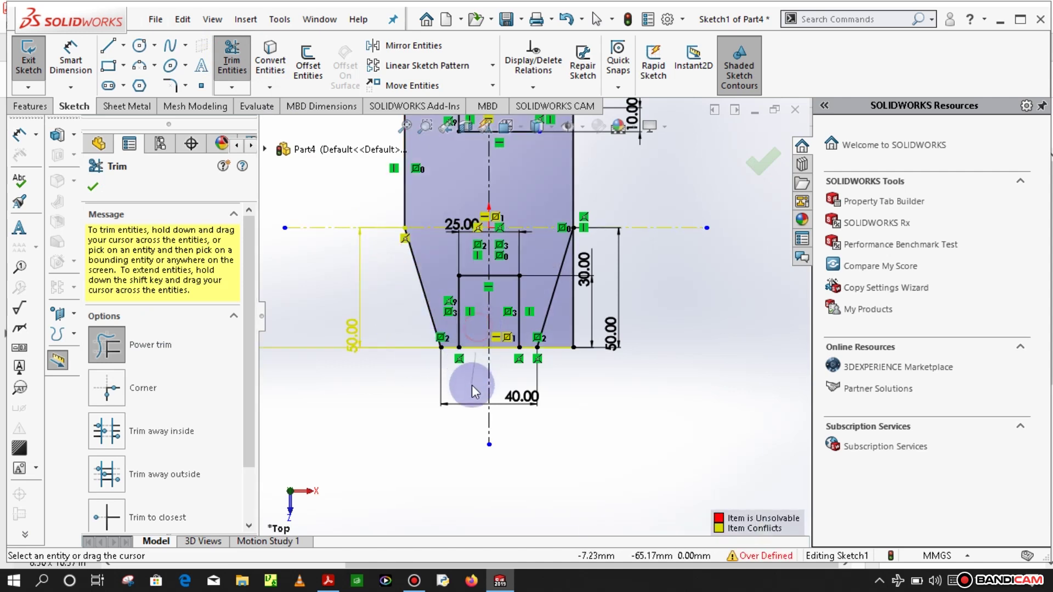
mouse_move(580, 321)
mouse_down()
mouse_move(551, 366)
mouse_move(522, 364)
mouse_move(499, 386)
mouse_move(497, 347)
mouse_up()
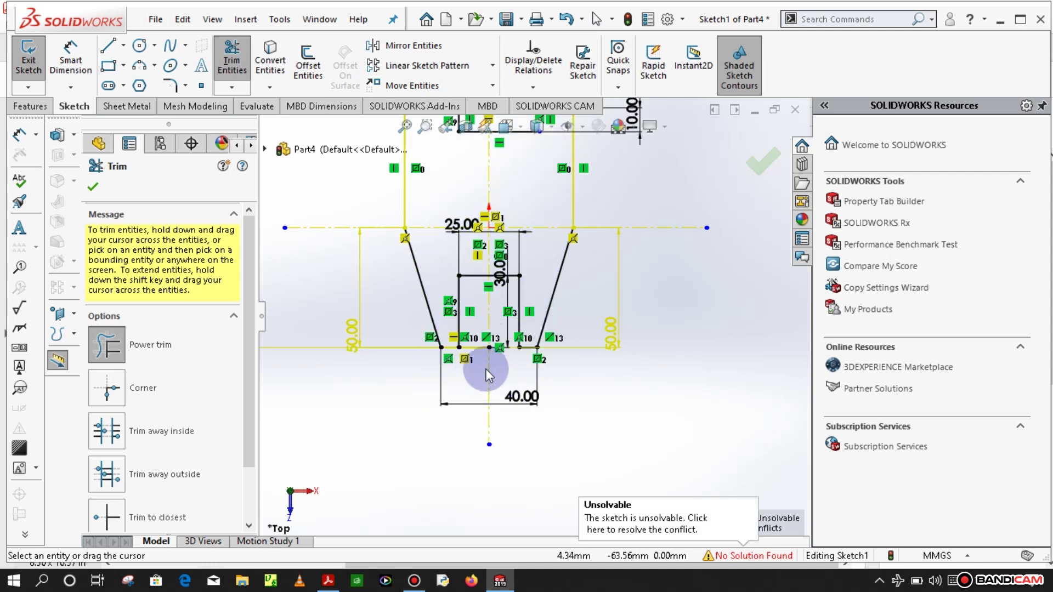
scroll(494, 365, down, 5)
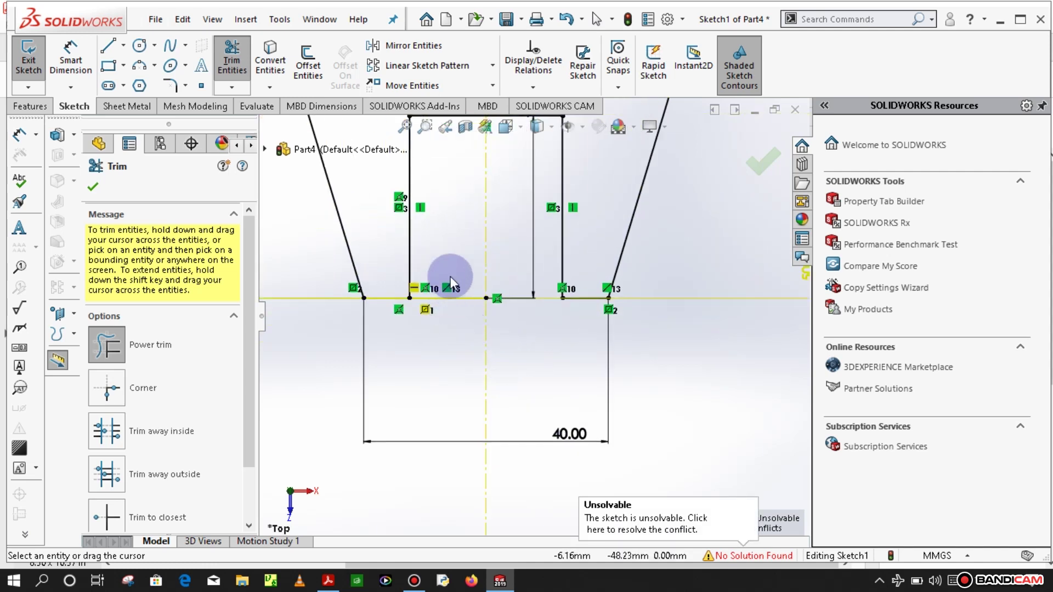
mouse_move(450, 276)
mouse_down()
mouse_move(455, 347)
mouse_move(501, 311)
mouse_up()
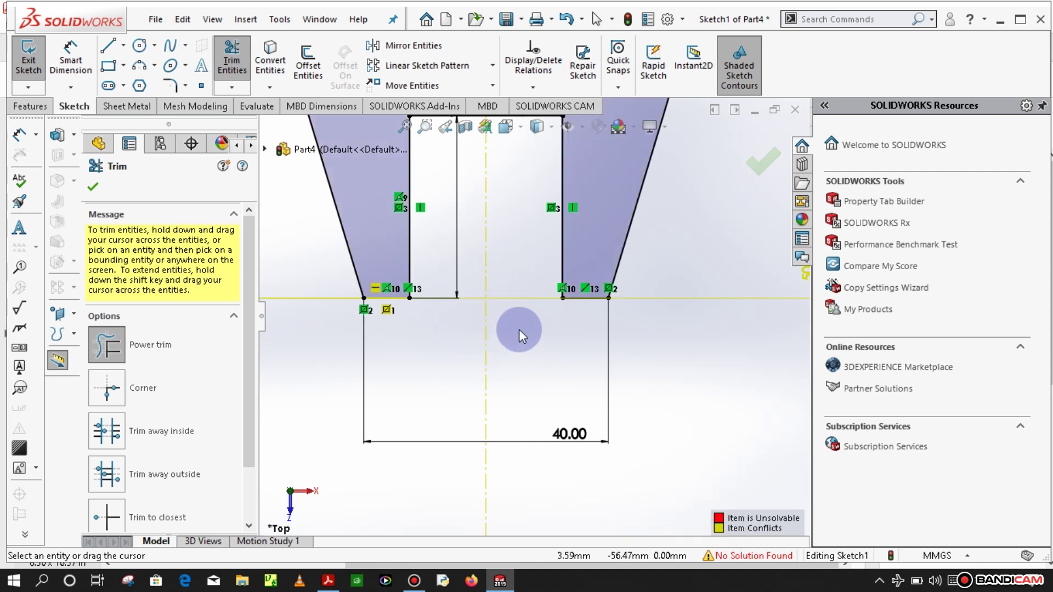
Finish trimming and delete the conflicting relation at the left diagonal's lower end
scroll(514, 334, up, 3)
scroll(514, 334, down, 3)
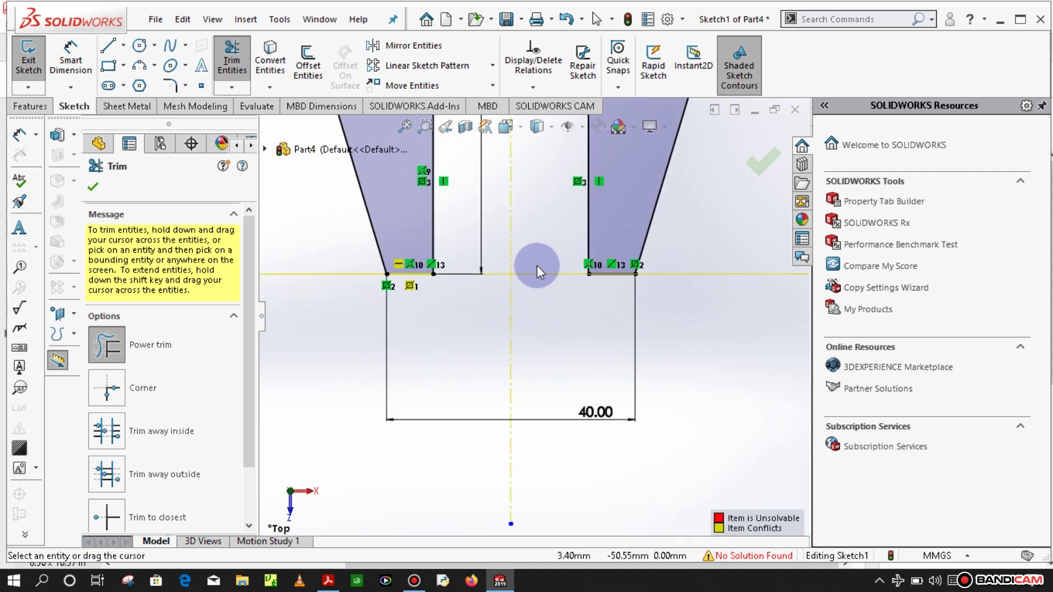
scroll(425, 315, up, 4)
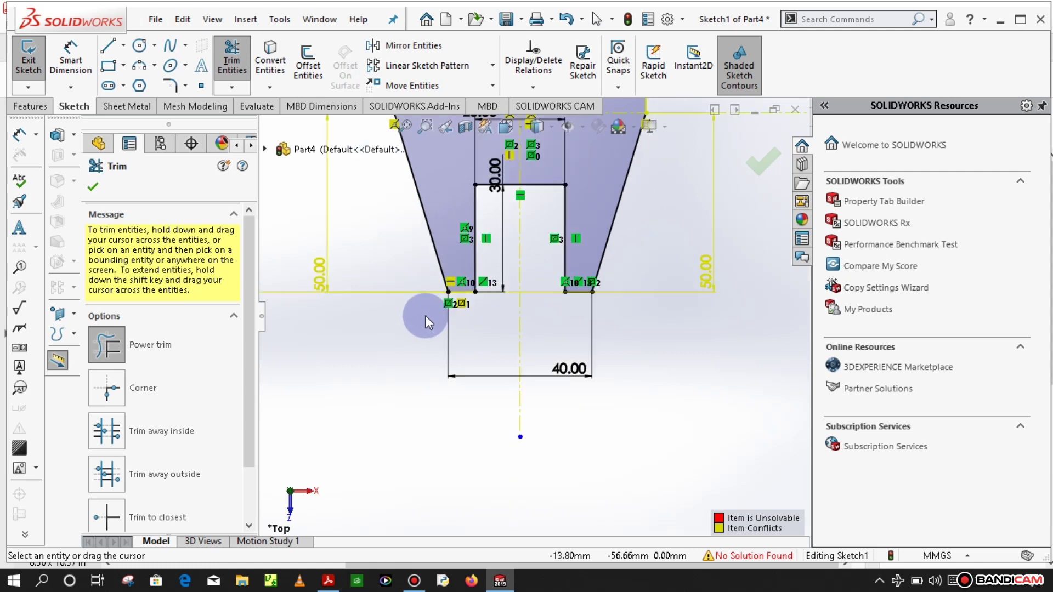
scroll(501, 330, down, 1)
scroll(487, 308, down, 2)
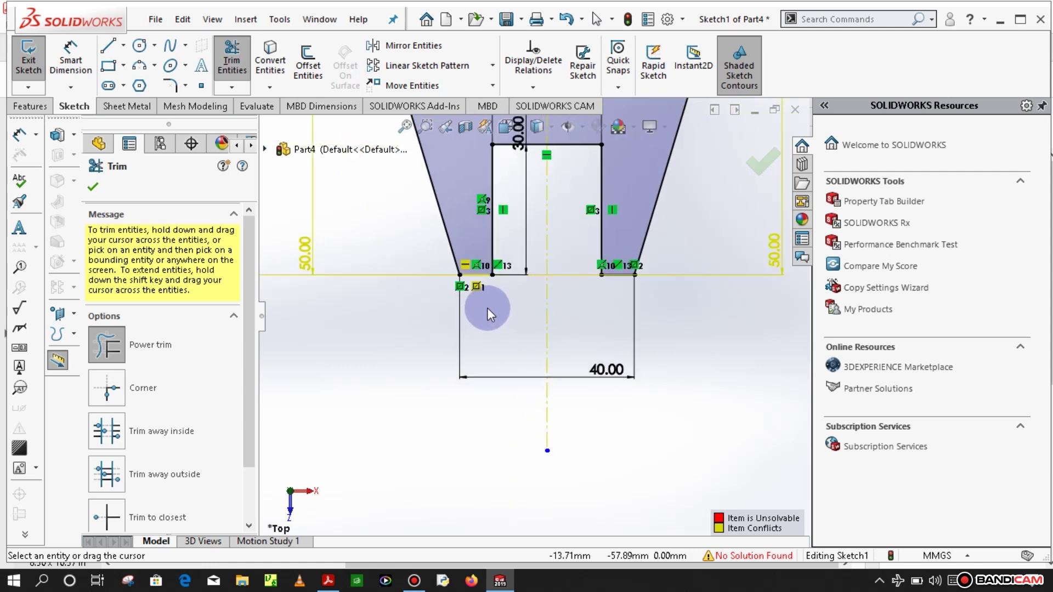
right_click(475, 283)
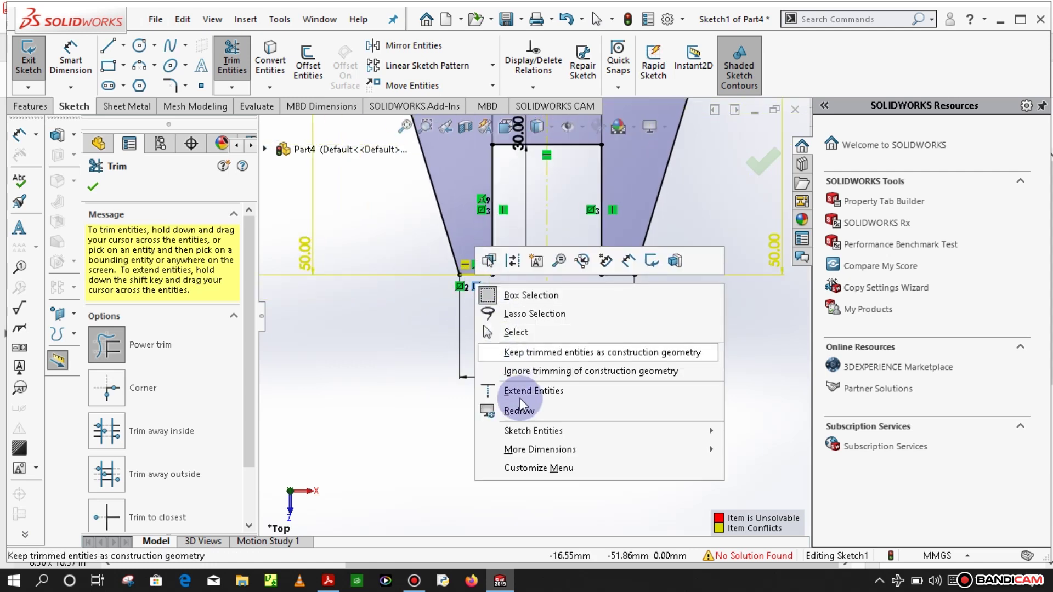
click(428, 427)
click(93, 186)
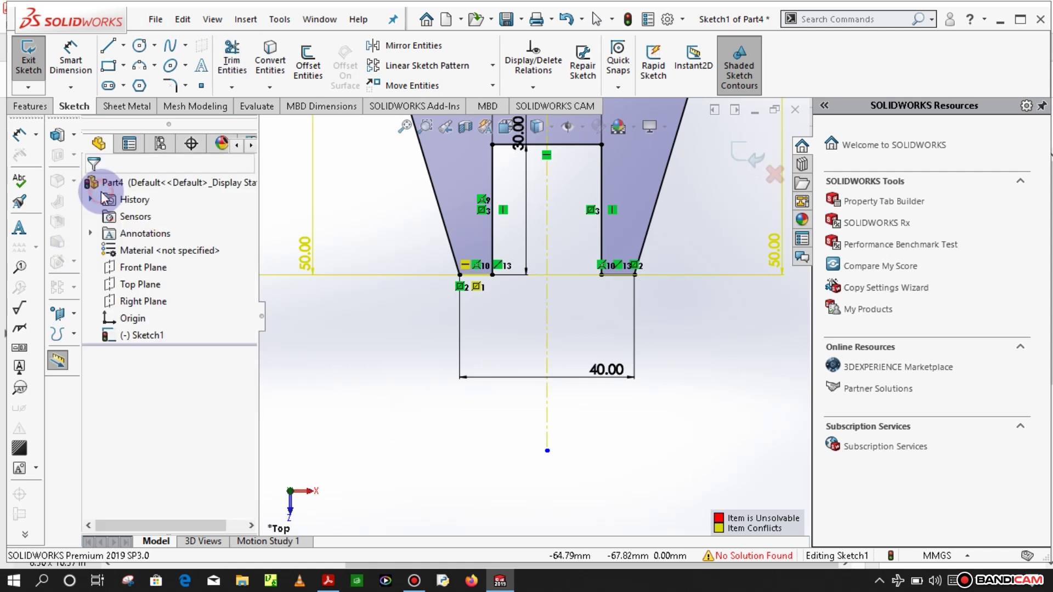
right_click(481, 288)
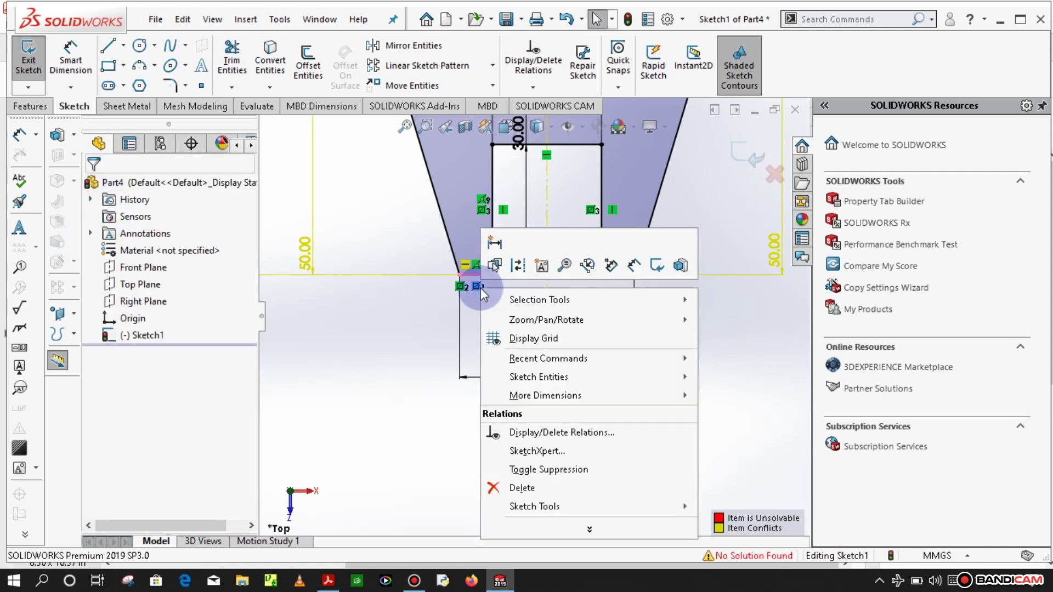
click(527, 488)
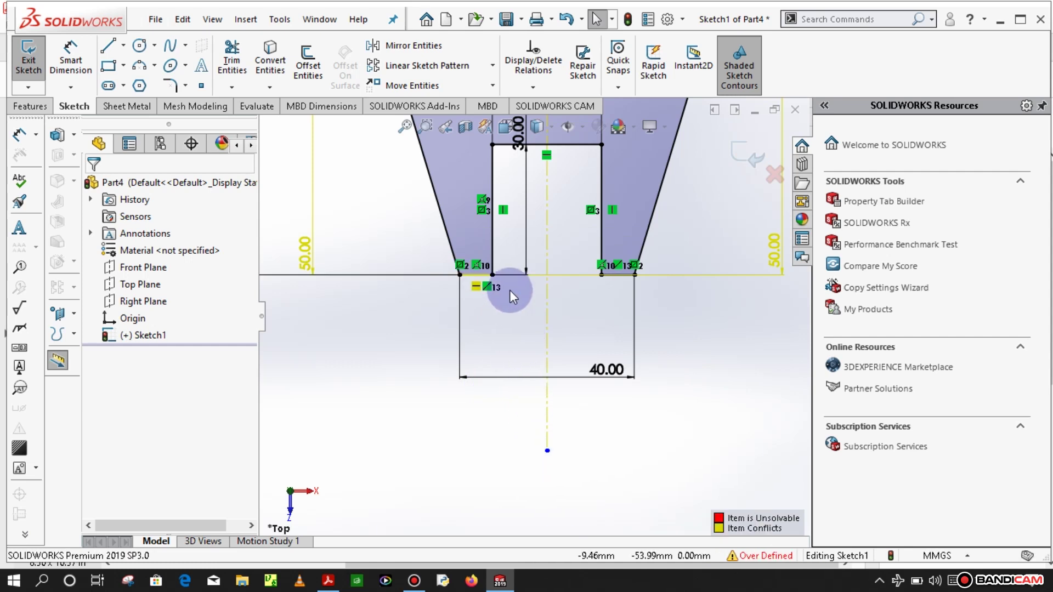
Zoom out, then delete the right-hand 50.00 dimension from Sketch1
key(z)
click(677, 285)
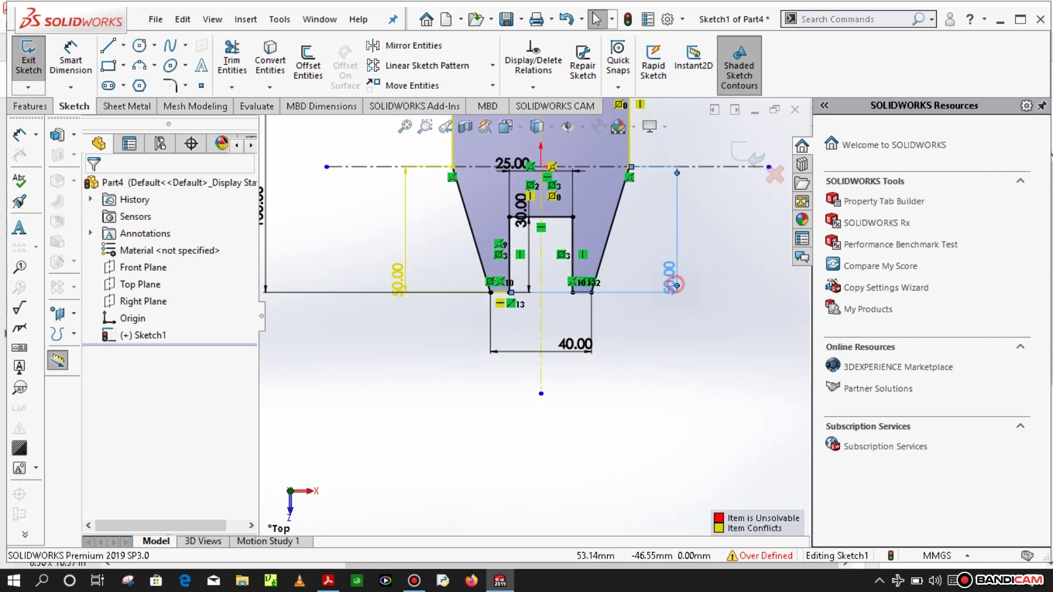
right_click(676, 284)
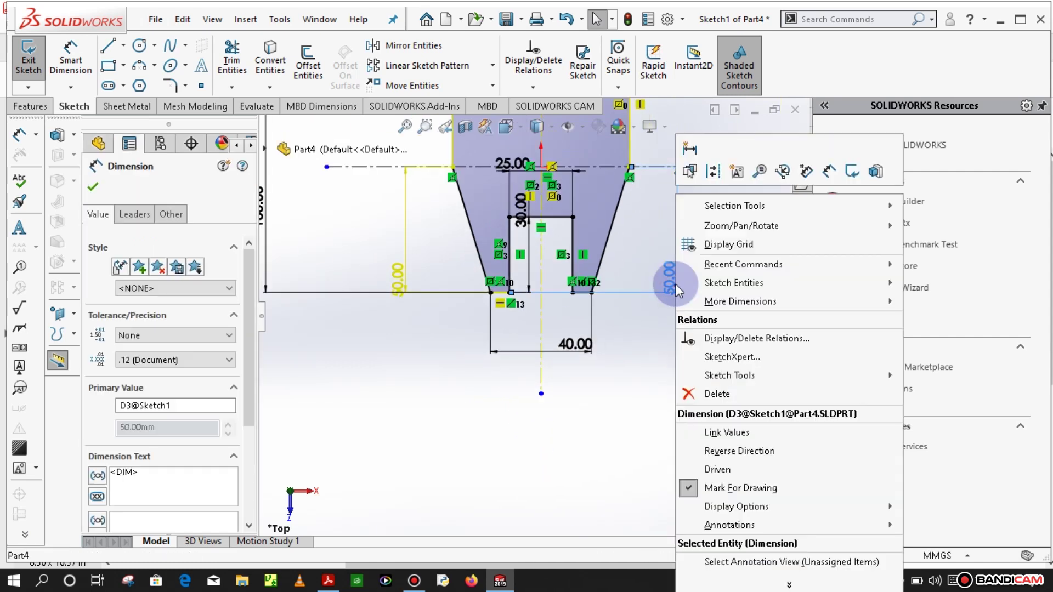
click(717, 394)
Zoom and pan around the sketch to inspect the small dimension at the lower corner
scroll(691, 359, up, 2)
scroll(666, 340, up, 2)
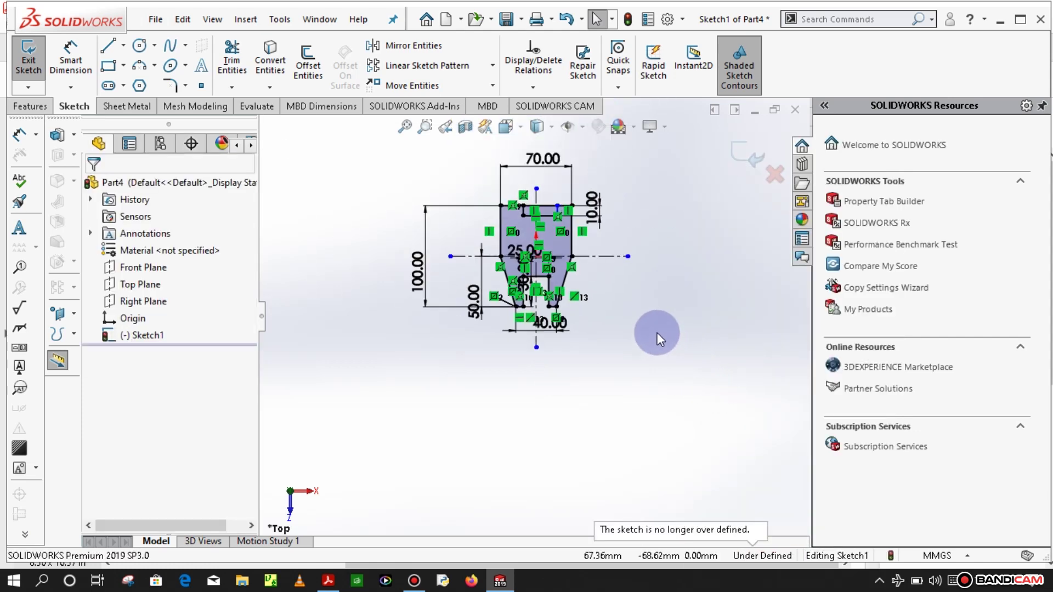
scroll(538, 299, down, 5)
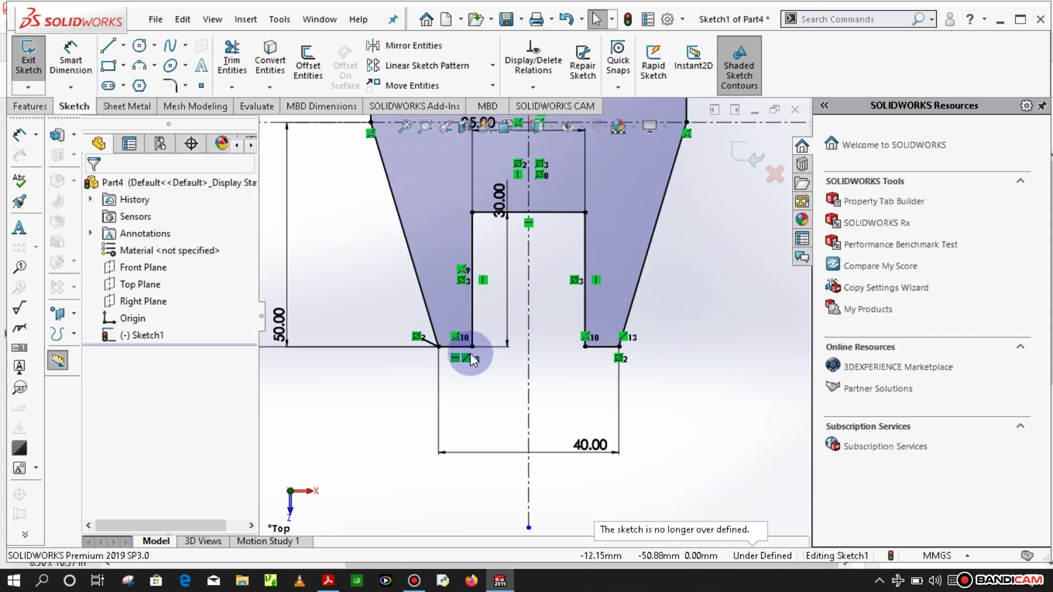
scroll(469, 353, down, 5)
click(395, 318)
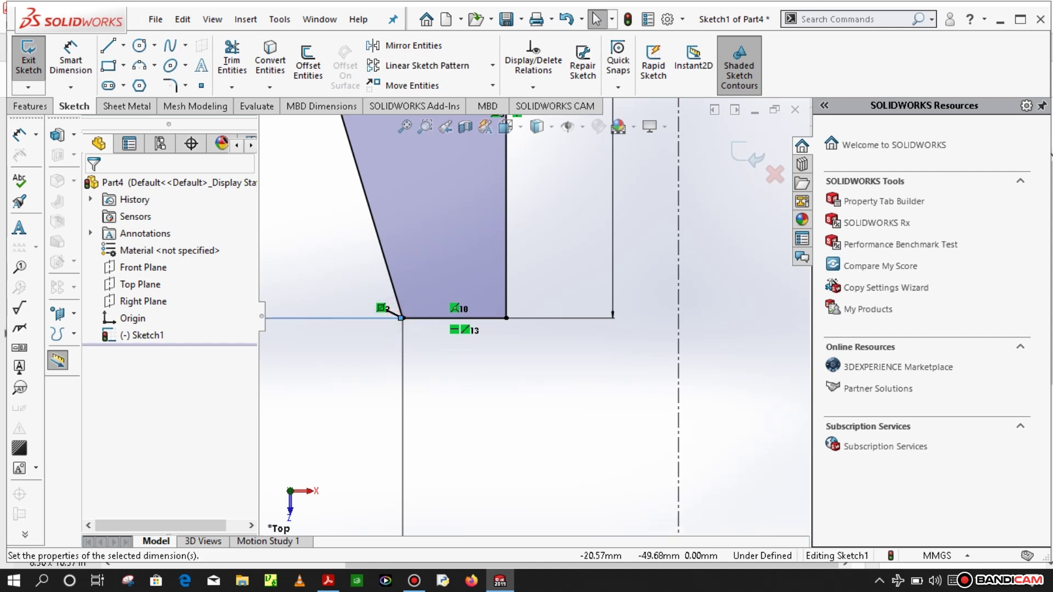
click(386, 331)
scroll(392, 338, down, 5)
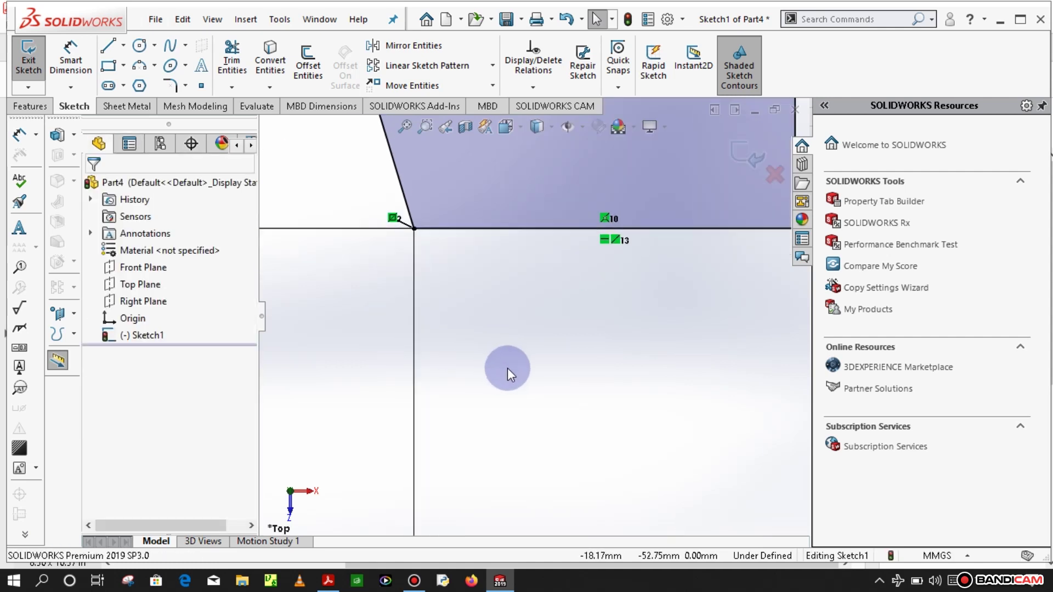
mouse_move(389, 253)
ctrl+middle_down()
mouse_move(416, 232)
mouse_move(503, 284)
mouse_move(548, 329)
ctrl+middle_up()
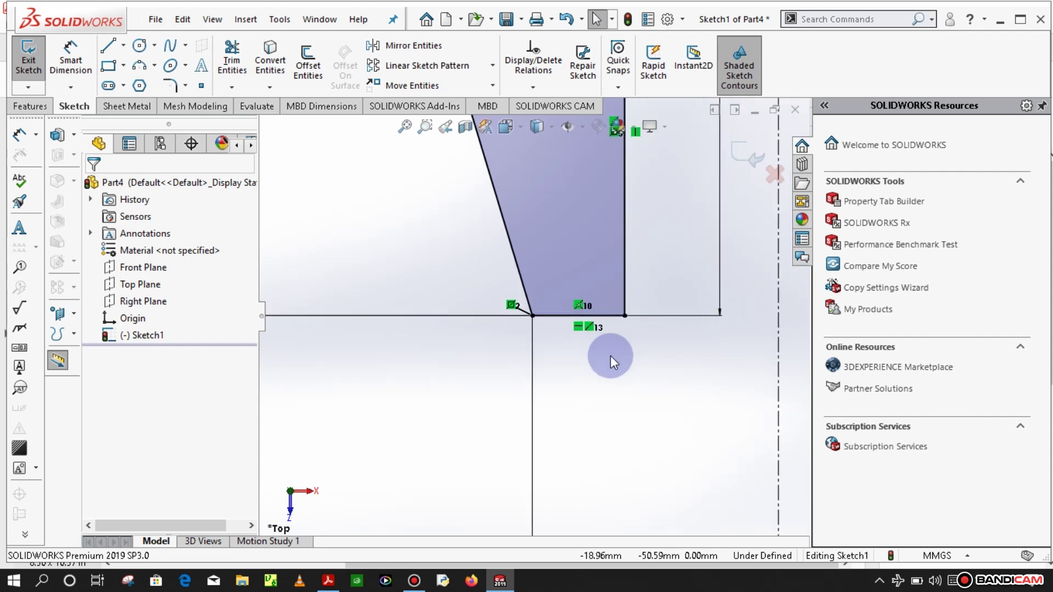
scroll(610, 355, up, 2)
scroll(640, 347, up, 4)
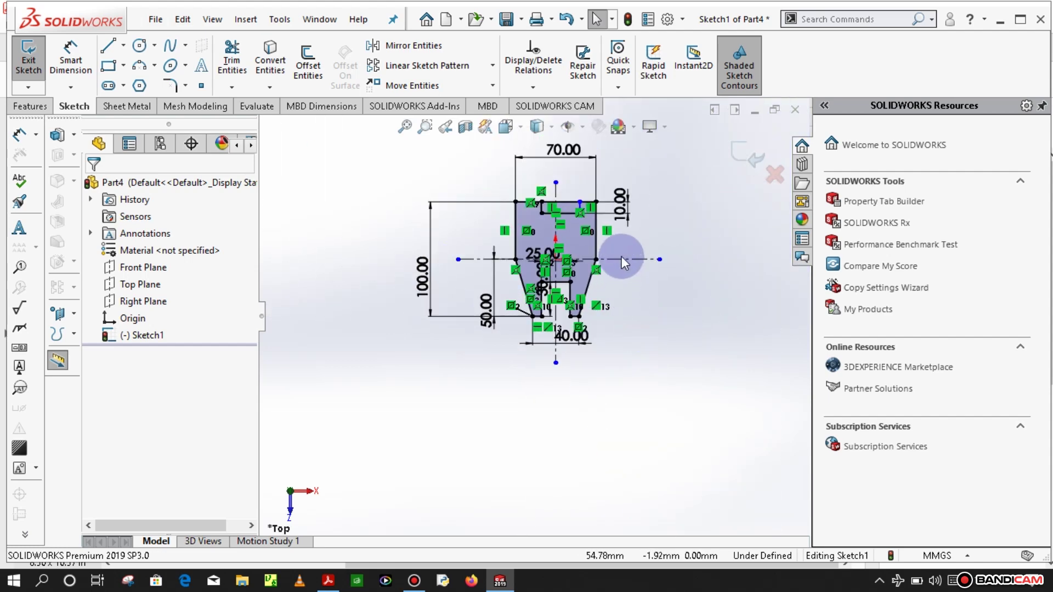
scroll(621, 255, down, 3)
scroll(442, 190, down, 2)
scroll(426, 193, up, 1)
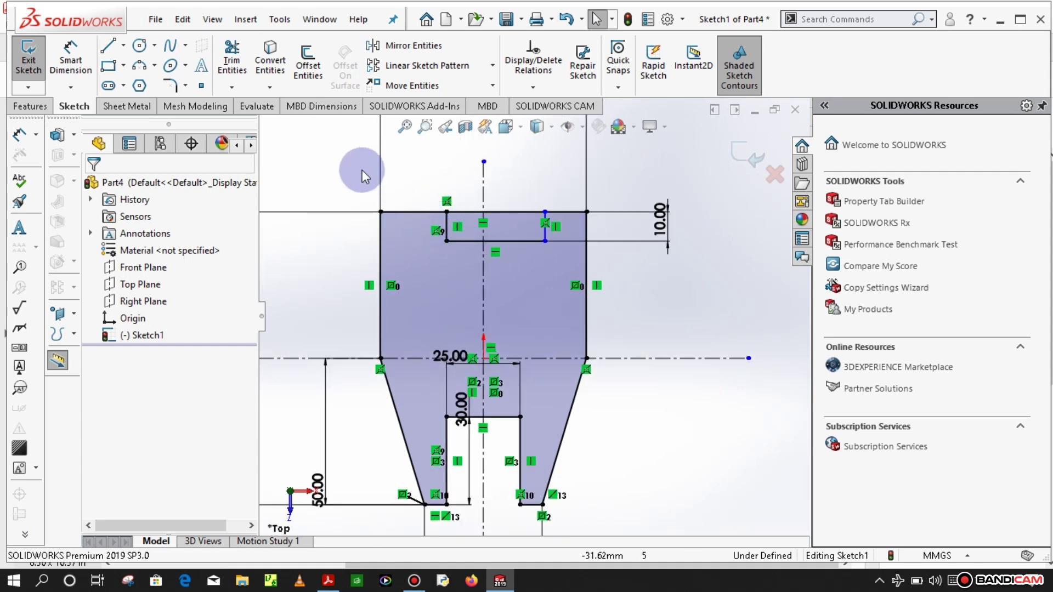
Give the top notch's horizontal edge a 40 mm length dimension, fully defining Sketch1
click(70, 59)
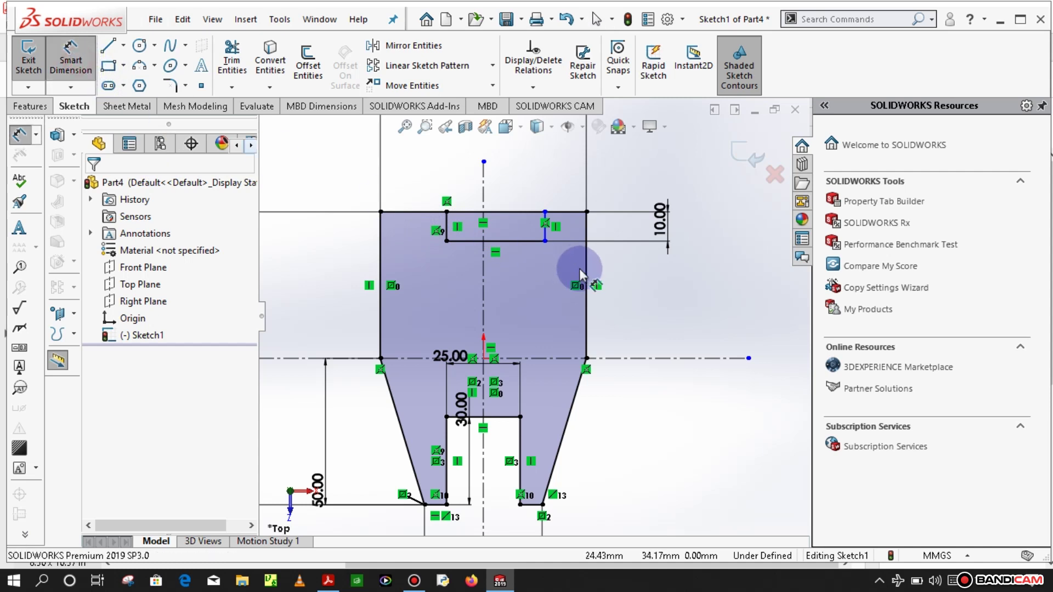
click(508, 242)
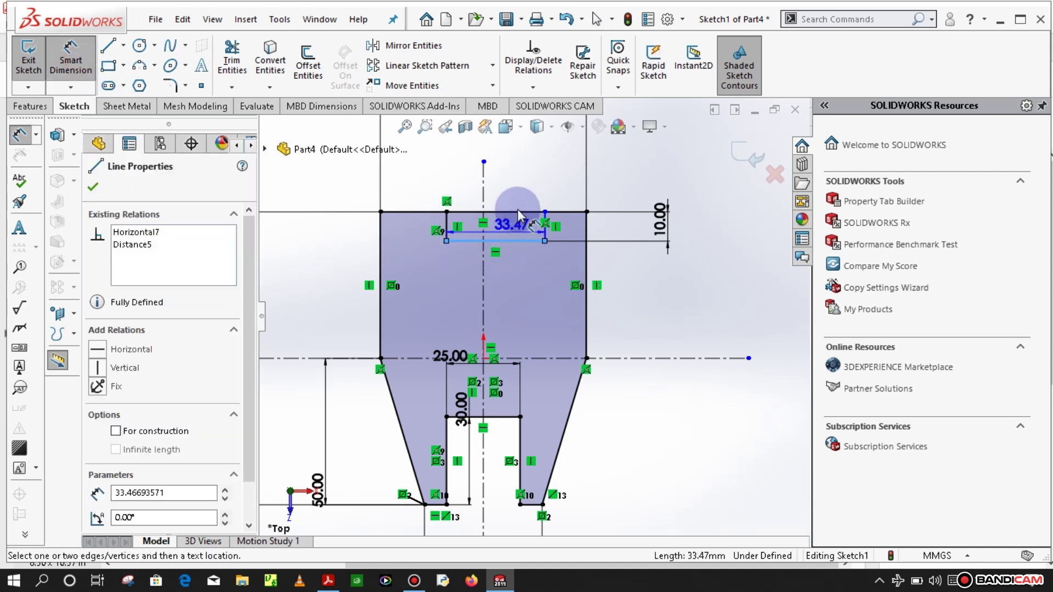
click(524, 187)
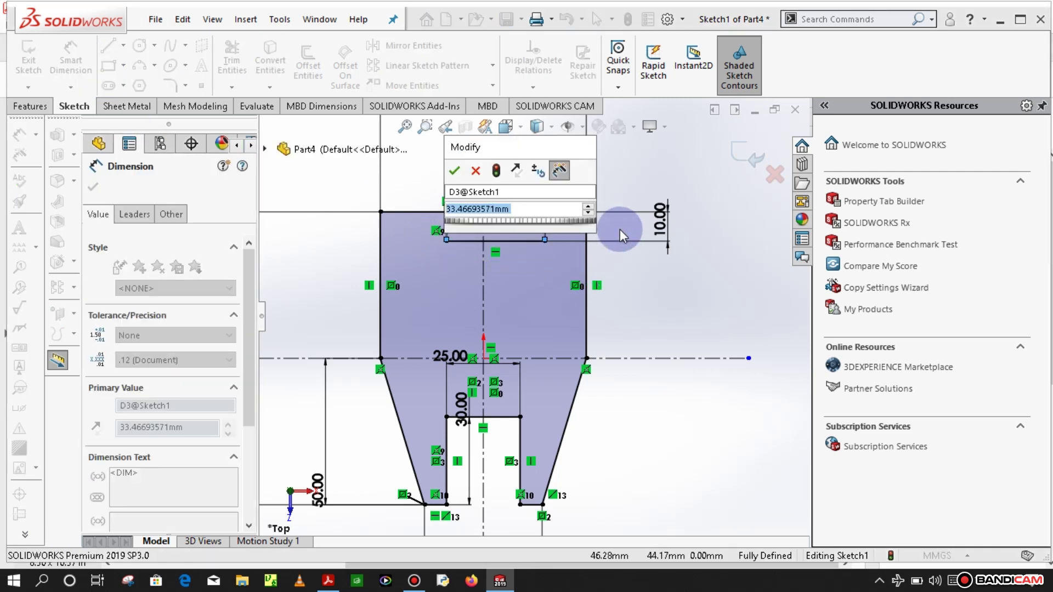
text(40)
key(Return)
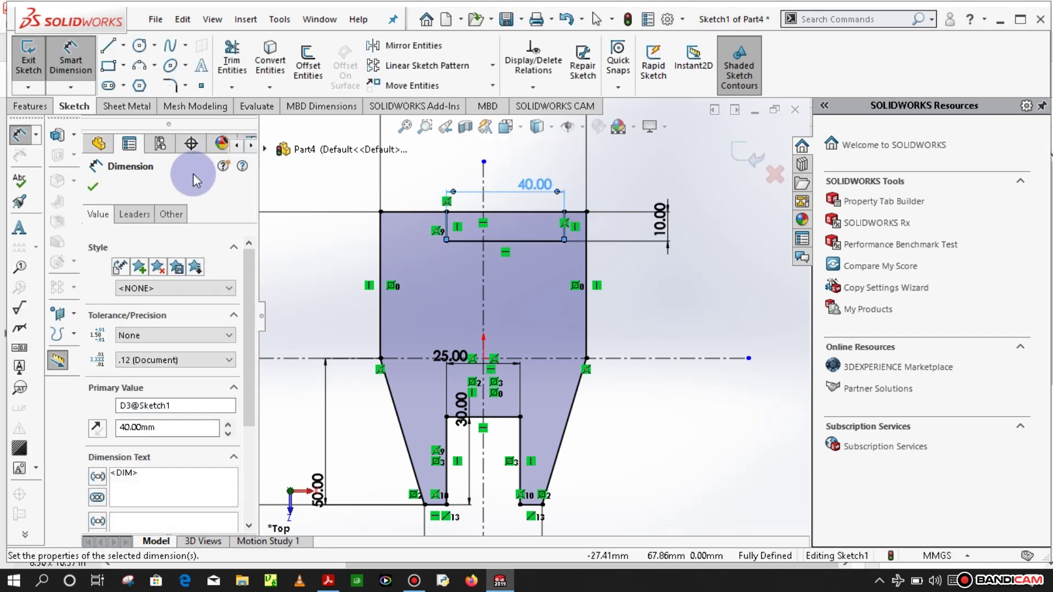
click(90, 186)
click(486, 270)
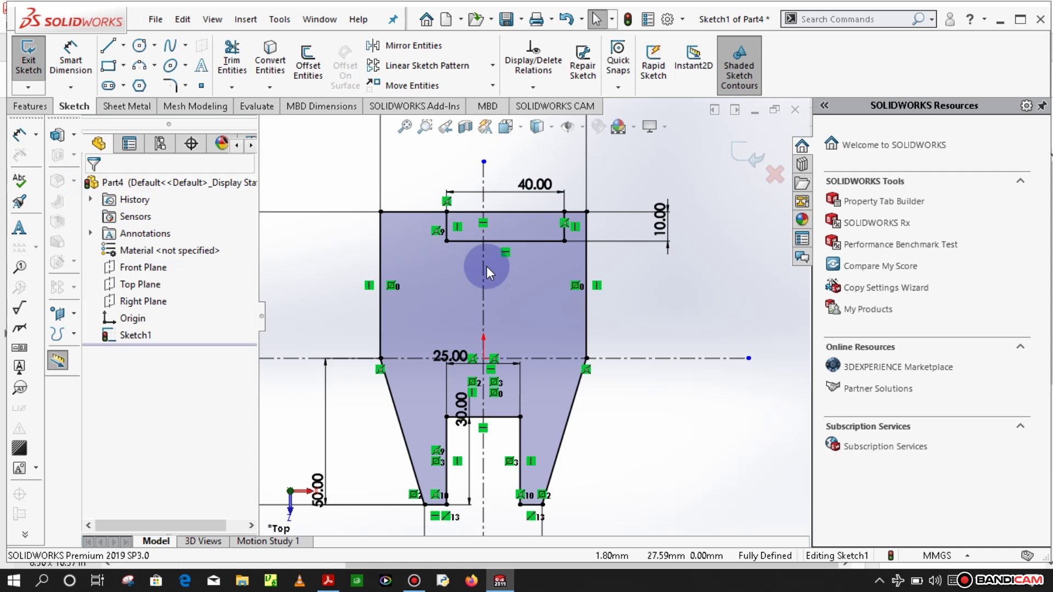
click(446, 230)
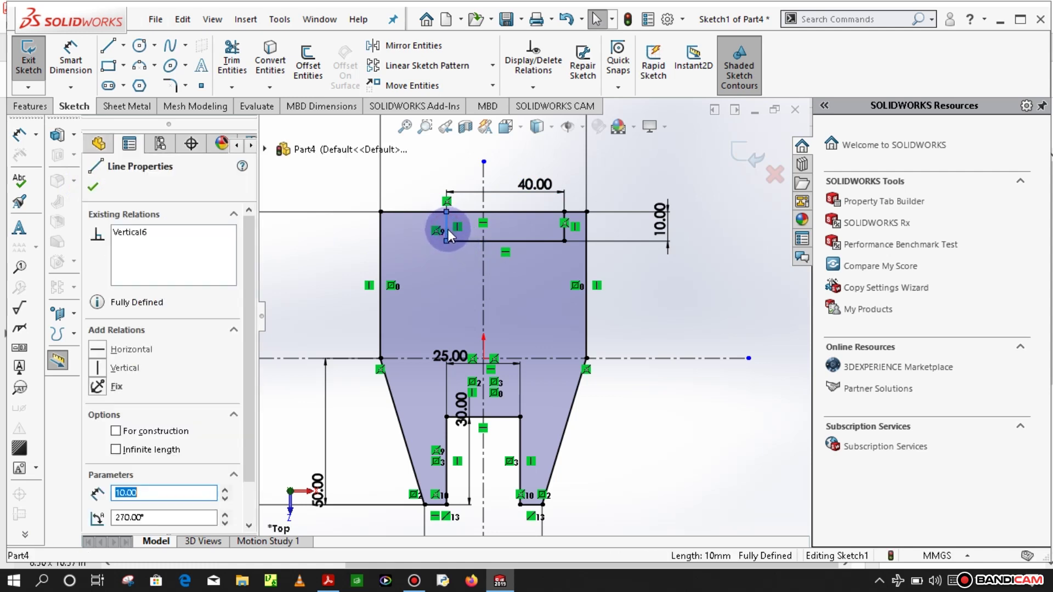
ctrl+click(482, 271)
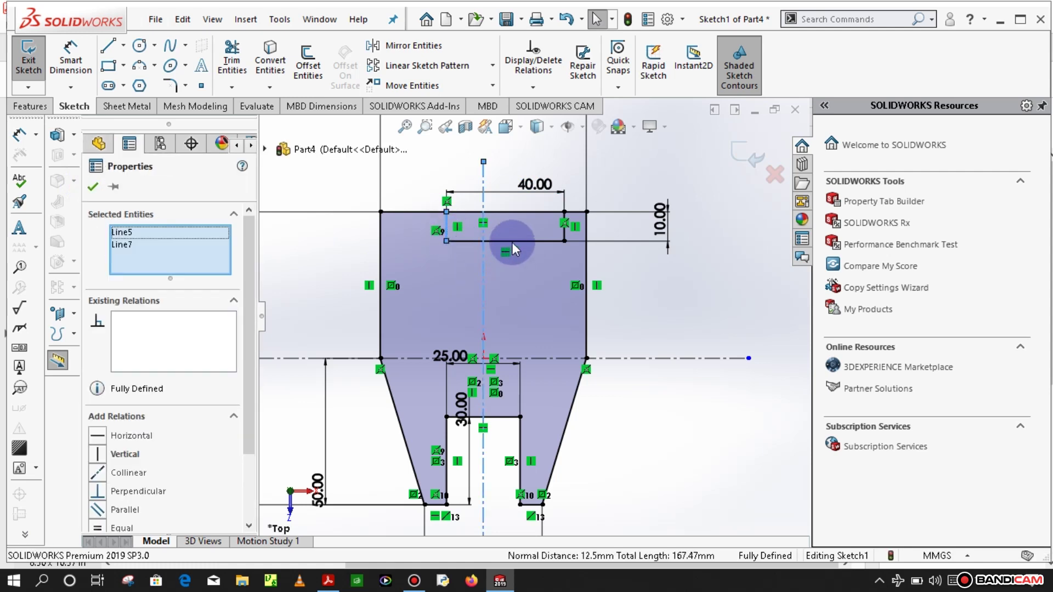
ctrl+click(565, 232)
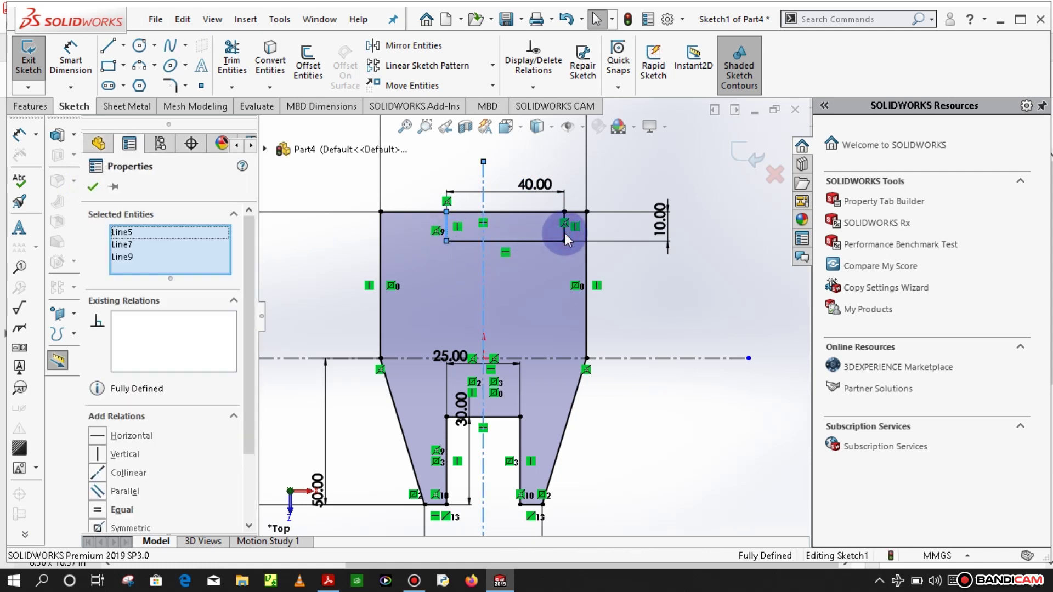
click(99, 528)
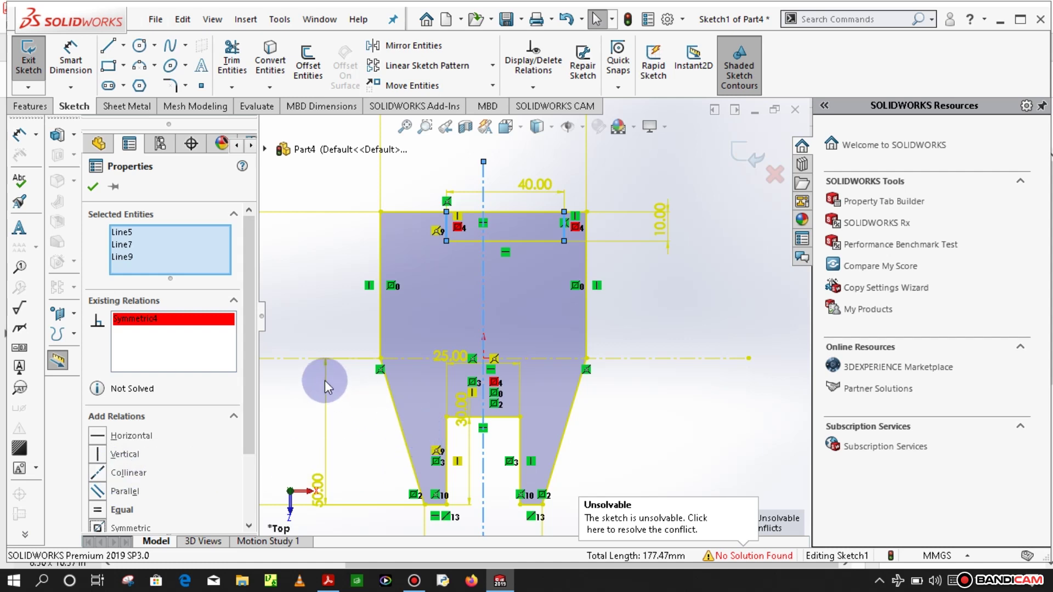
scroll(537, 440, down, 2)
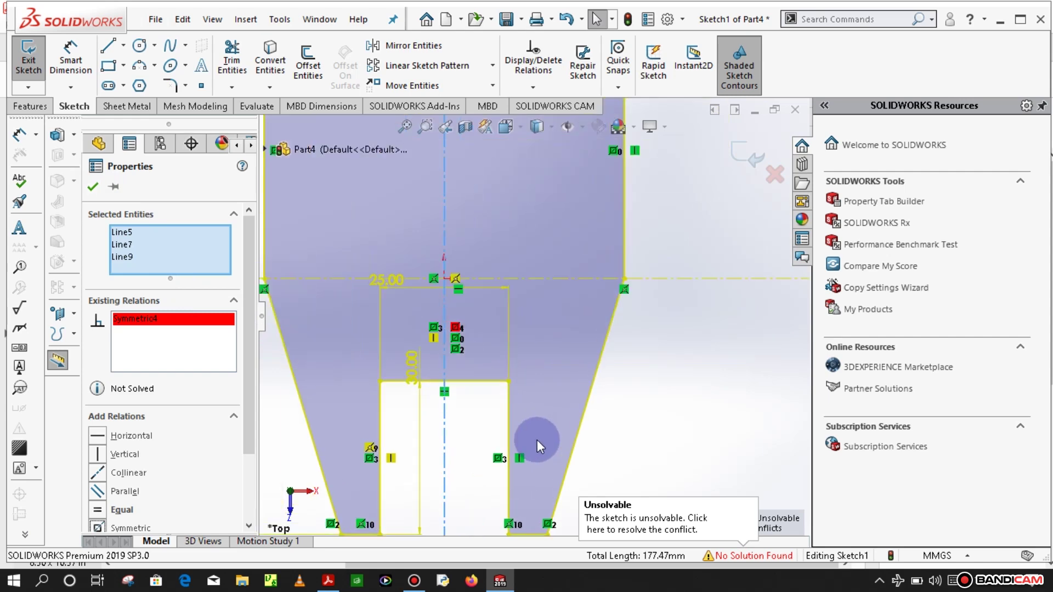
scroll(537, 440, up, 3)
scroll(537, 439, up, 3)
scroll(537, 440, down, 1)
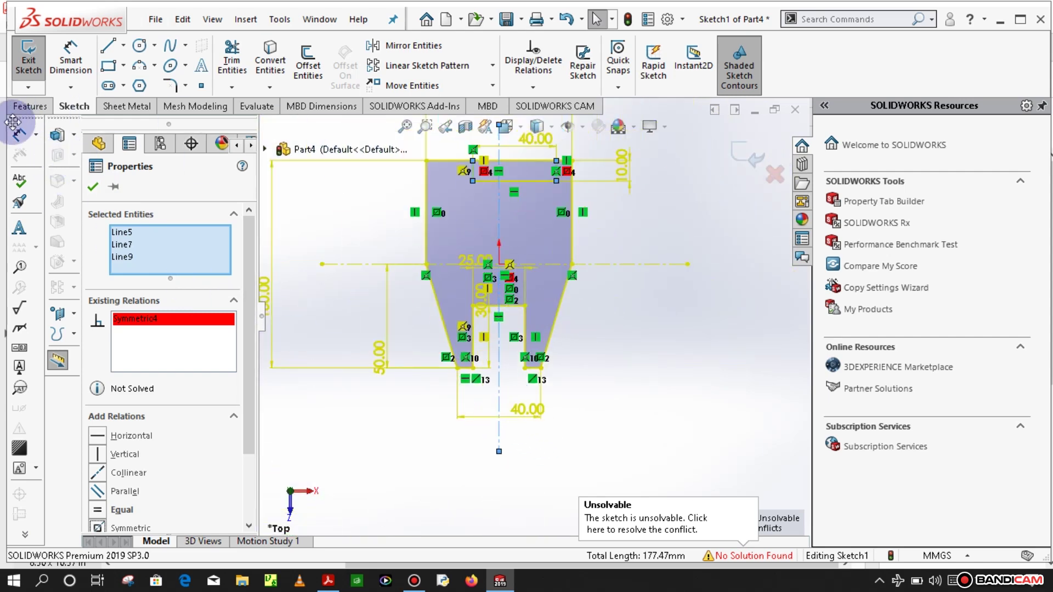
click(567, 22)
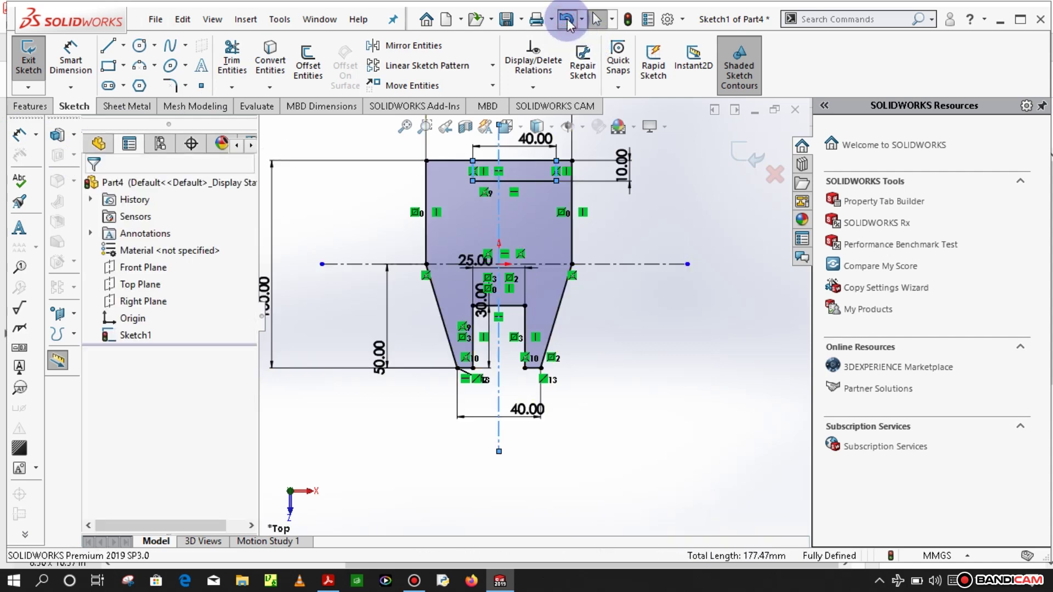
scroll(542, 225, down, 3)
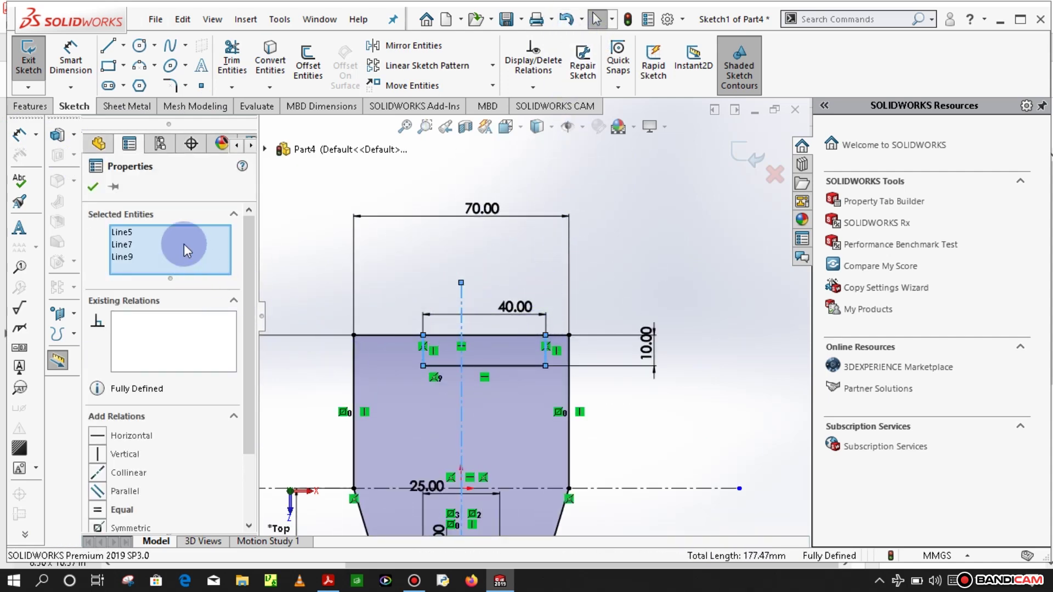
Try a 22.50 mm dimension from the plate's left edge to the notch side, then cancel it
click(94, 187)
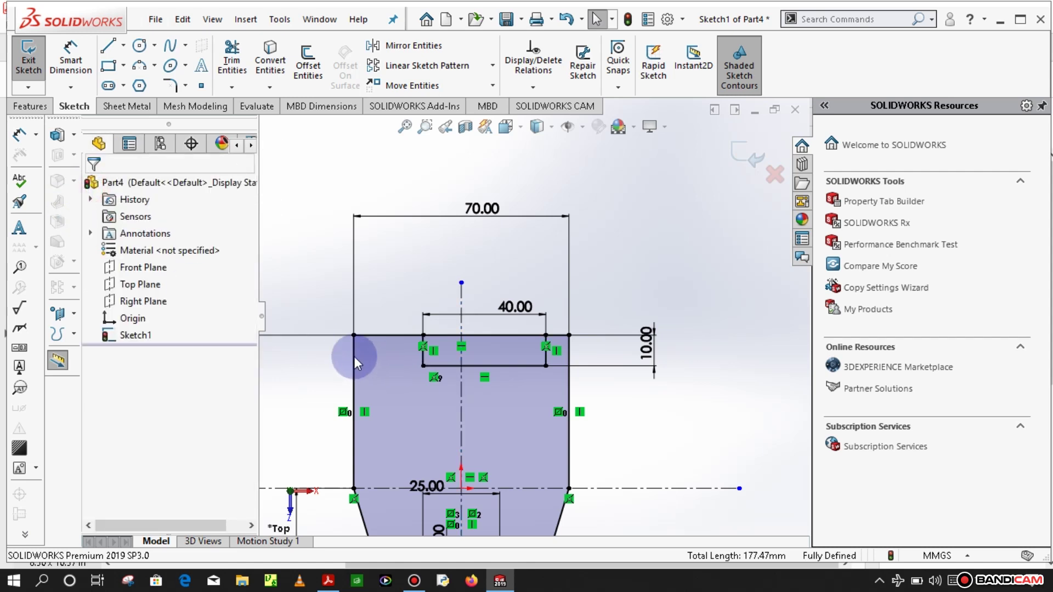
click(70, 58)
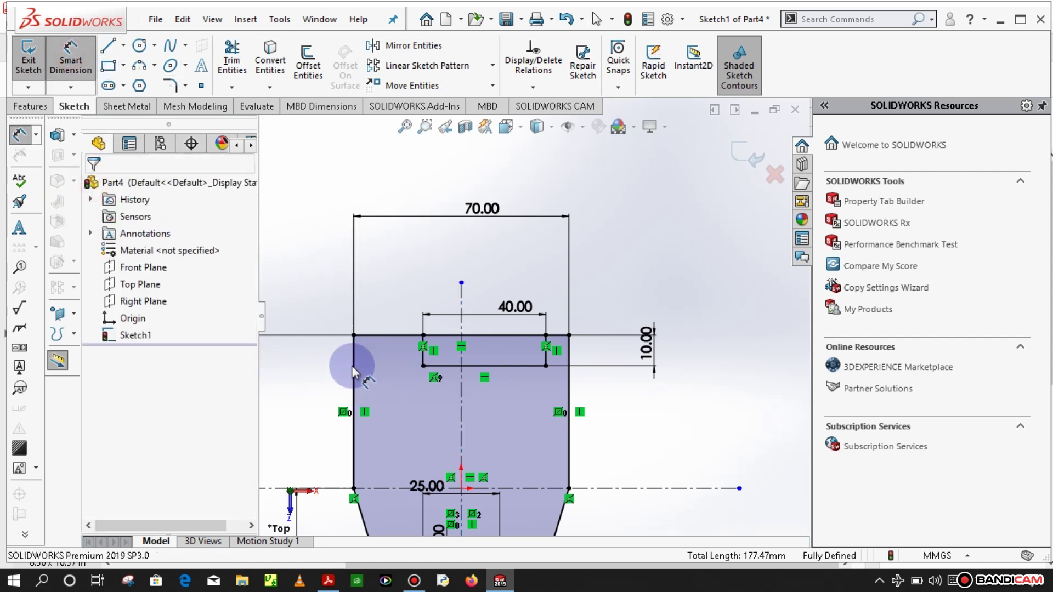
click(354, 365)
click(422, 353)
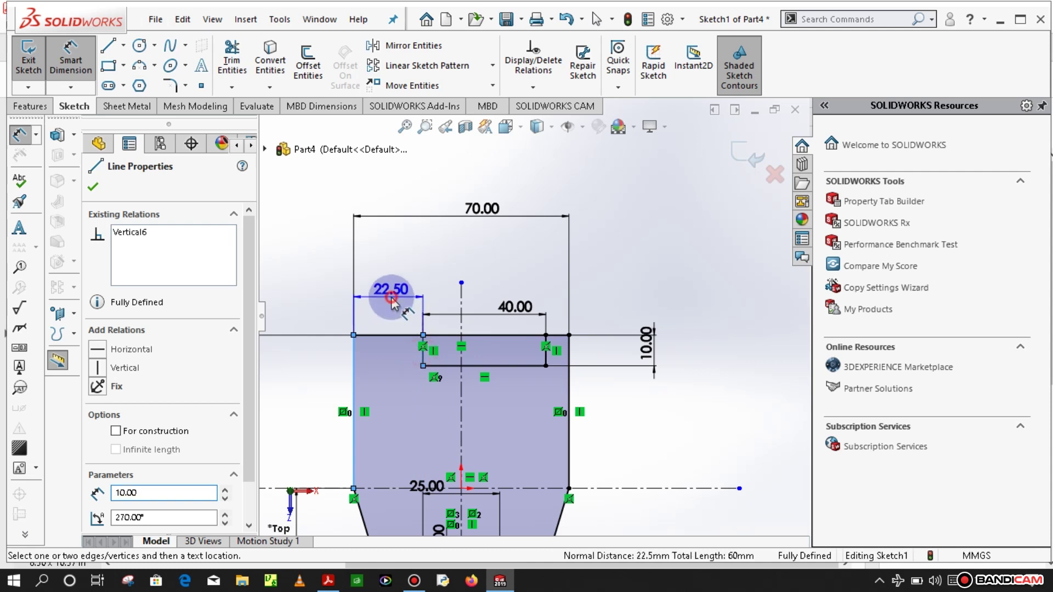
click(393, 302)
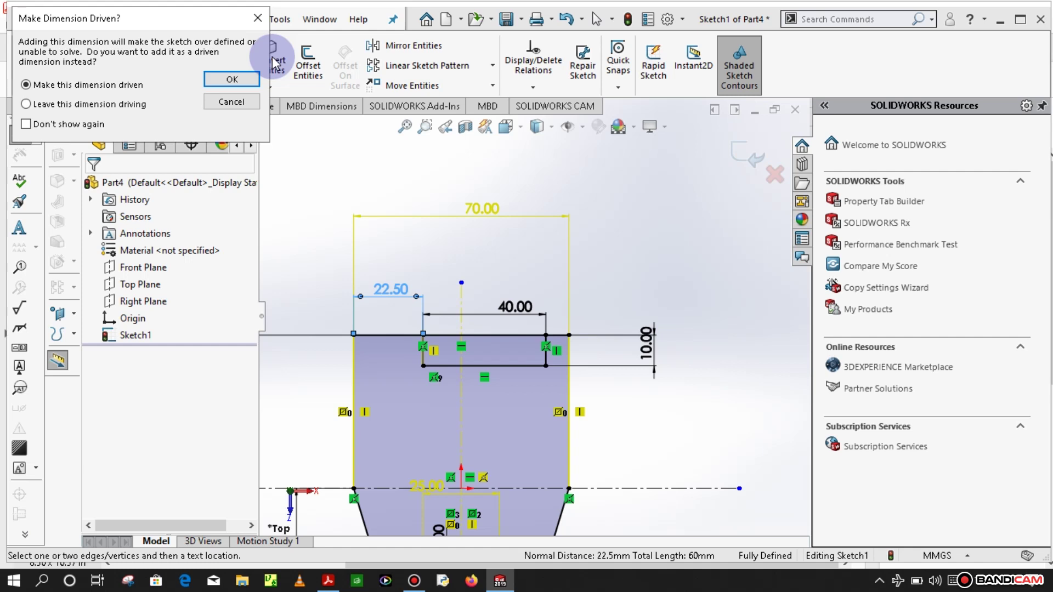
click(257, 17)
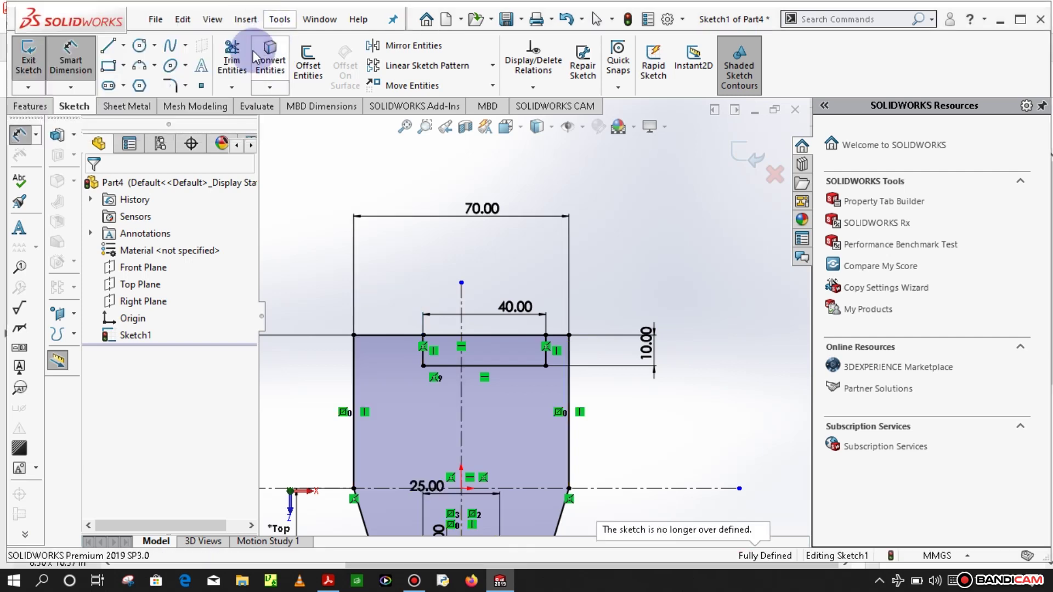
Power-trim away the top edge segment spanning the 40 mm notch opening
click(228, 80)
drag(449, 330, 437, 325)
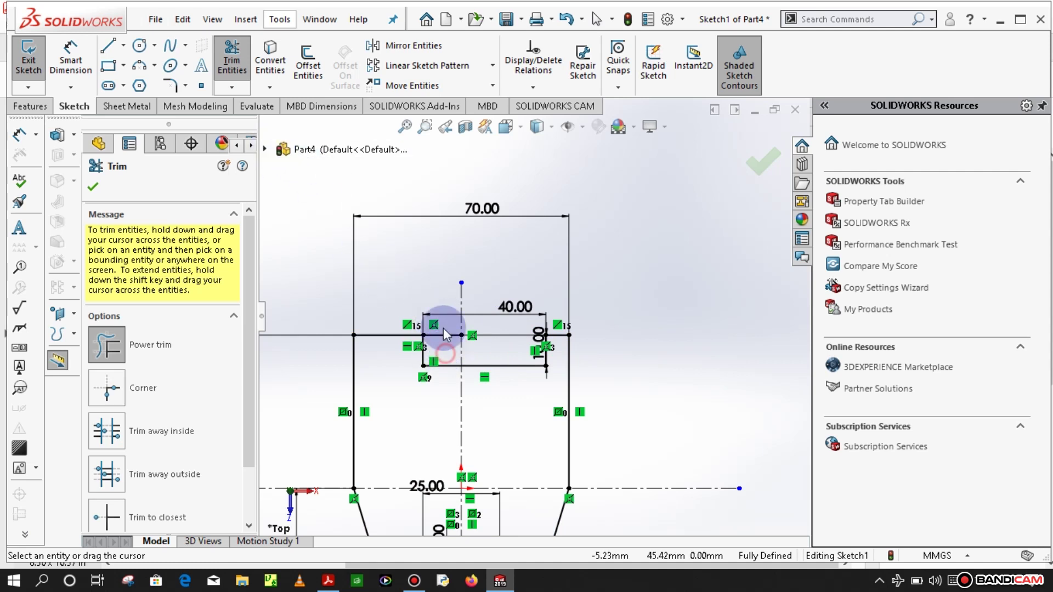
drag(443, 329, 453, 334)
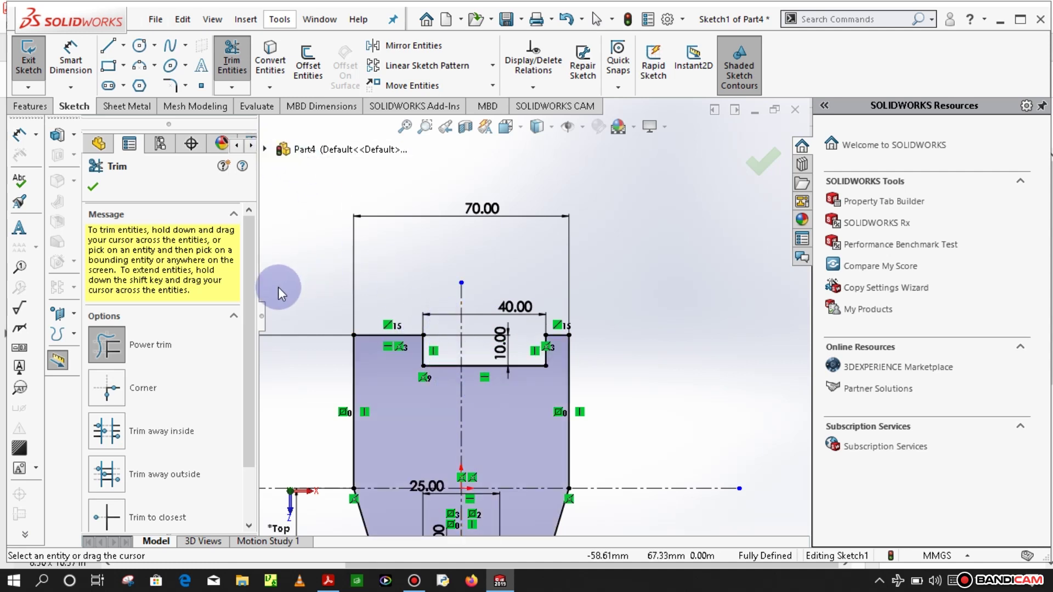
Add the 22.50 mm left-edge-to-notch dimension as a driven reference
click(93, 187)
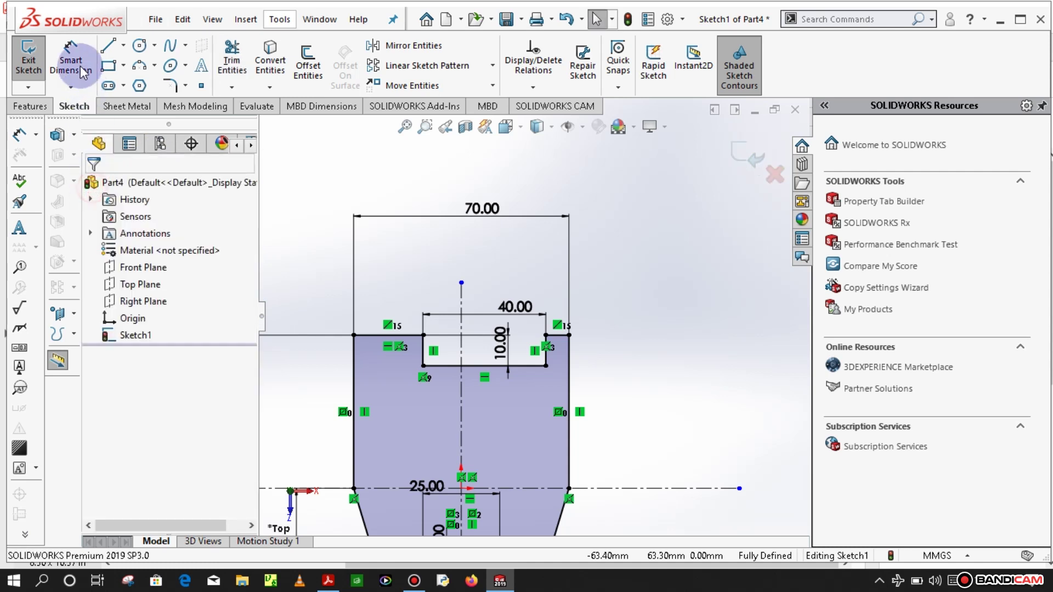
click(70, 55)
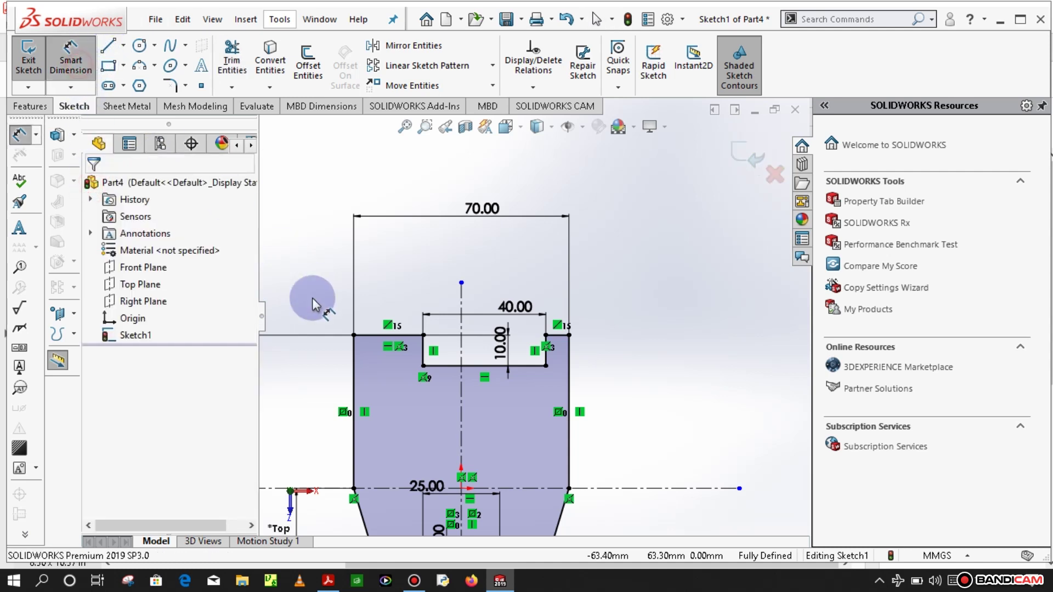
click(354, 375)
click(422, 351)
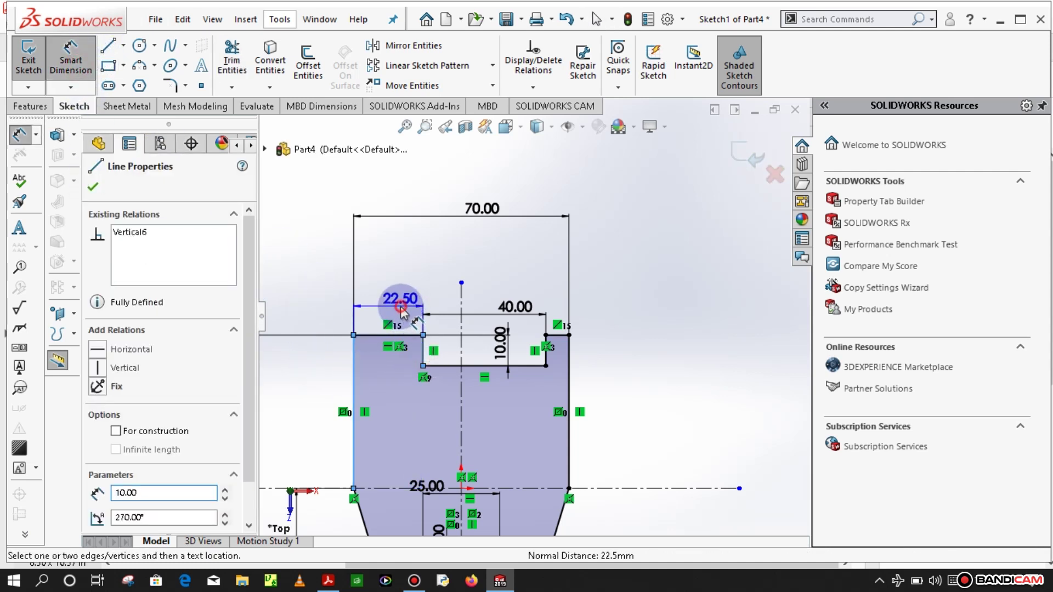
click(401, 309)
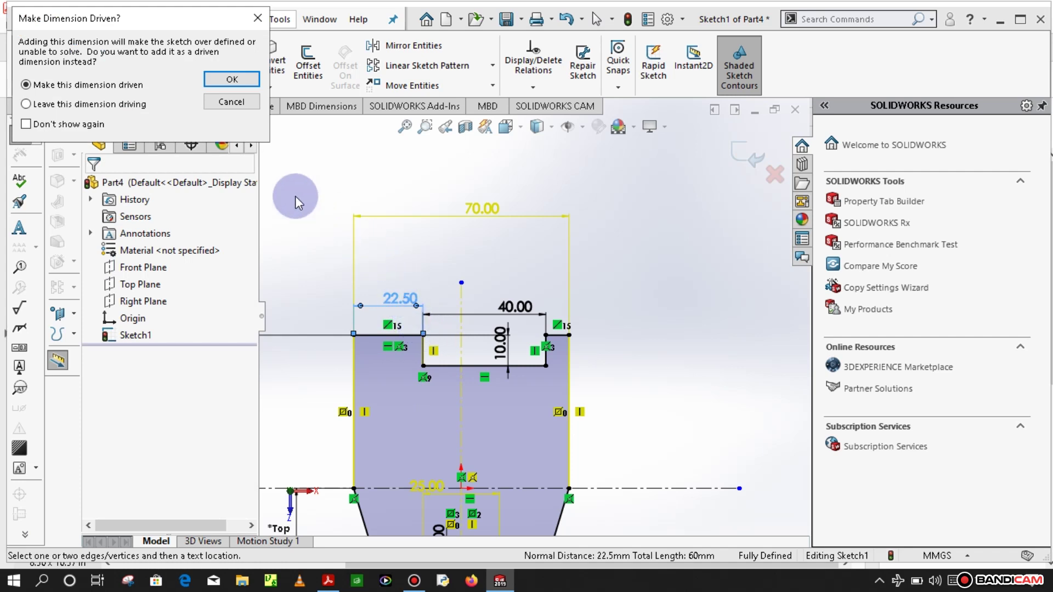
click(233, 81)
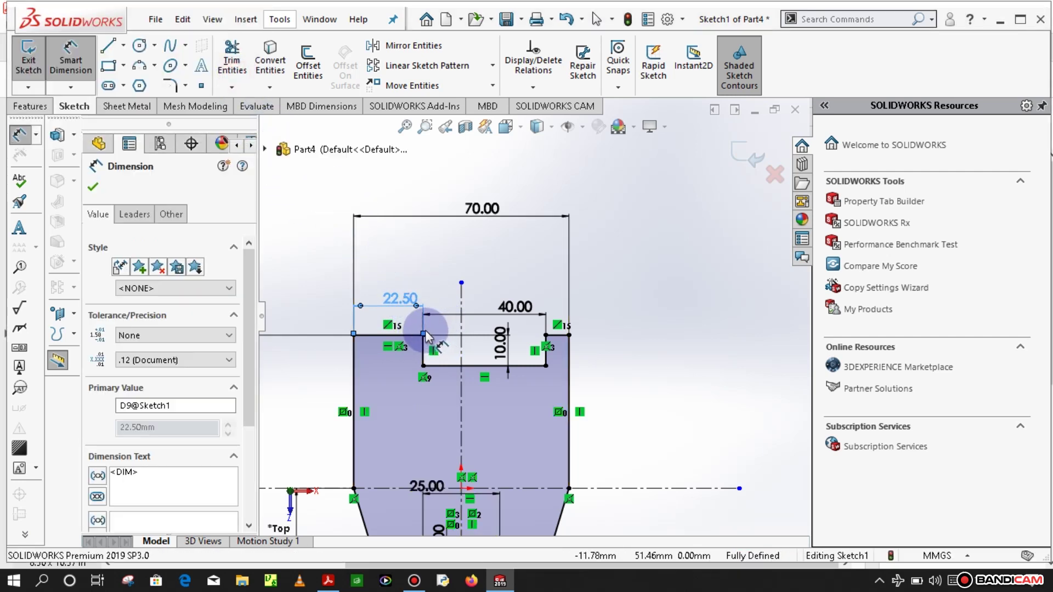
Try editing the driven 22.50 dimension, dismiss the warning, and clear the selection
scroll(426, 333, down, 2)
double_click(401, 285)
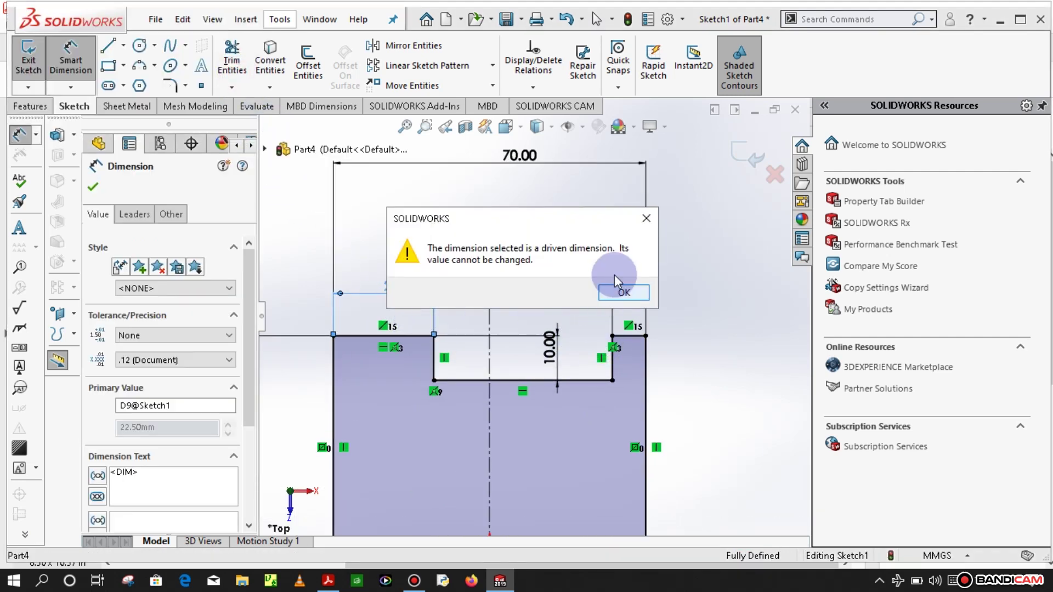
click(642, 222)
scroll(529, 422, up, 2)
scroll(534, 434, up, 2)
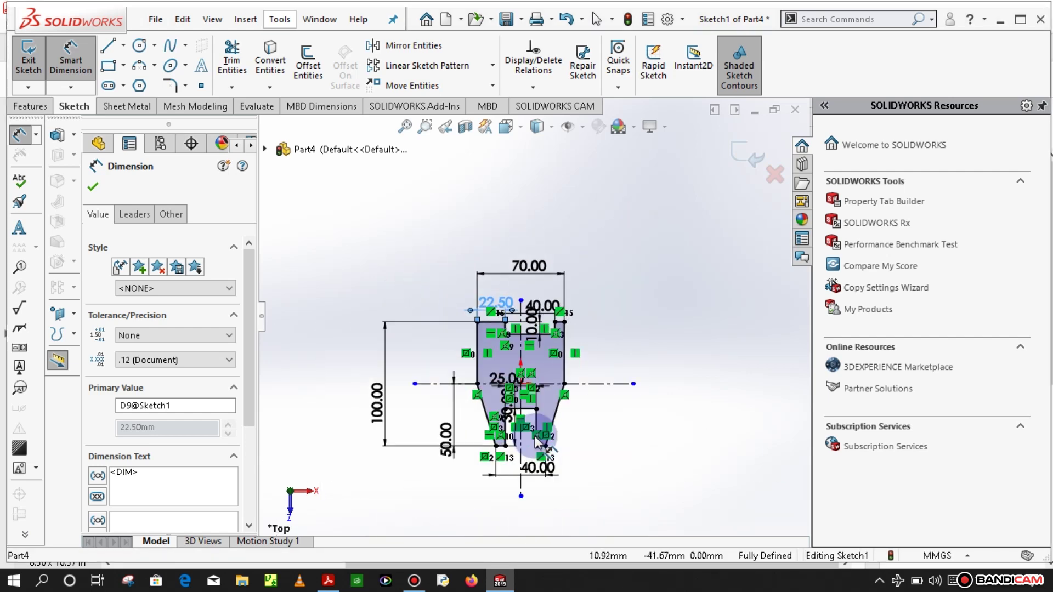
scroll(532, 424, down, 2)
scroll(499, 231, down, 2)
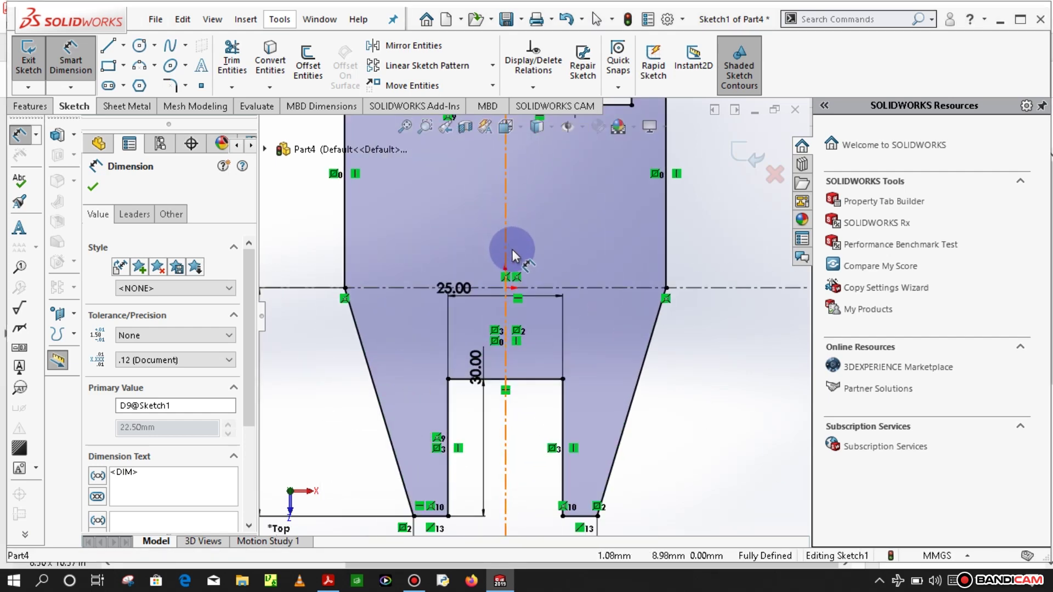
scroll(511, 250, up, 2)
scroll(513, 256, up, 2)
scroll(554, 220, down, 3)
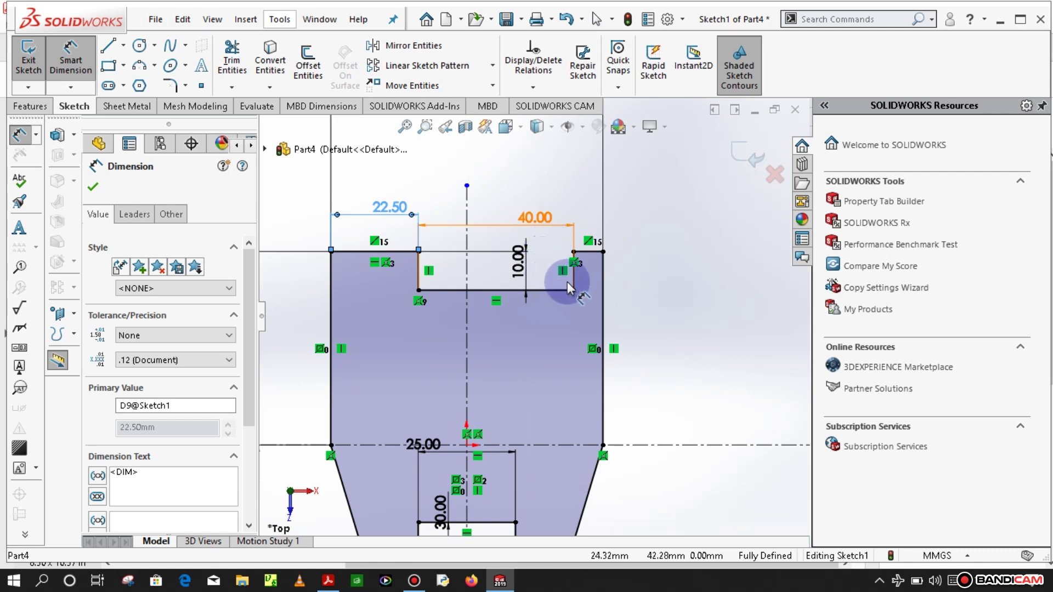
click(573, 253)
key(Escape)
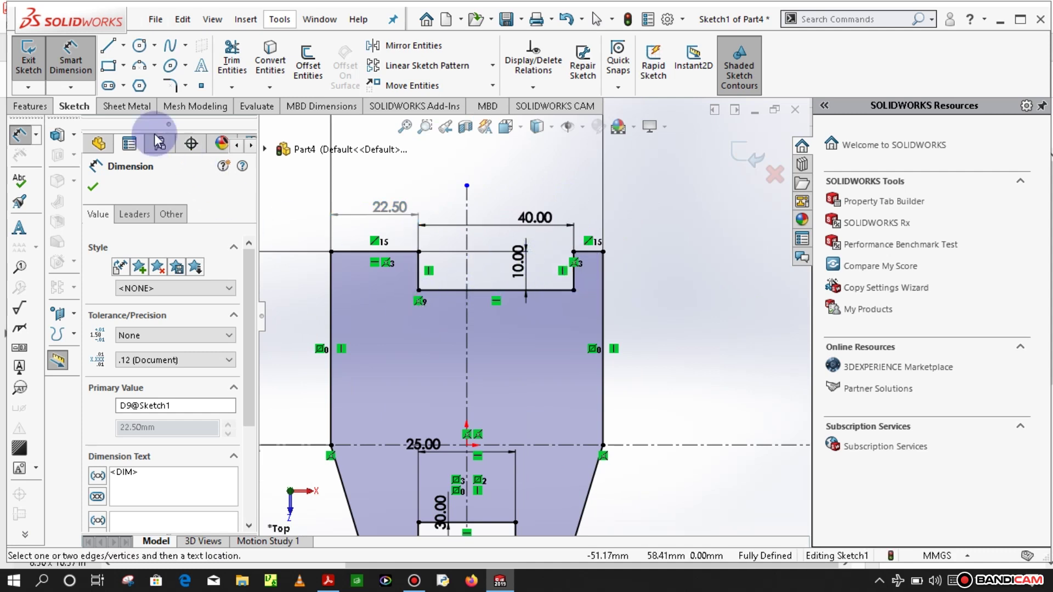
Delete the conflicting relations at the left and right notch corners
click(70, 59)
click(110, 186)
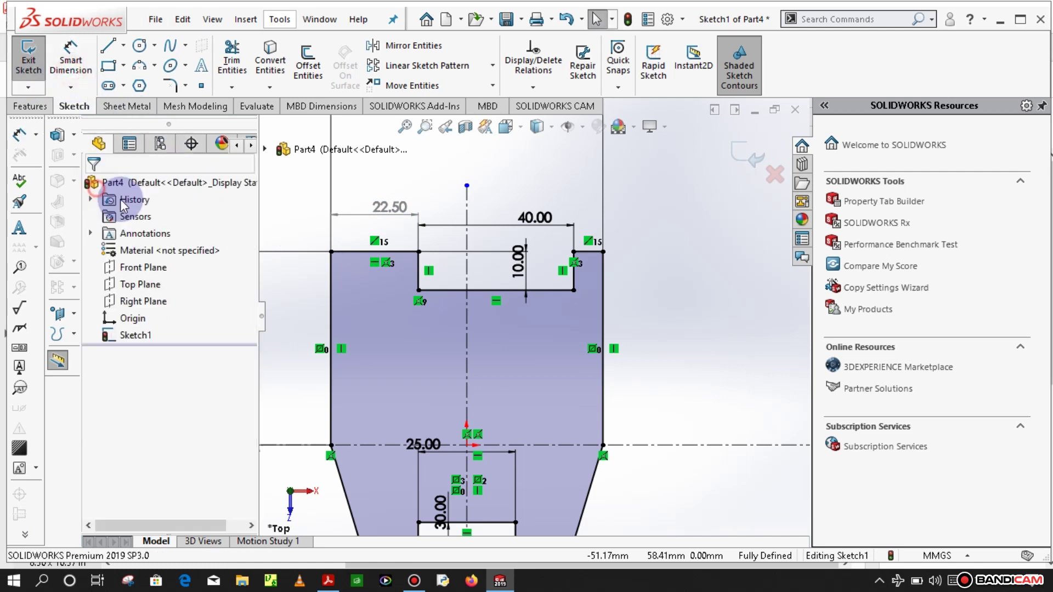
right_click(414, 304)
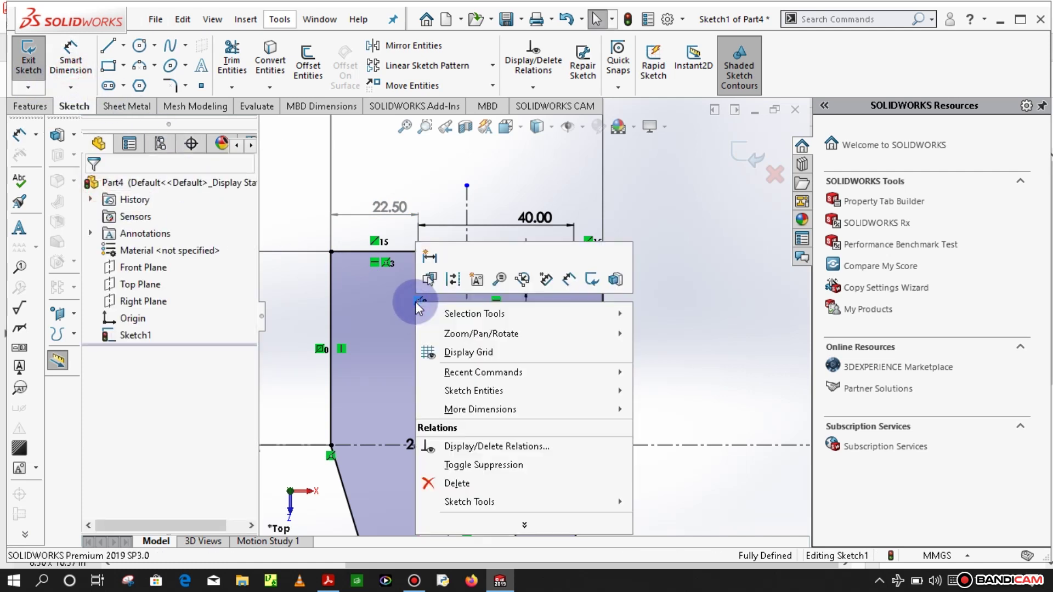
click(463, 484)
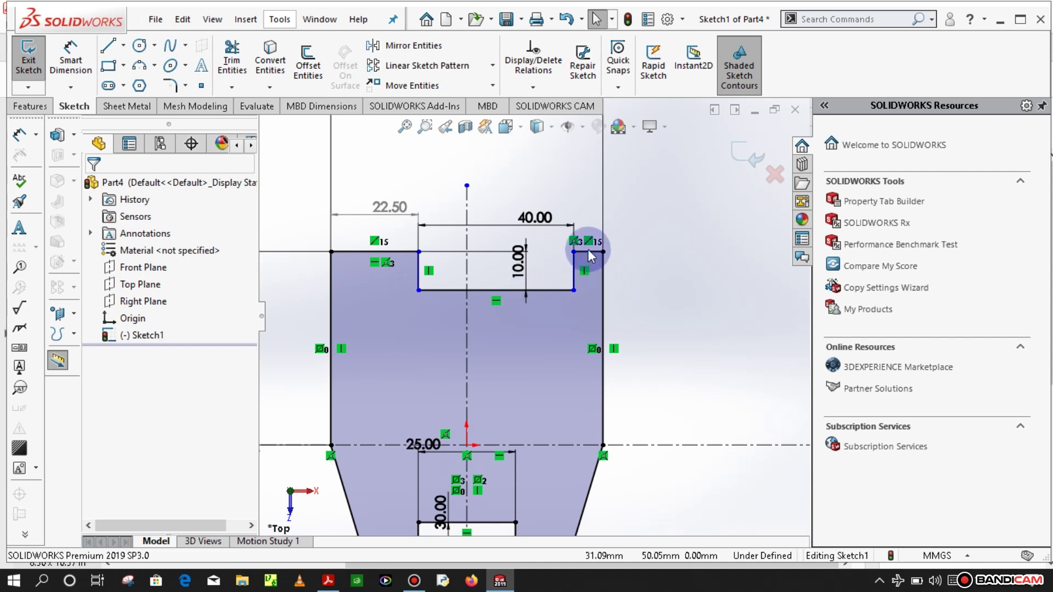
right_click(573, 241)
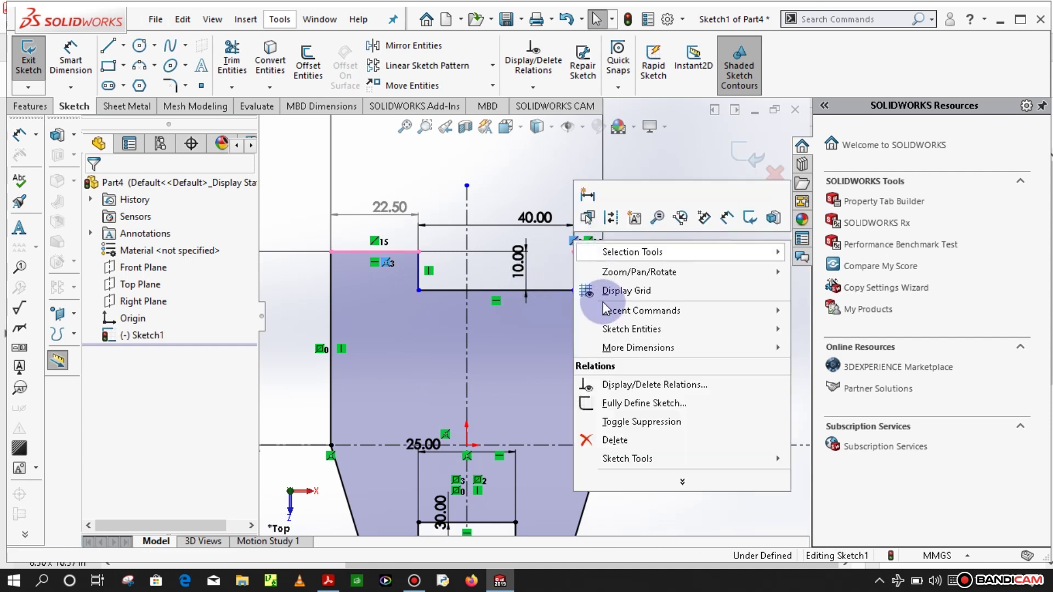
click(615, 440)
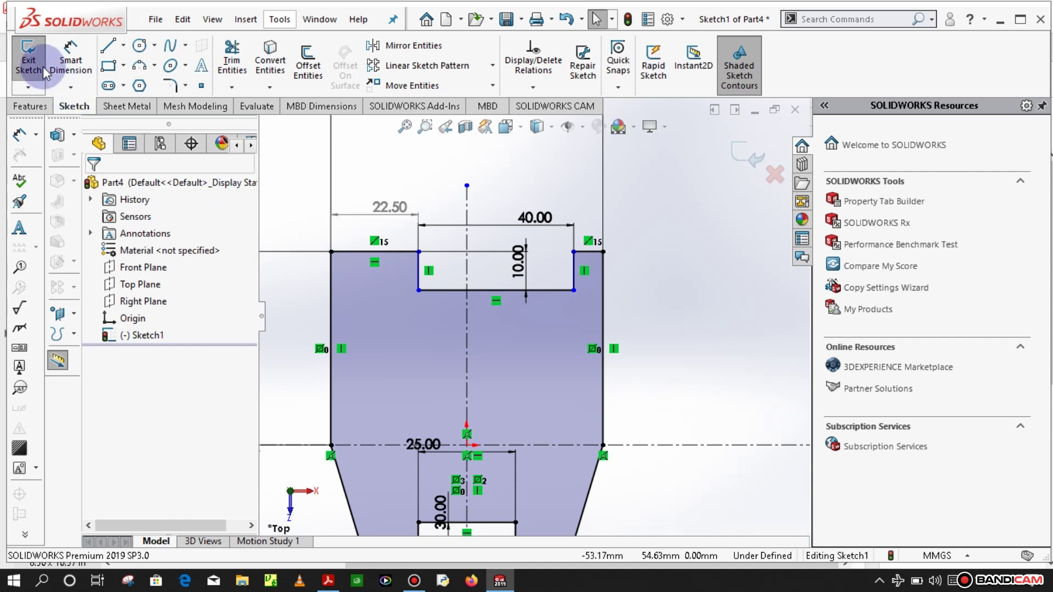
Dimension the notch 15 mm from the plate's left edge and exit the sketch
click(70, 60)
click(331, 296)
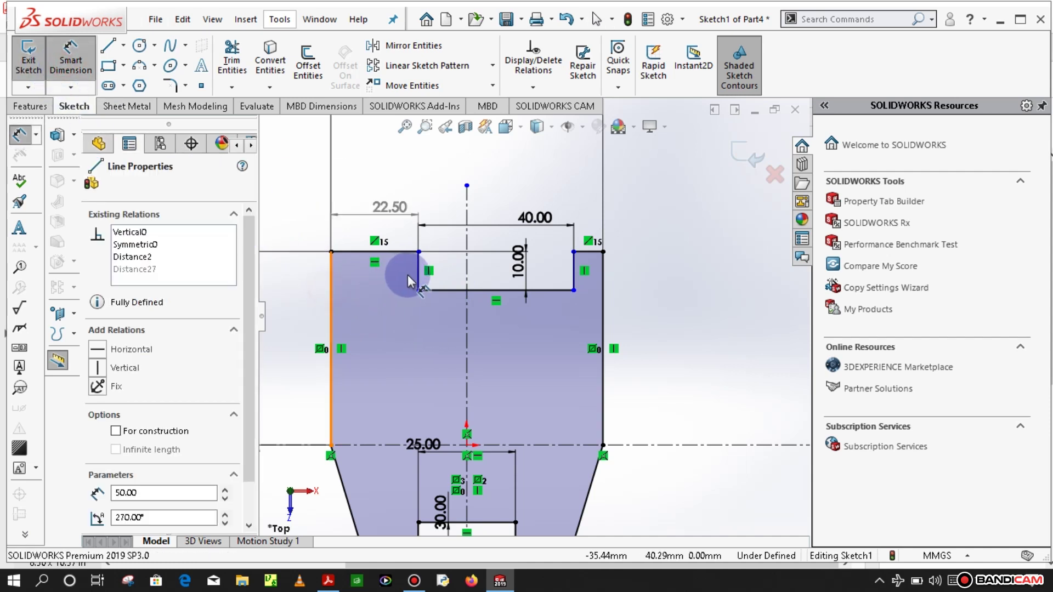
click(415, 272)
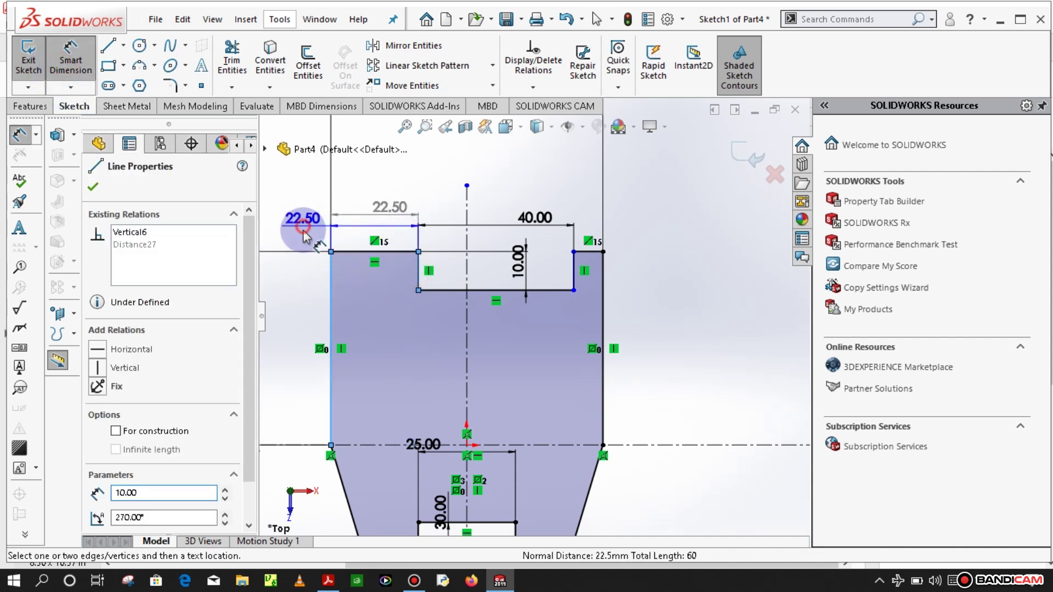
click(296, 225)
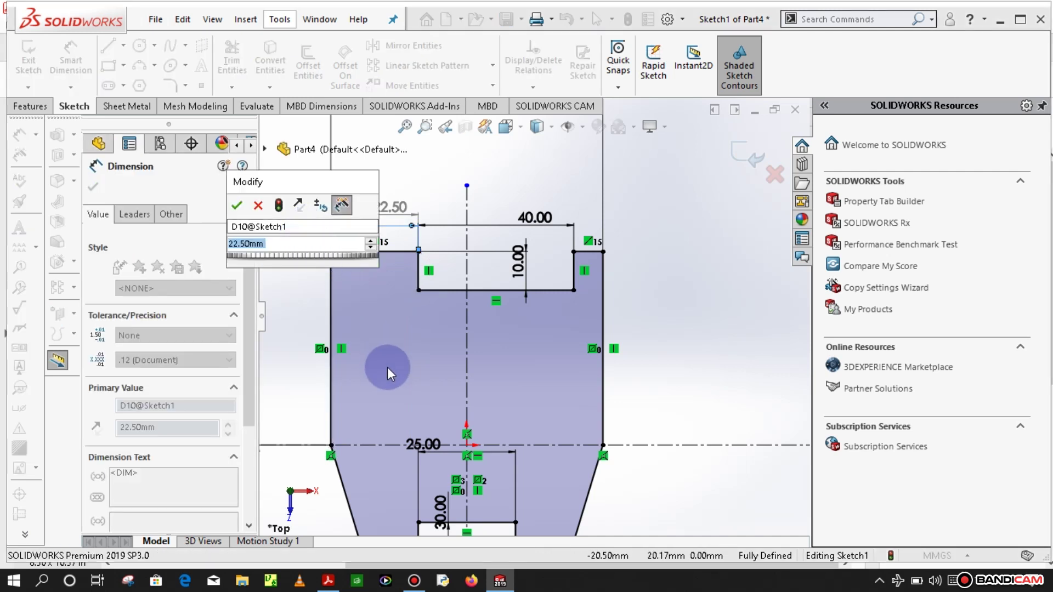
text(15)
key(Return)
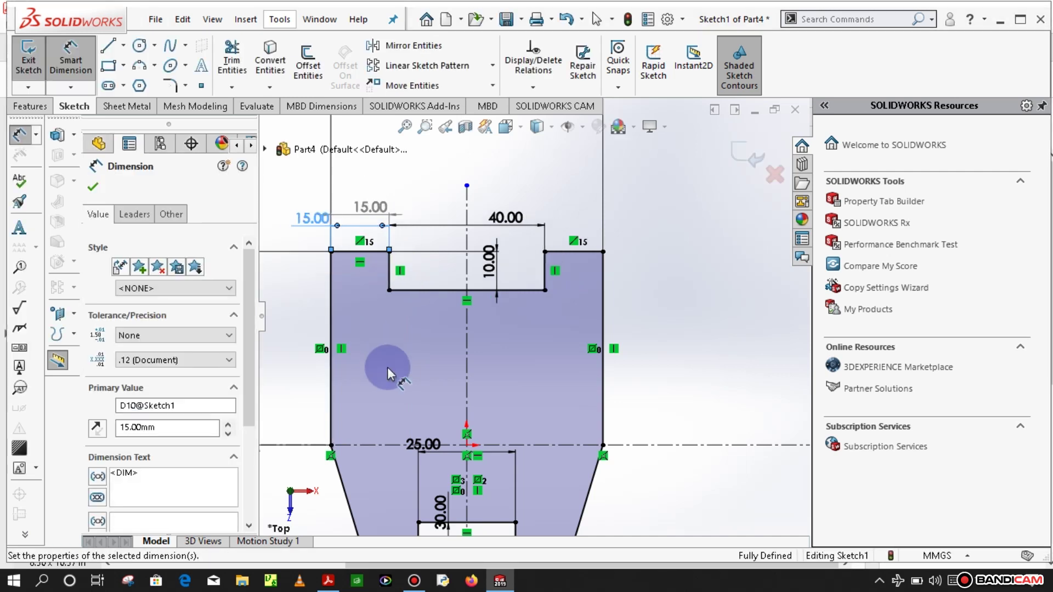
scroll(613, 360, up, 4)
scroll(575, 331, down, 2)
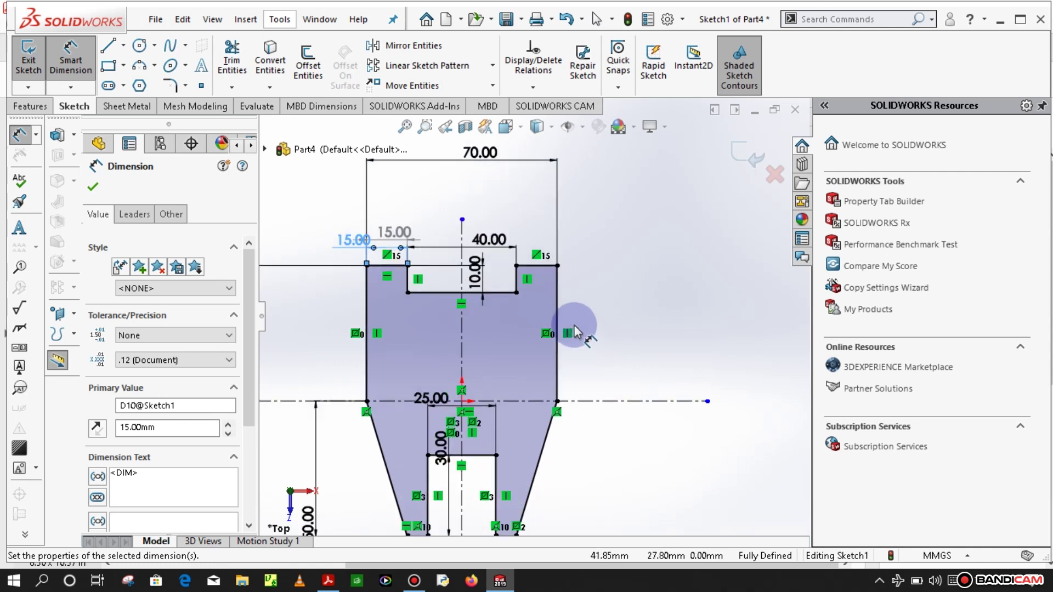
scroll(575, 330, down, 1)
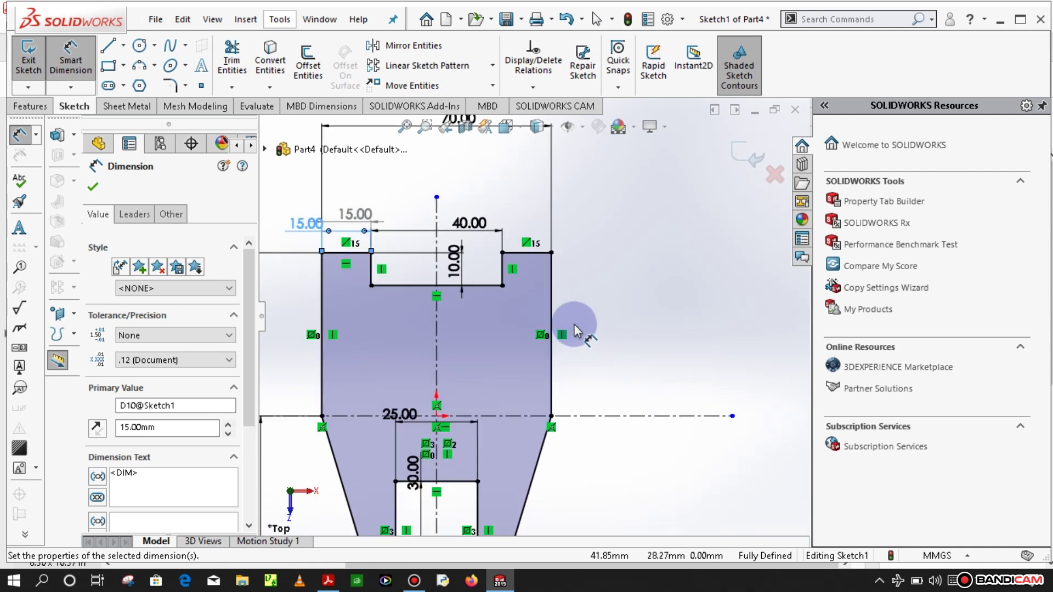
click(735, 157)
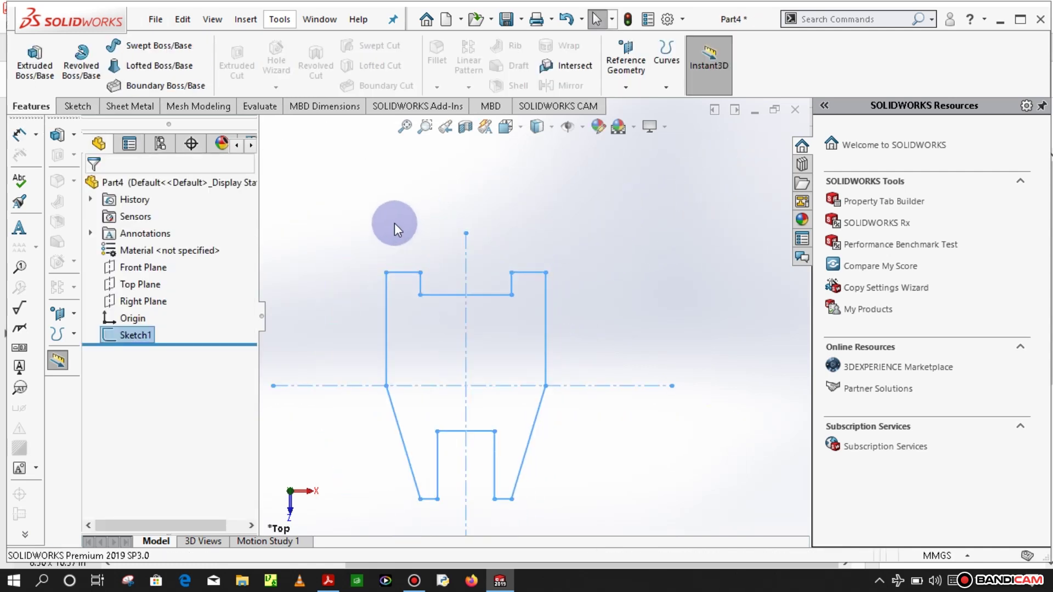
Extrude Sketch1 Blind to 20 mm as Boss-Extrude1, then select the plate's top face
key(z)
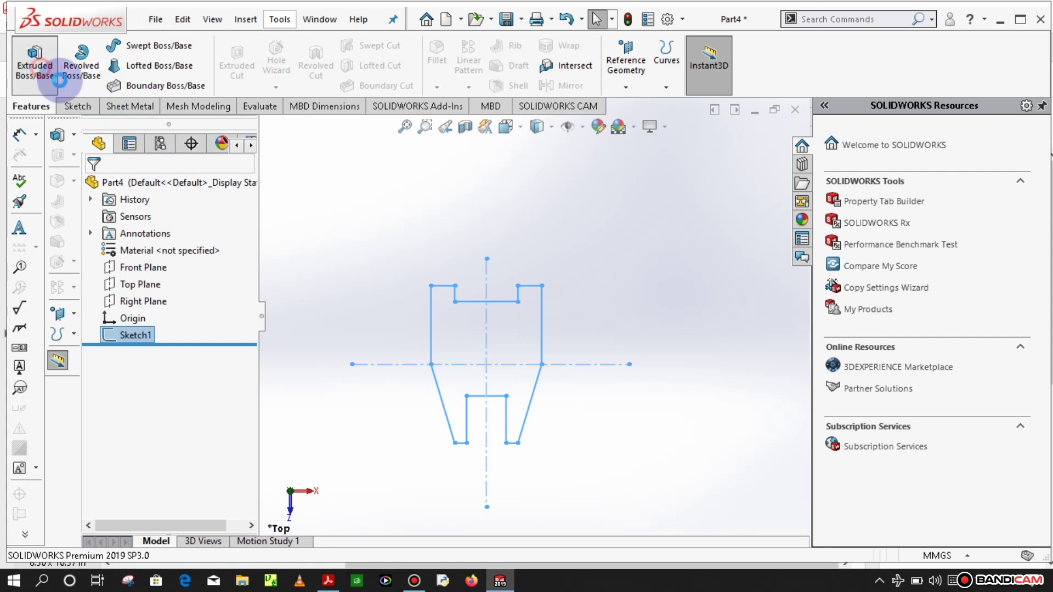
click(59, 81)
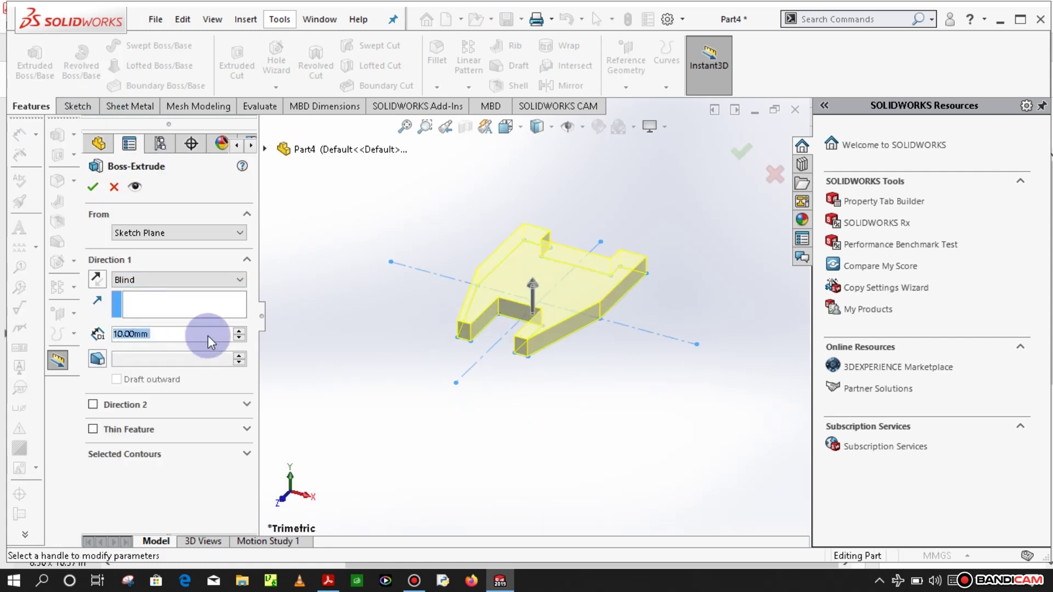
click(236, 332)
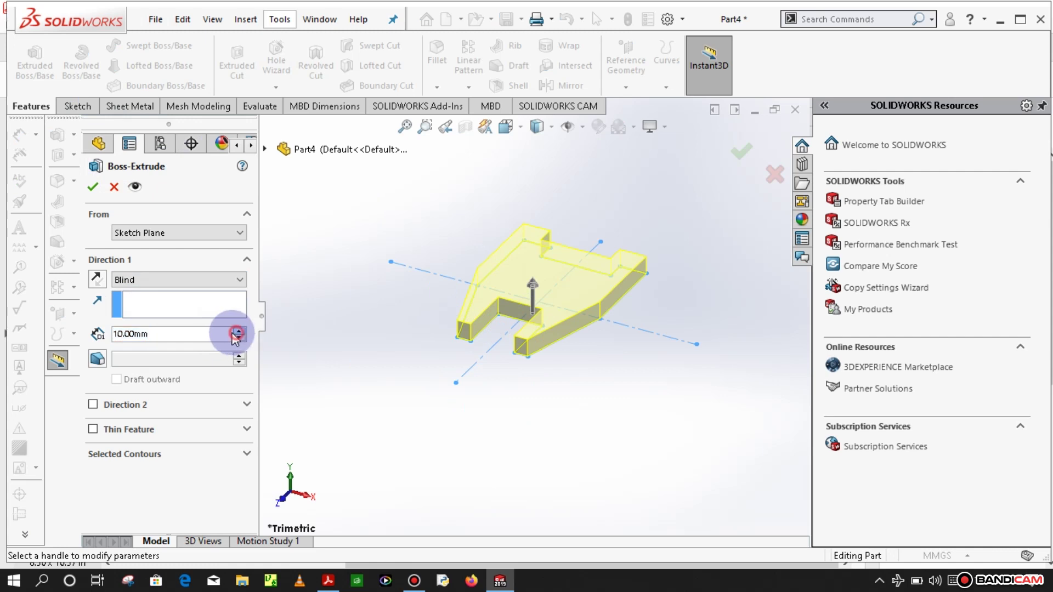
click(92, 187)
click(626, 450)
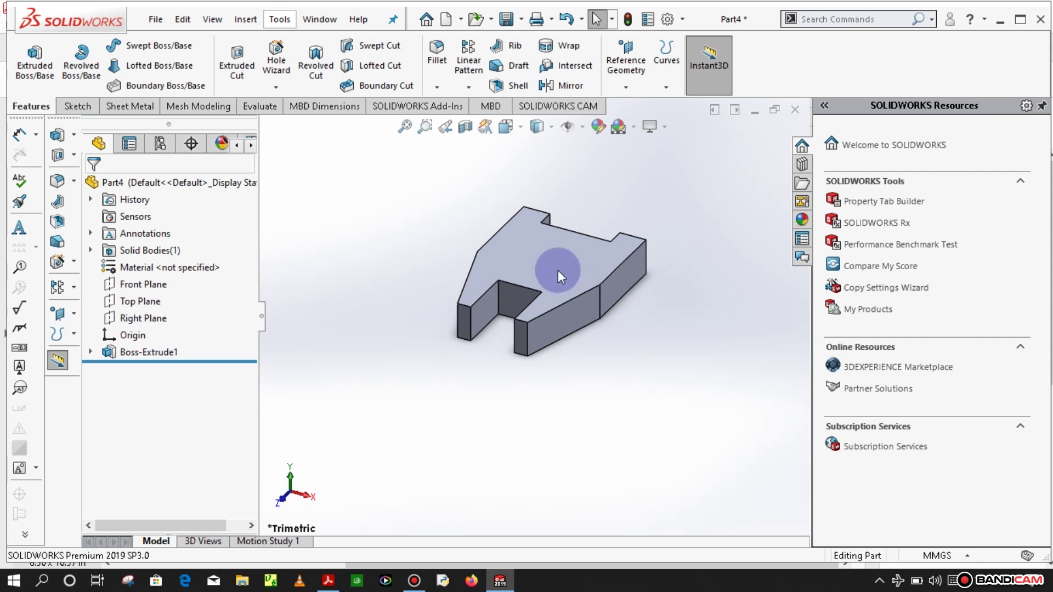
click(578, 249)
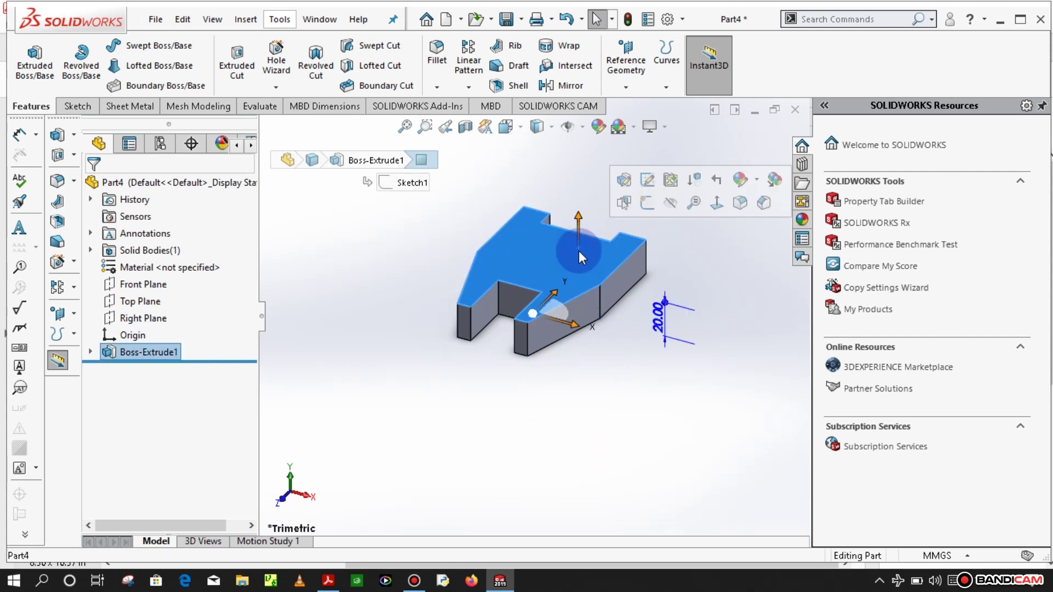
Sketch on the top face and draw a corner rectangle across the plate's full width
click(641, 210)
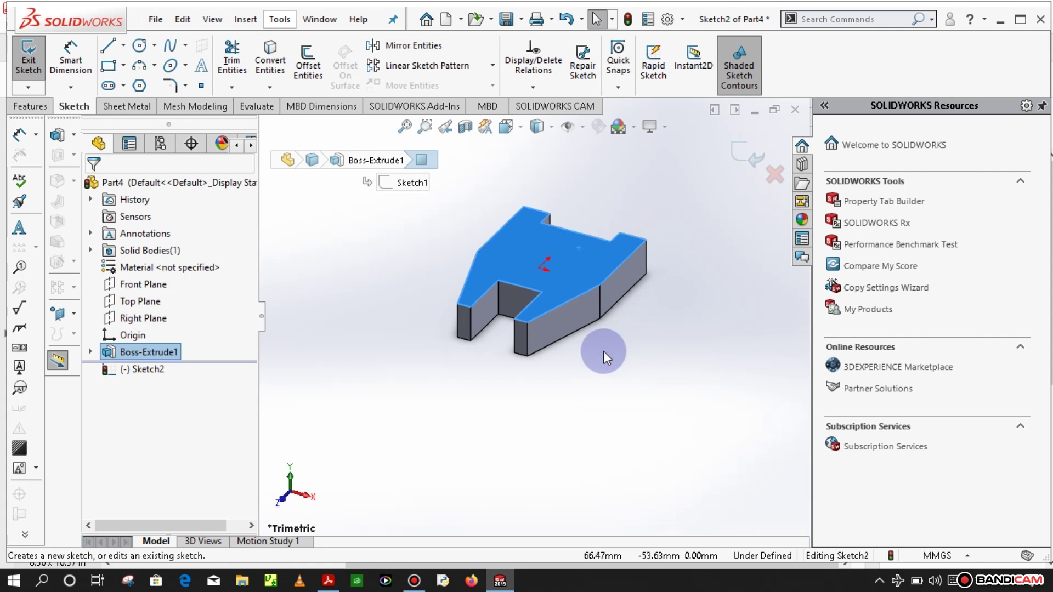
click(110, 70)
click(506, 219)
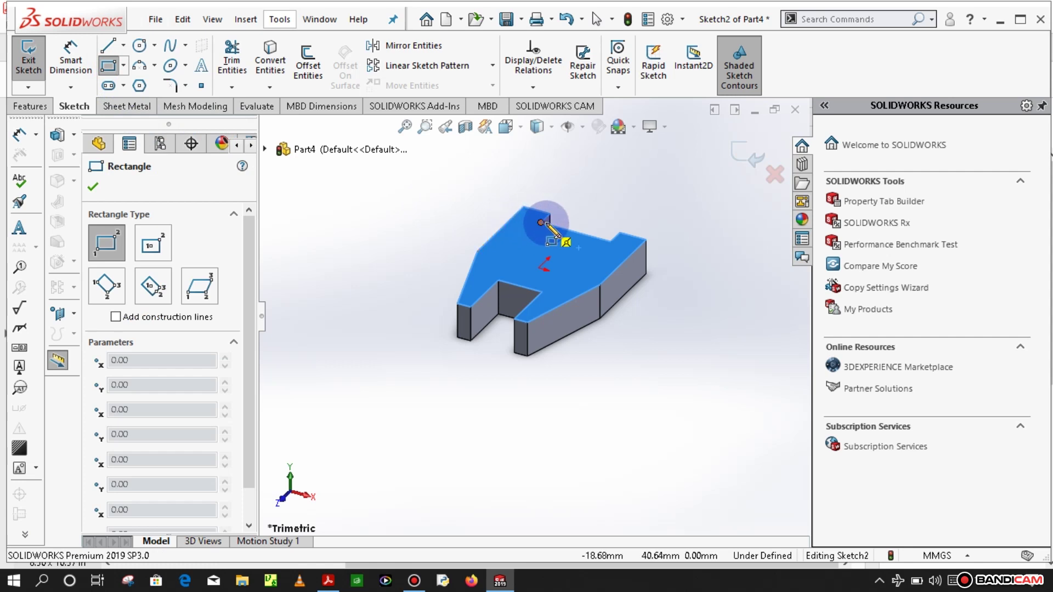
click(514, 215)
drag(514, 215, 610, 273)
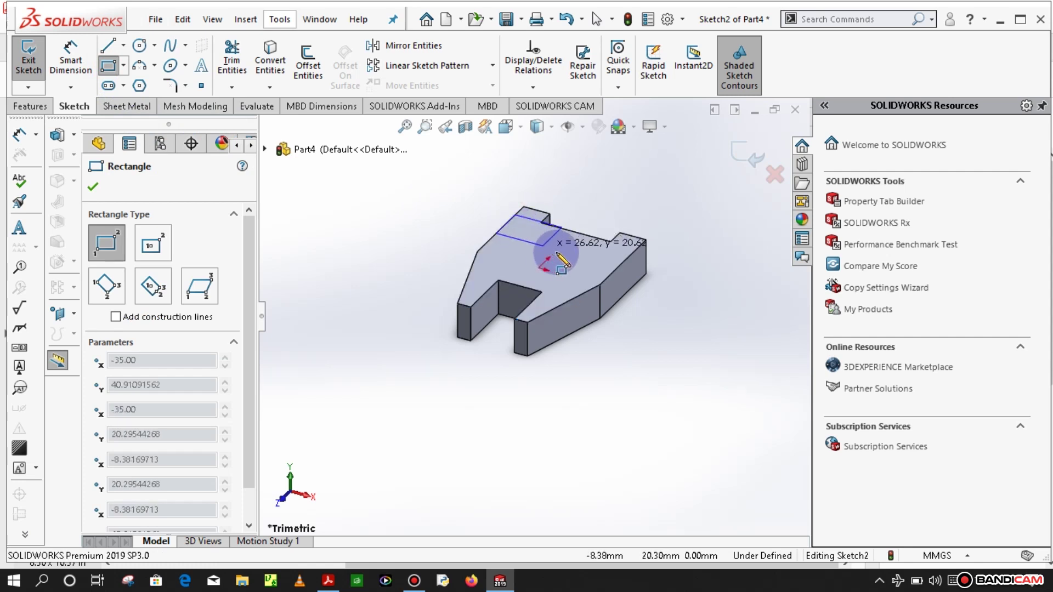
click(610, 273)
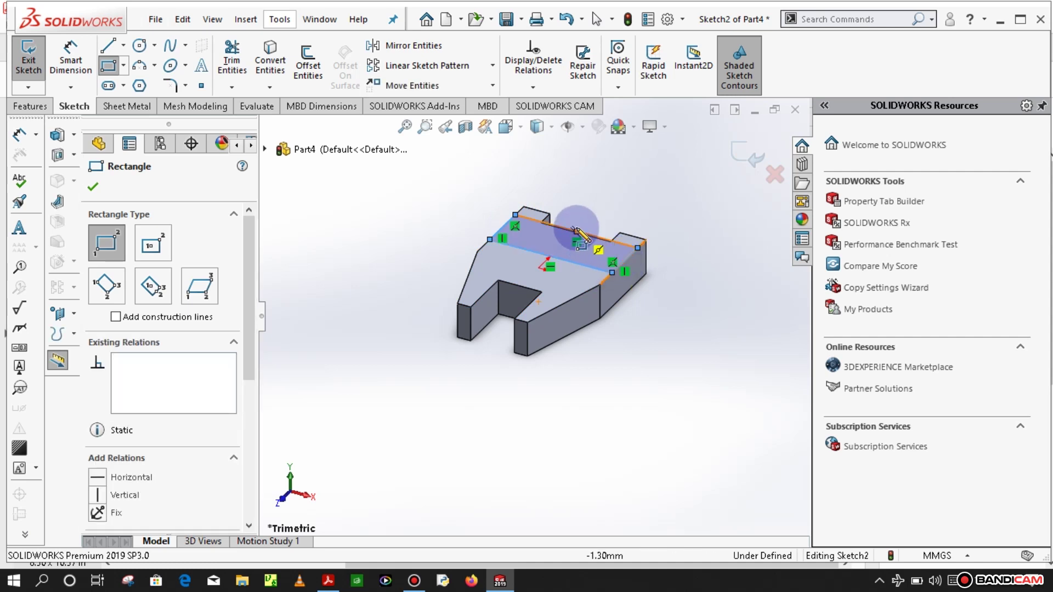
scroll(575, 236, down, 3)
click(99, 64)
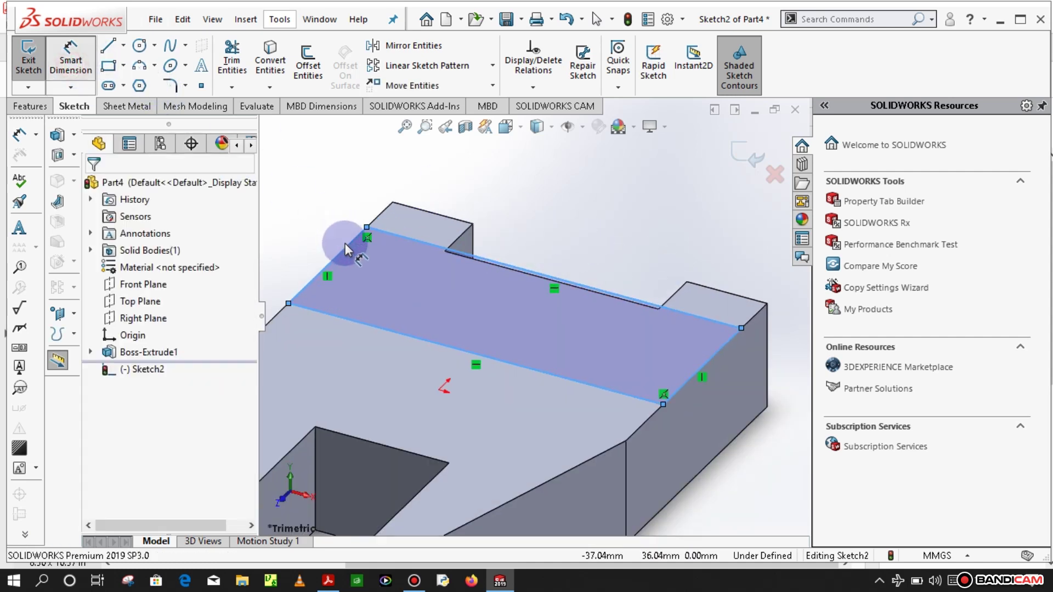
Dimension the rectangle's short side to 20 mm
click(343, 245)
click(312, 239)
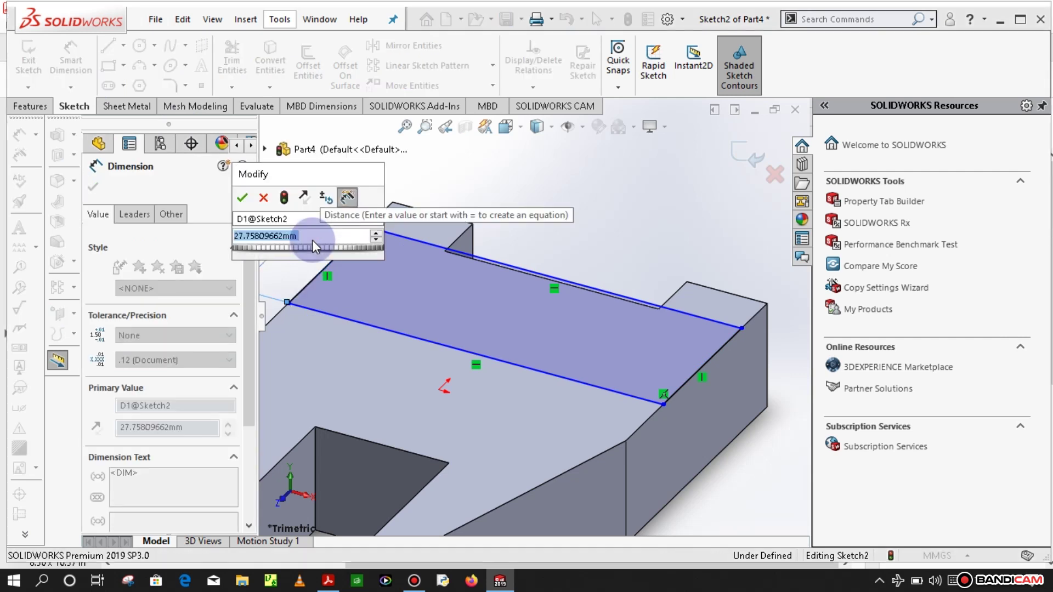
text(20)
key(Return)
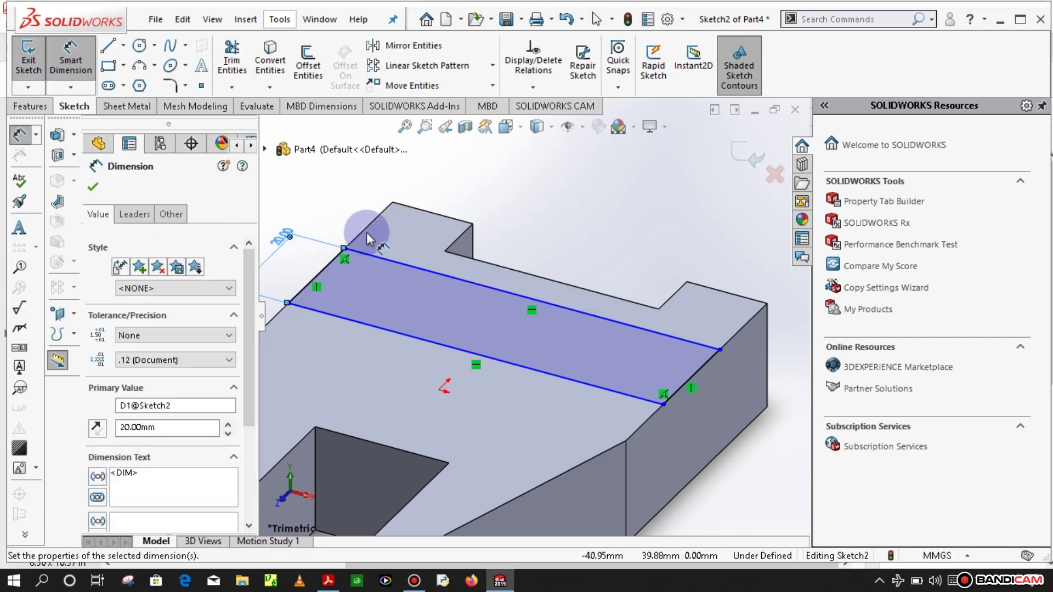
scroll(623, 344, up, 2)
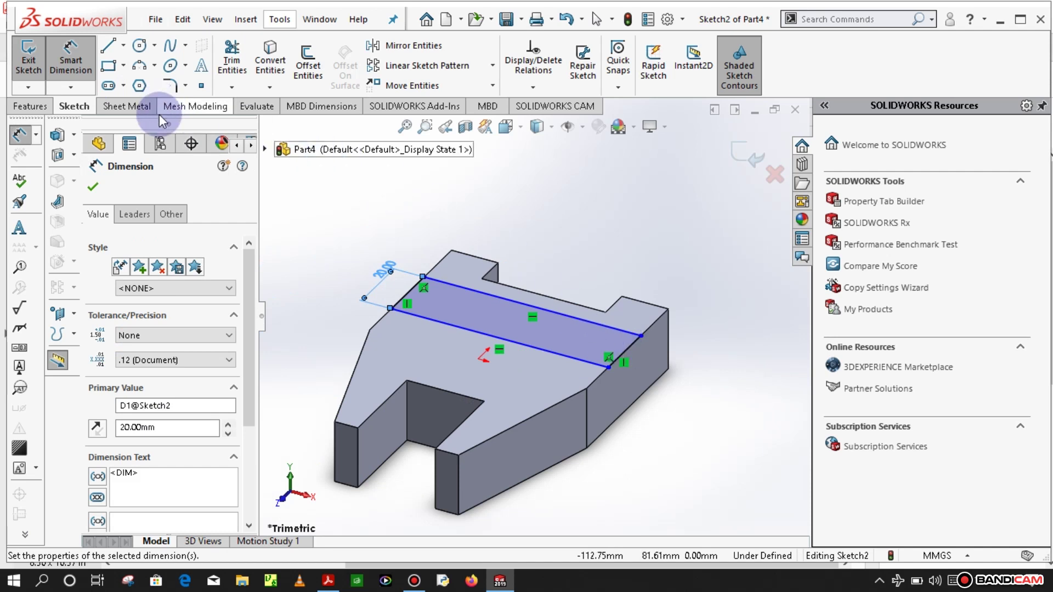
Make the rectangle's sketch line collinear with the part's top edge
click(70, 63)
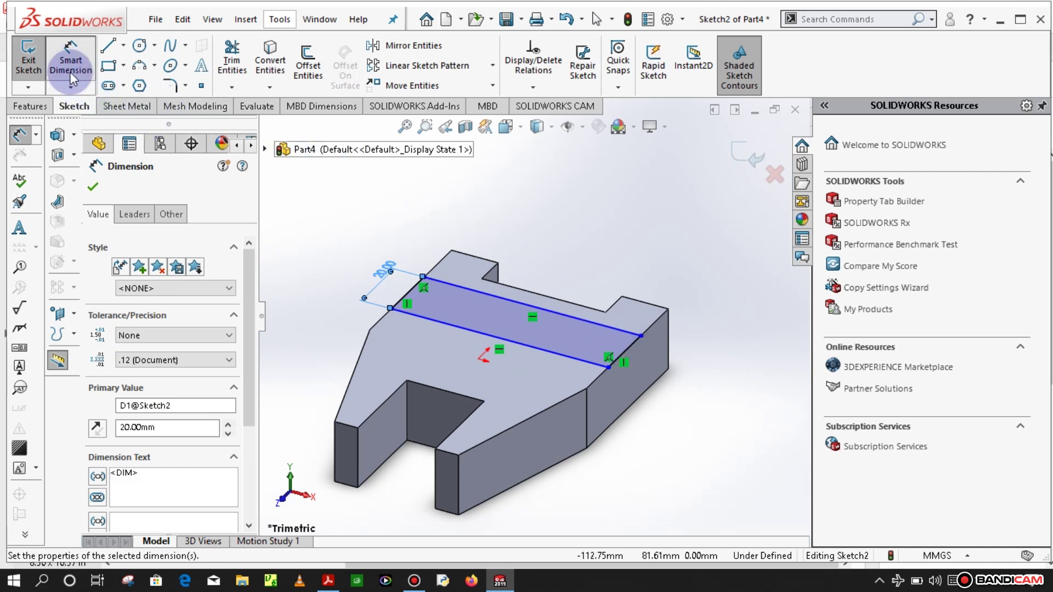
click(542, 248)
click(532, 311)
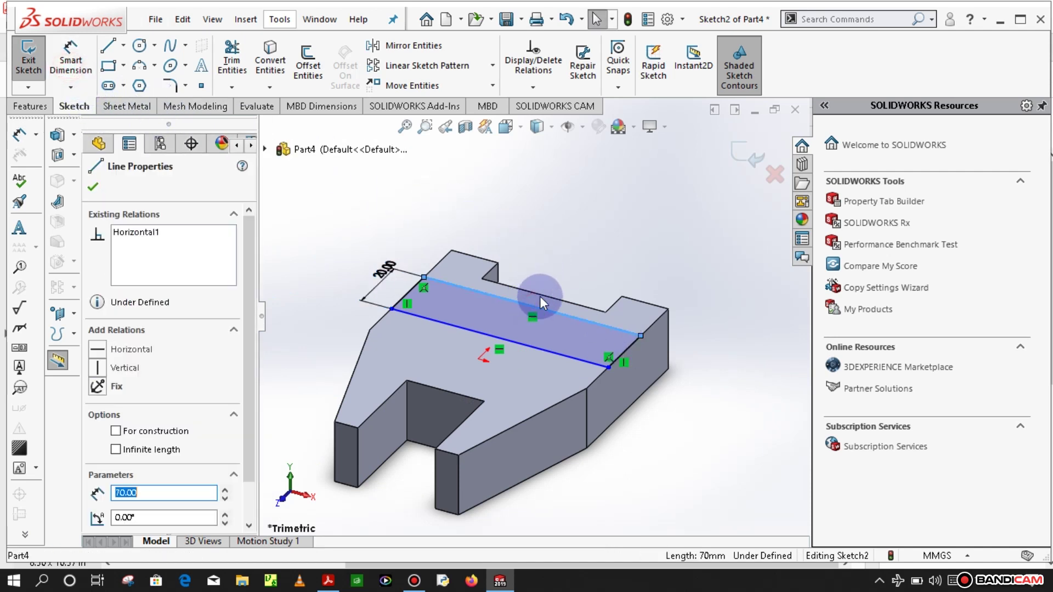
ctrl+click(543, 294)
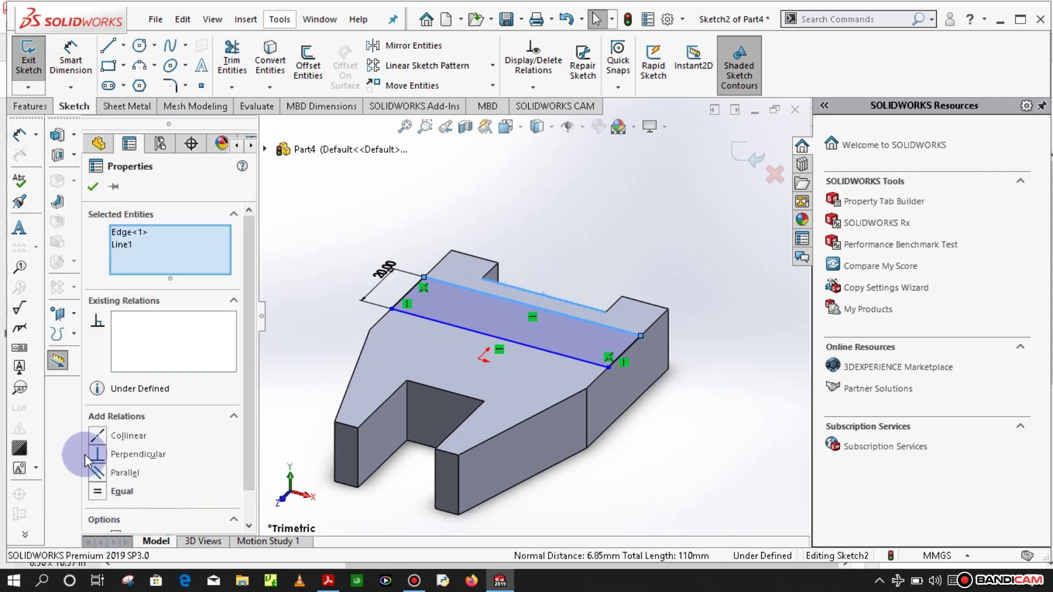
click(98, 436)
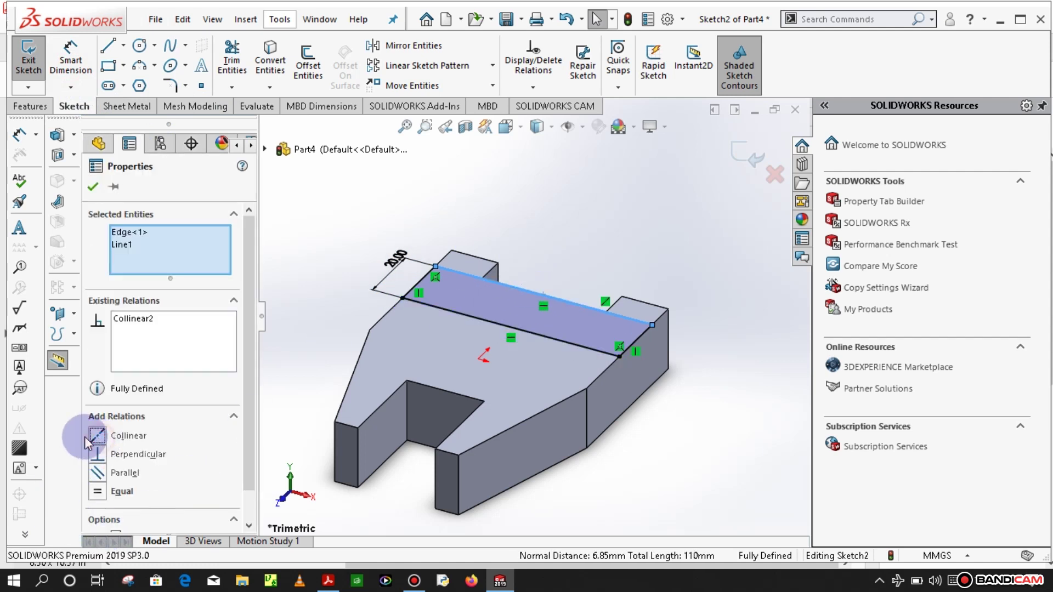
click(92, 187)
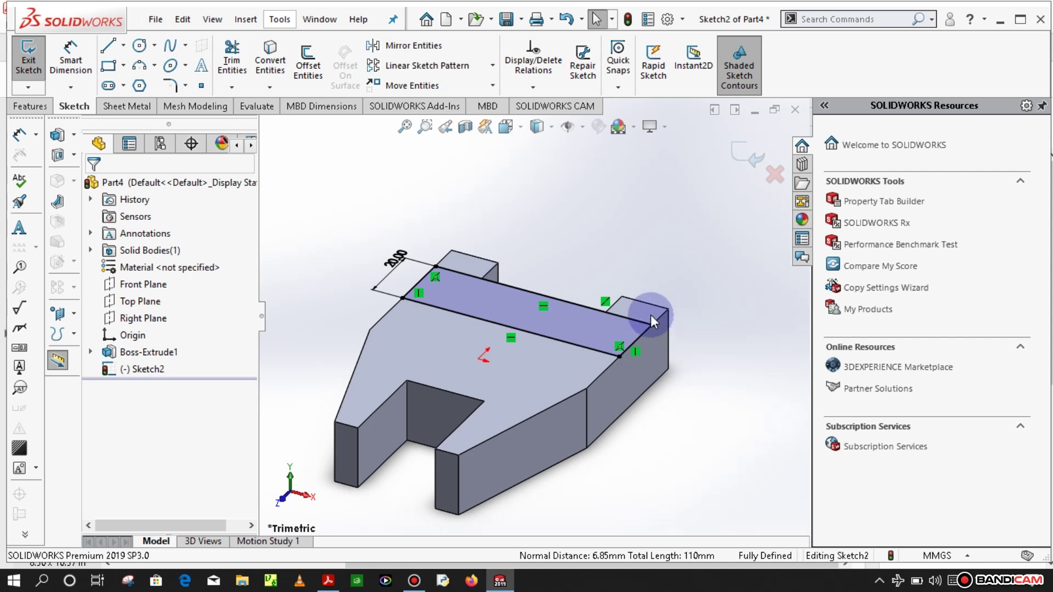
Convert the top face's outer edges, including the raised block's edges, into sketch lines
click(619, 303)
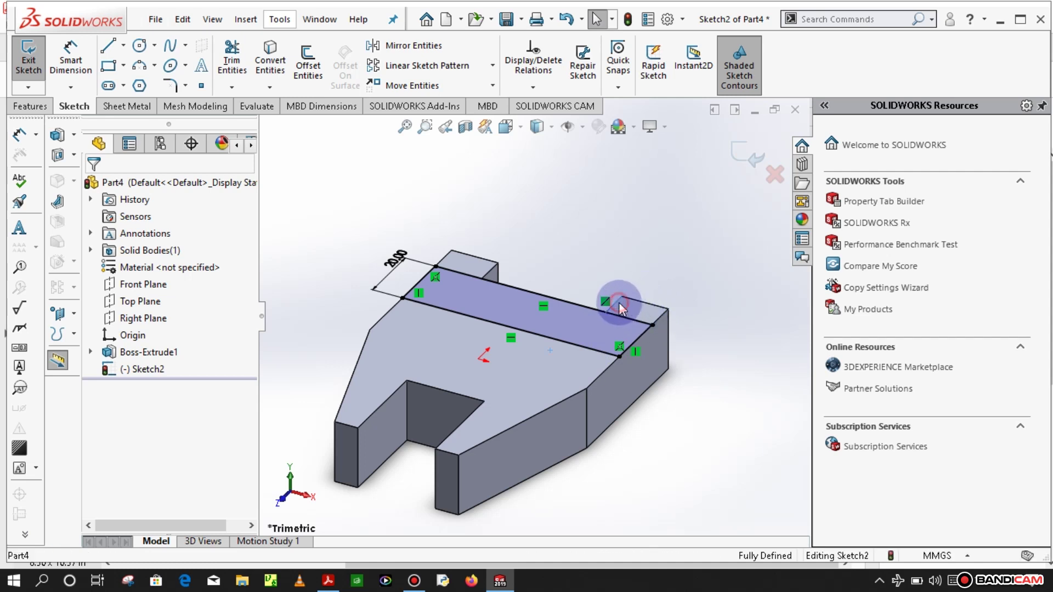
click(666, 311)
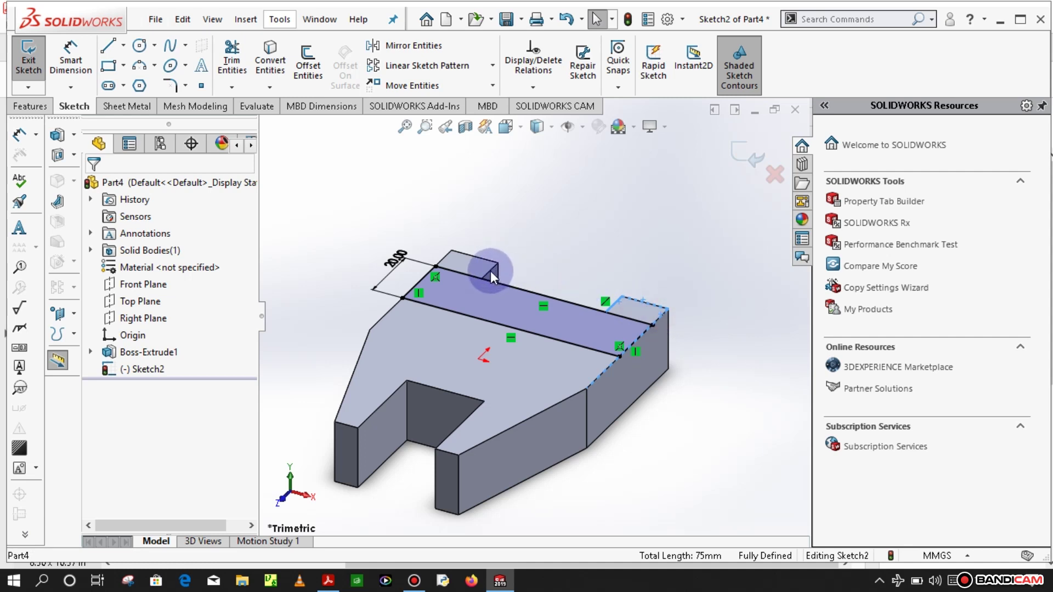
click(491, 271)
click(446, 258)
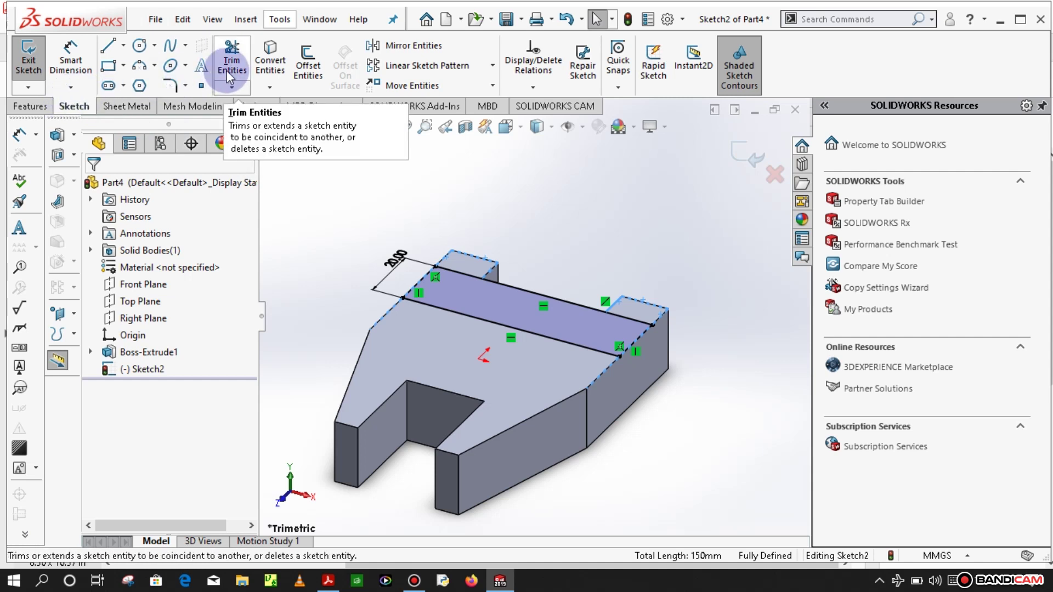
click(269, 58)
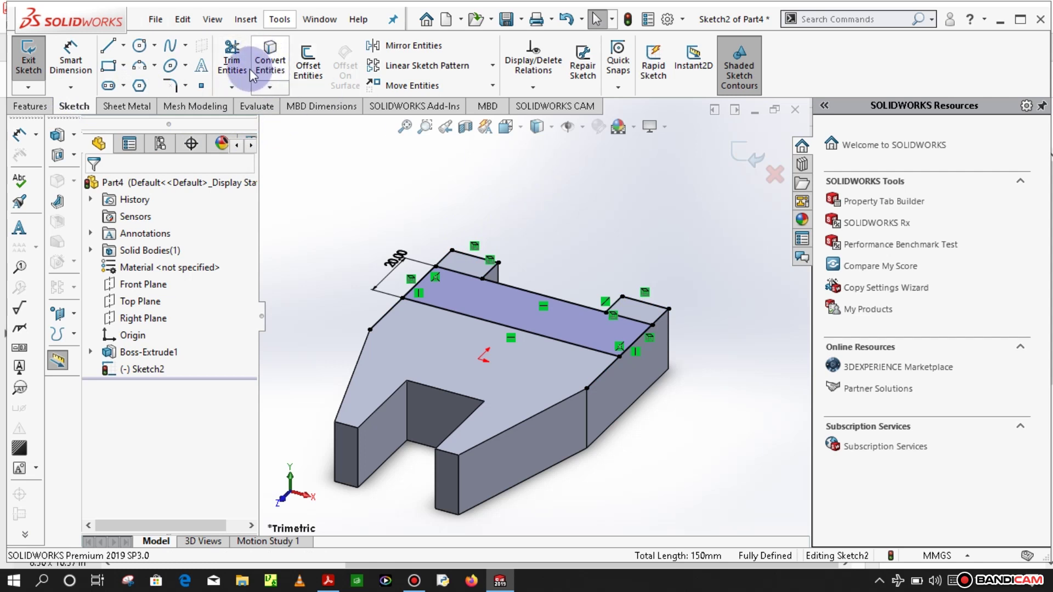
Power-trim the short segments at the left corner, right side, and step, then extend the 20 mm line
click(232, 60)
mouse_move(374, 298)
mouse_down()
mouse_move(520, 364)
mouse_move(629, 363)
mouse_up()
drag(626, 311, 627, 328)
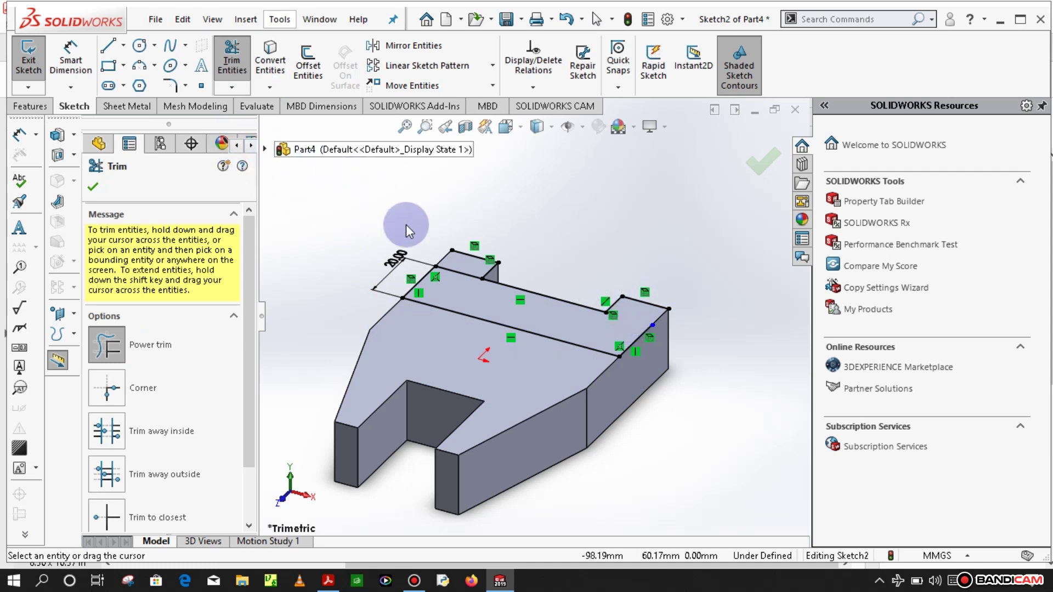
drag(462, 274, 458, 290)
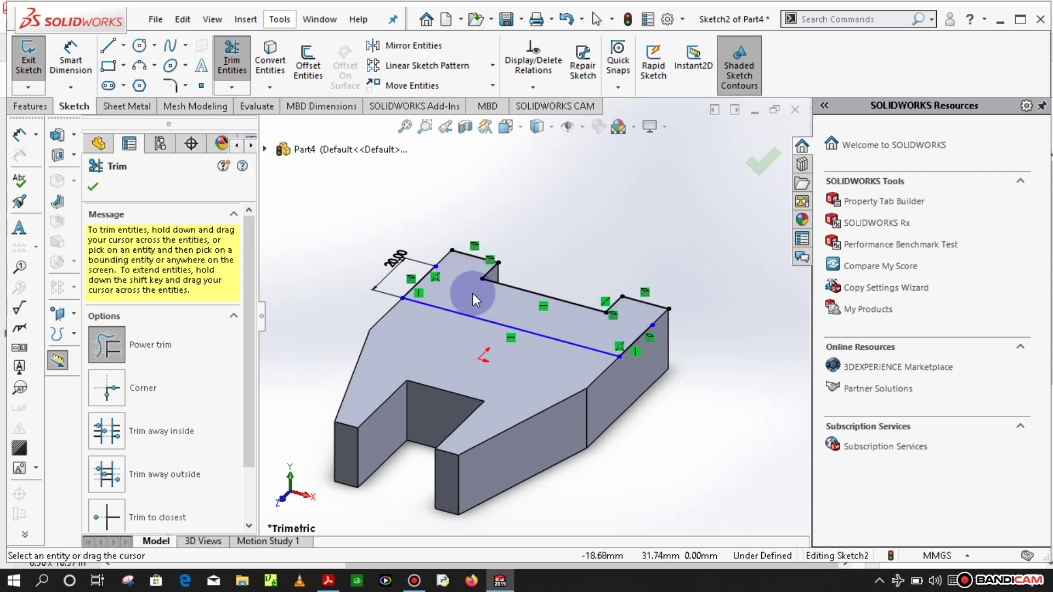
click(421, 280)
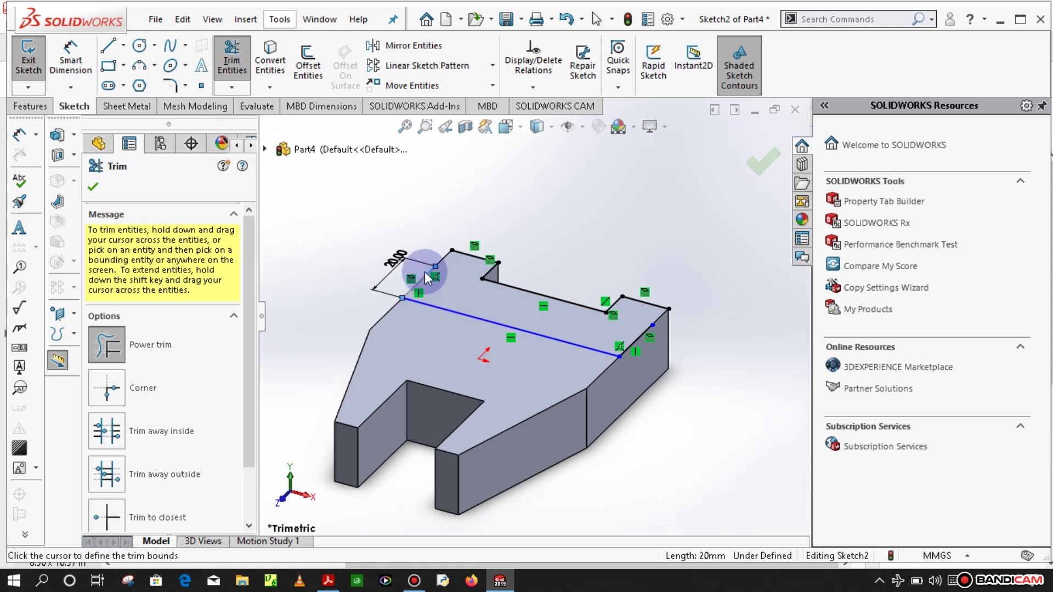
click(552, 223)
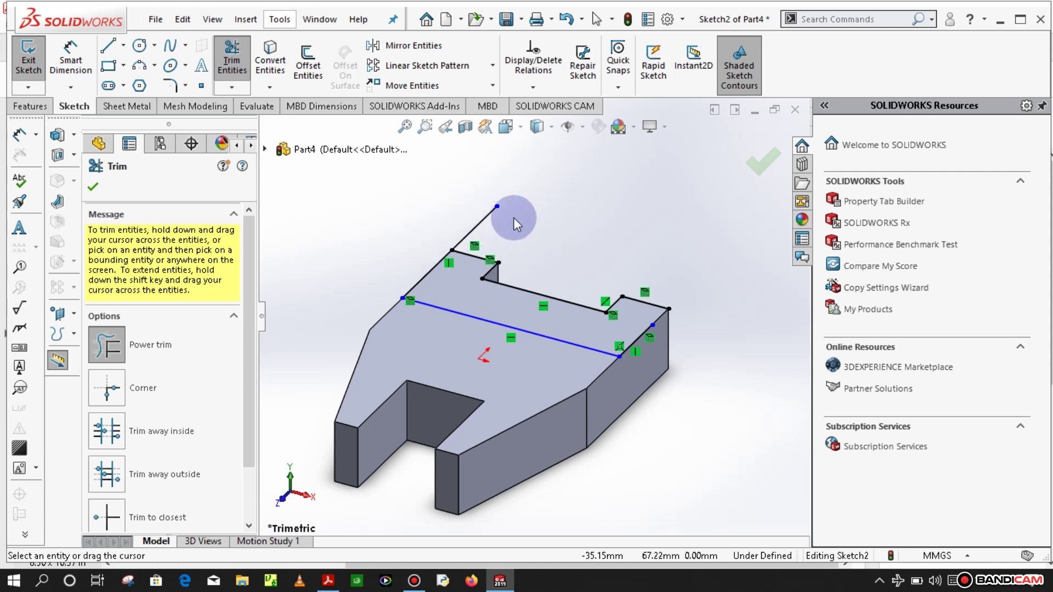
Trim away the stray diagonal line and try extending the right line end
click(230, 58)
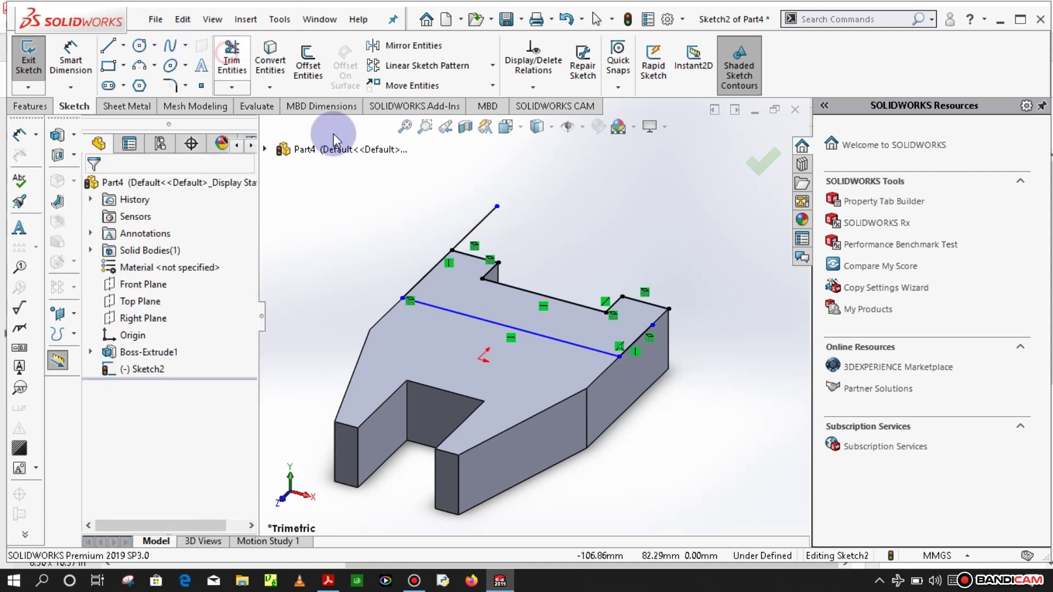
drag(507, 248, 530, 265)
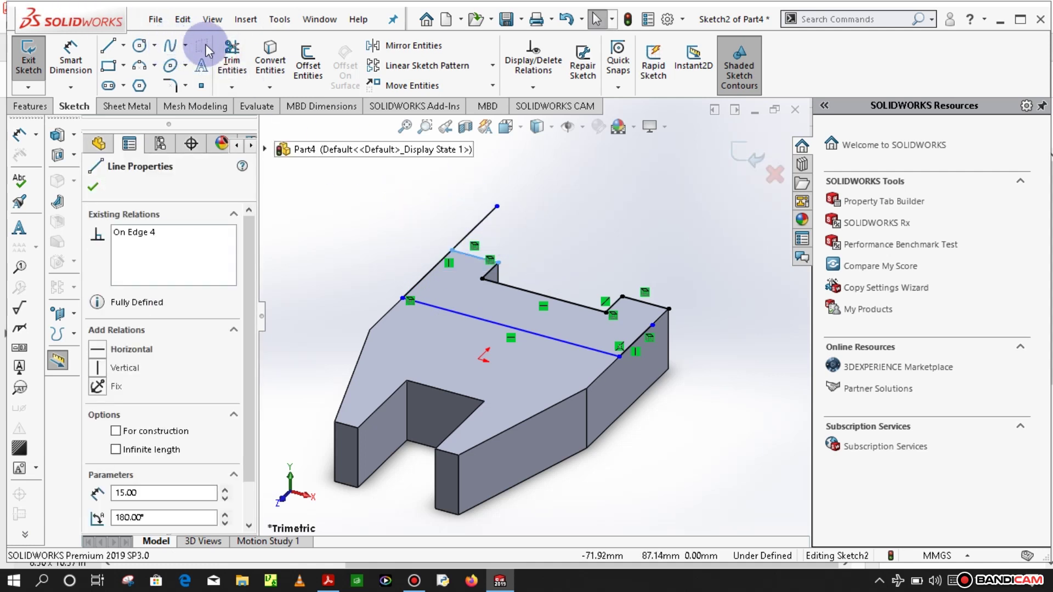
click(239, 73)
drag(460, 218, 509, 238)
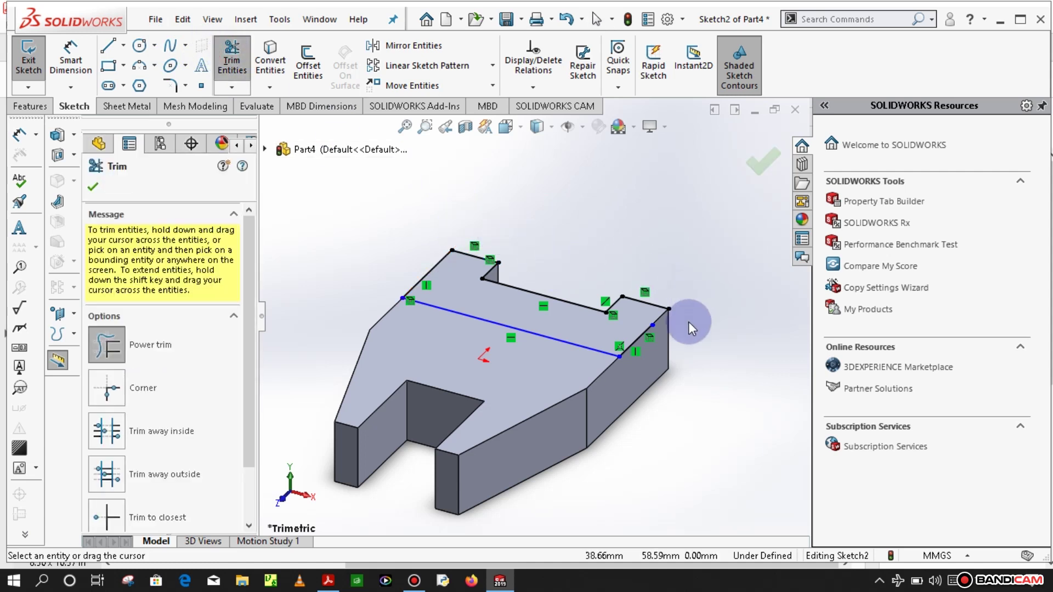
click(640, 338)
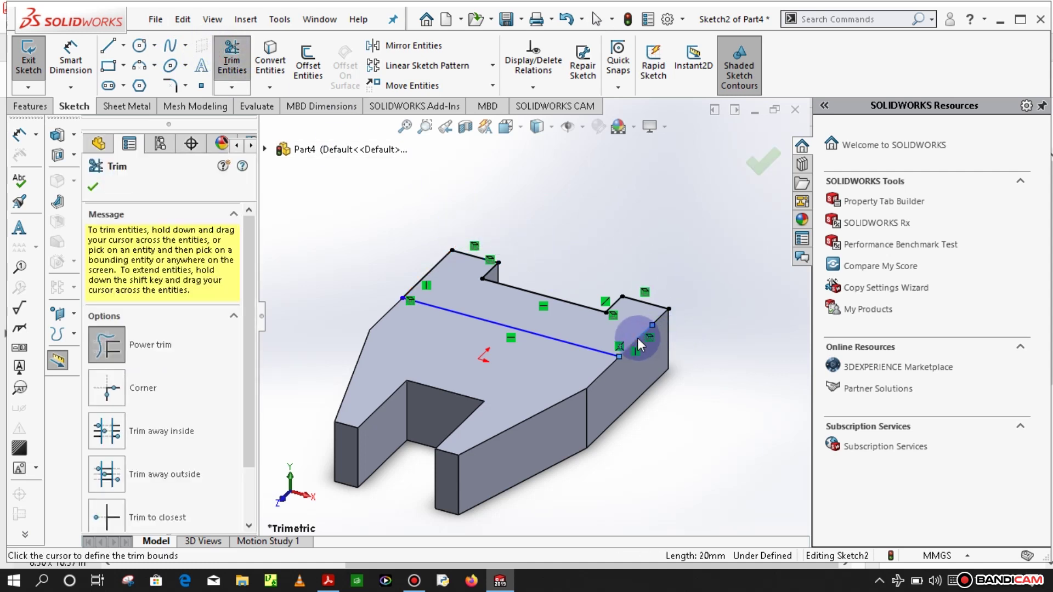
click(710, 348)
click(634, 341)
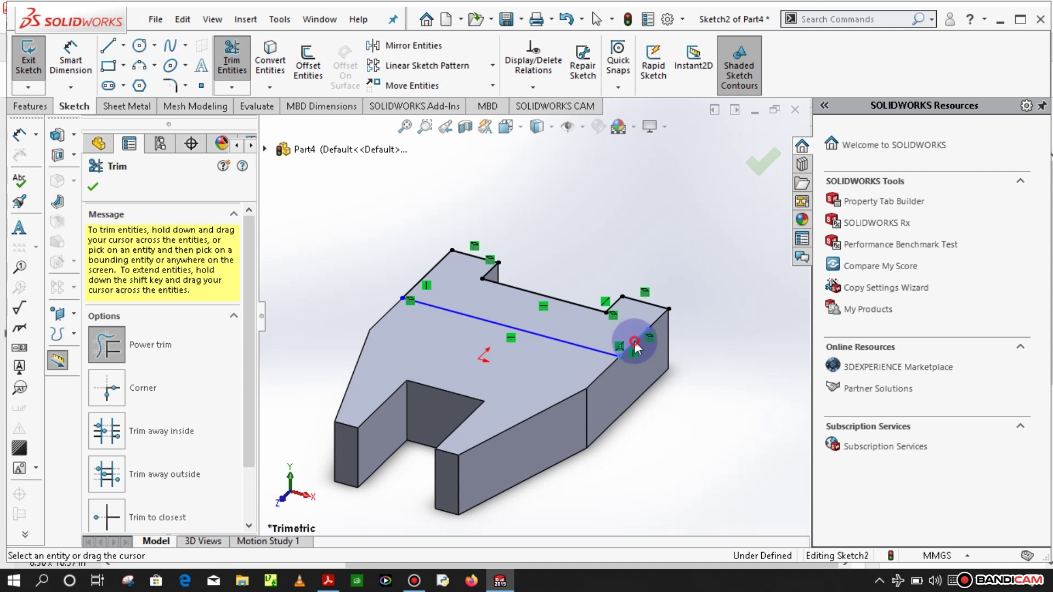
click(652, 328)
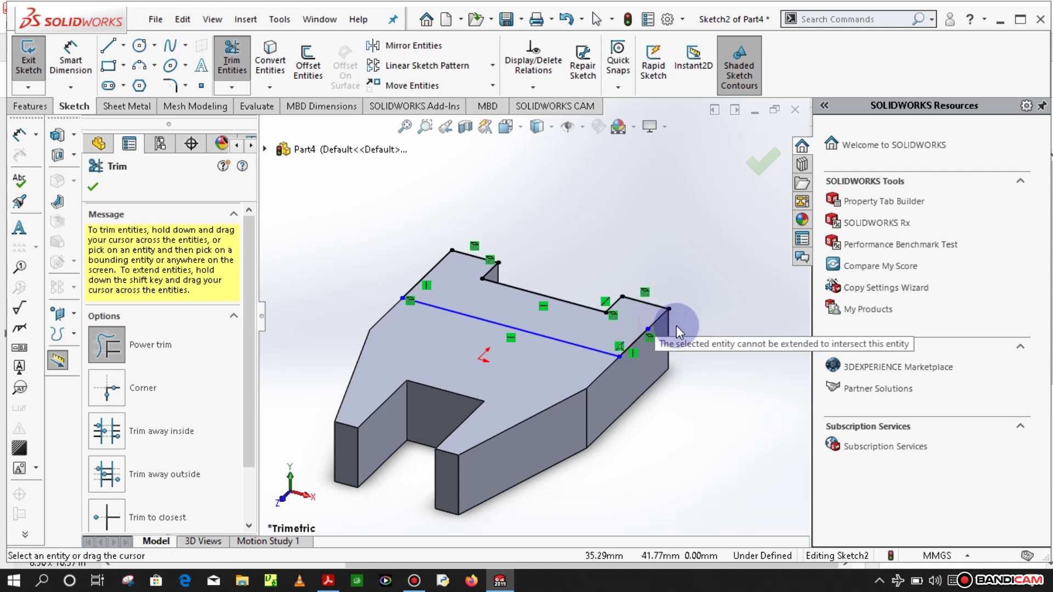
click(640, 338)
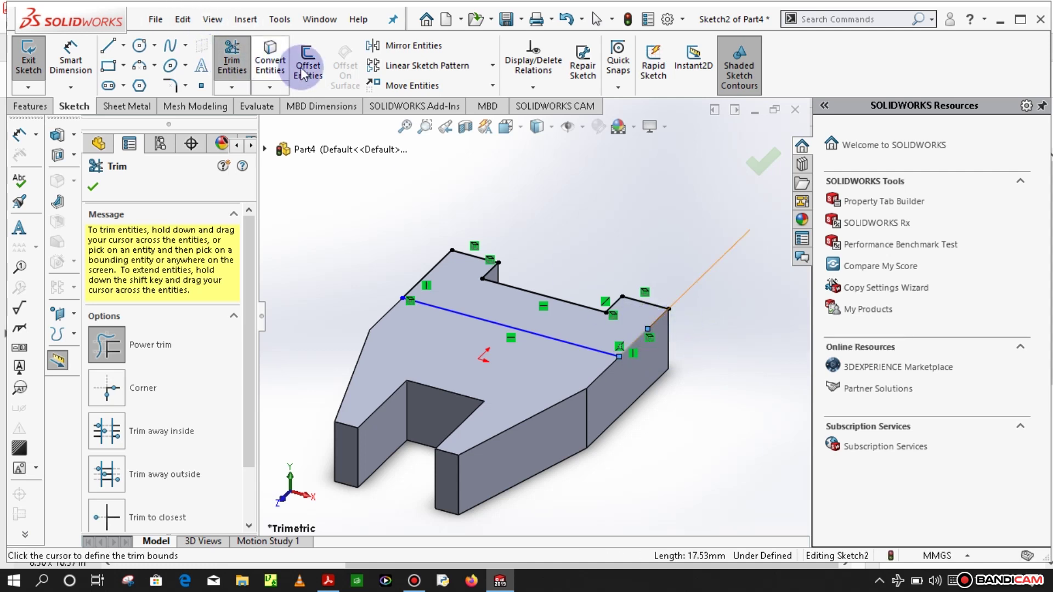
Draw a short closing line down from the rear strip's right corner
click(108, 45)
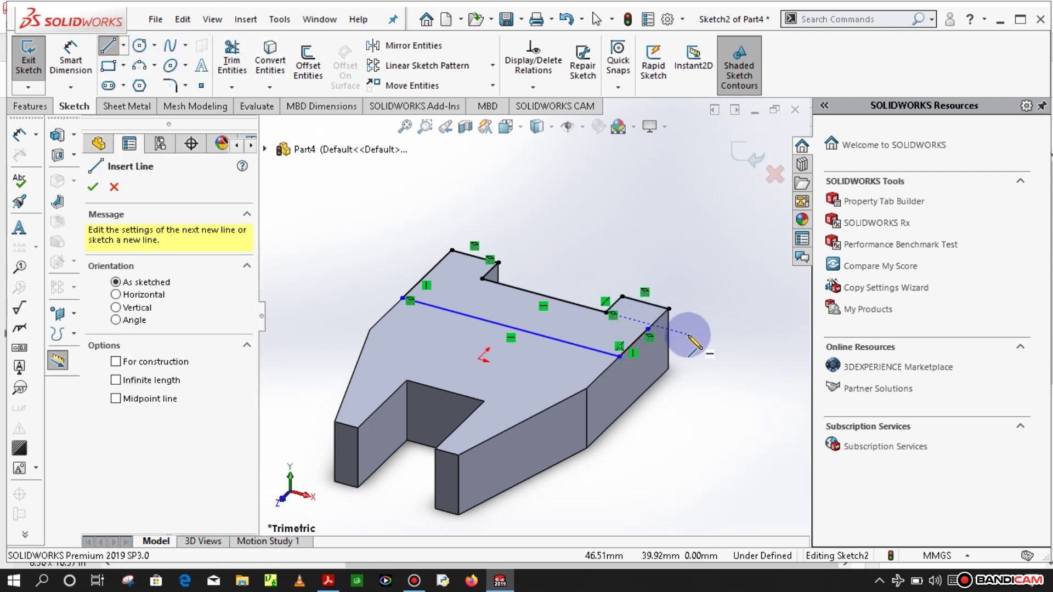
key(Escape)
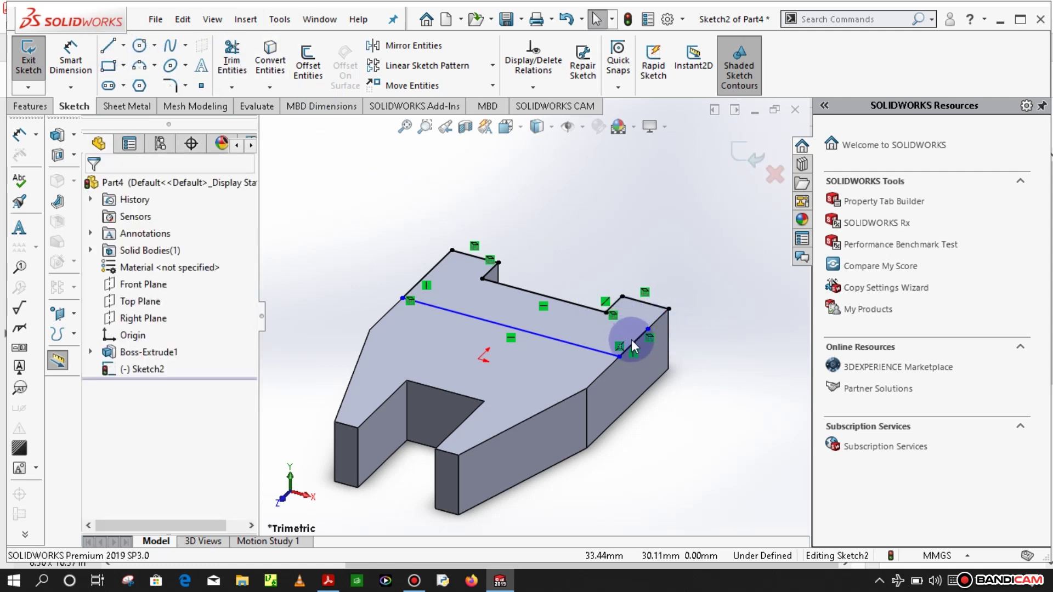
click(634, 340)
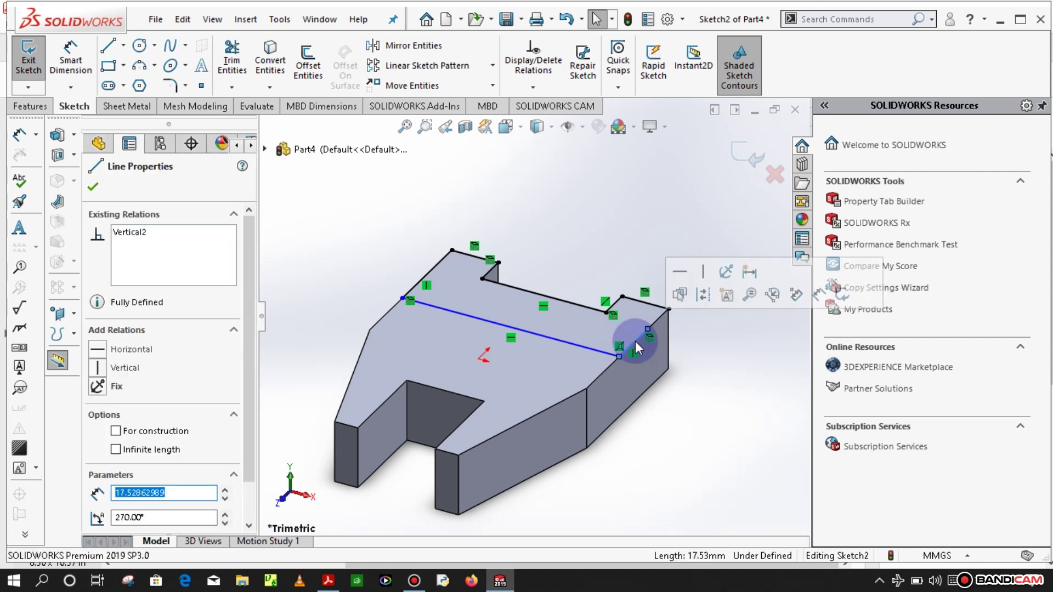
key(Escape)
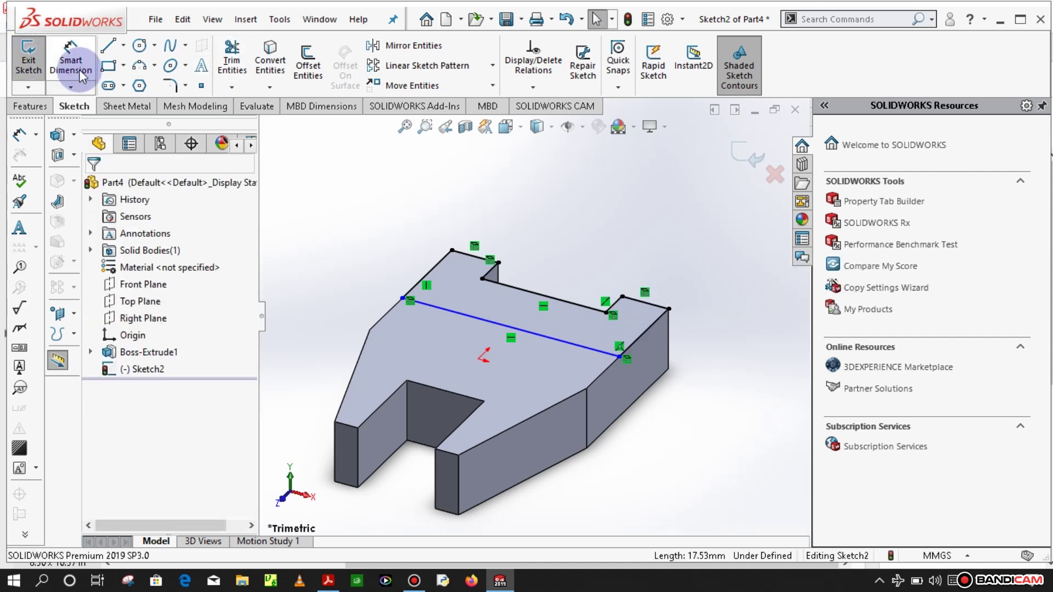
click(102, 55)
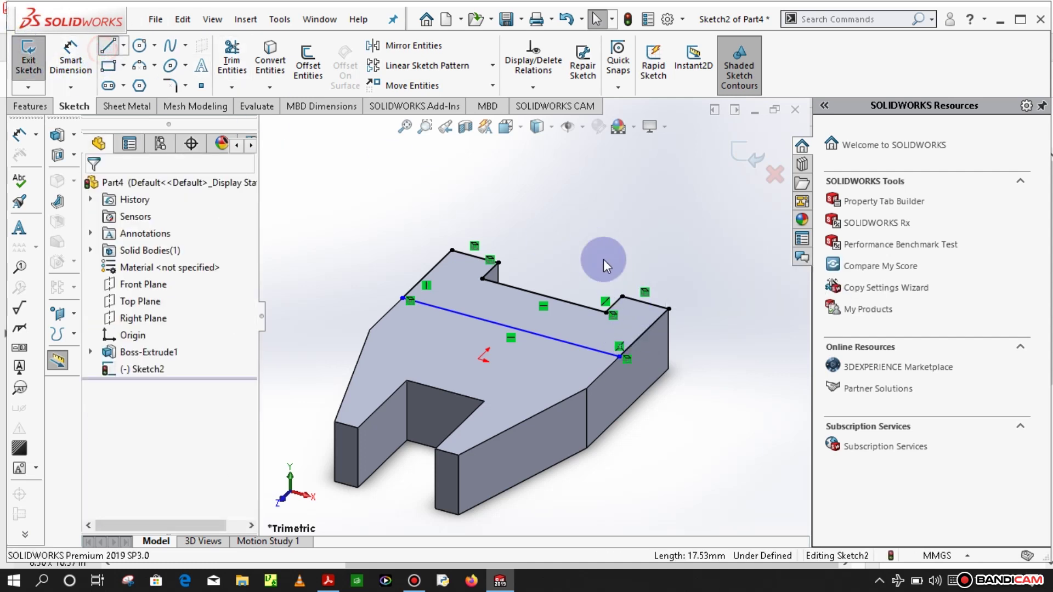
click(669, 310)
click(643, 332)
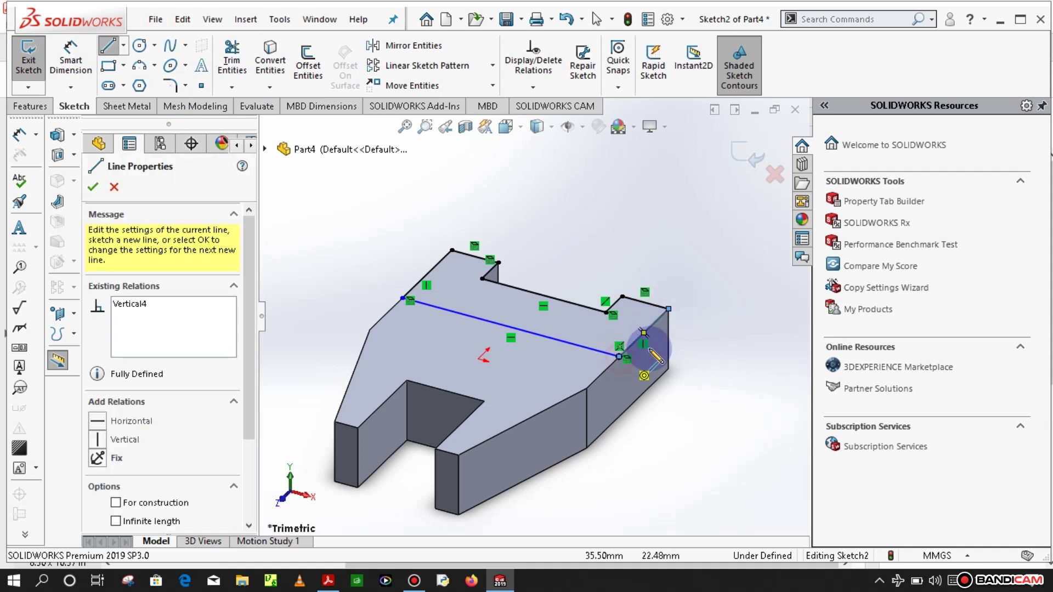
key(Escape)
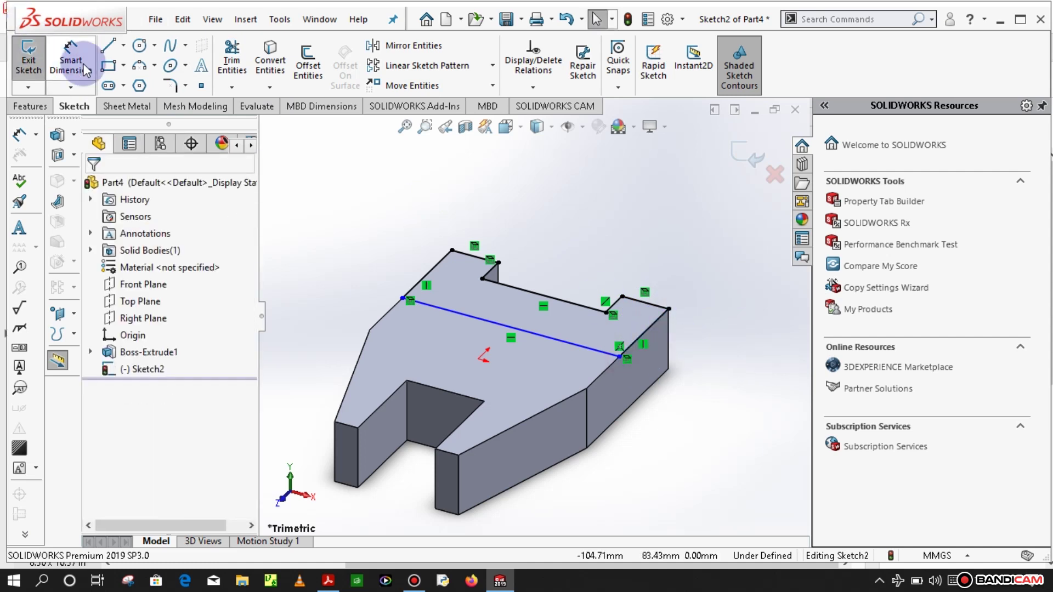
Dimension the gap between the two edges at 20 mm and exit Sketch2
click(523, 295)
click(518, 330)
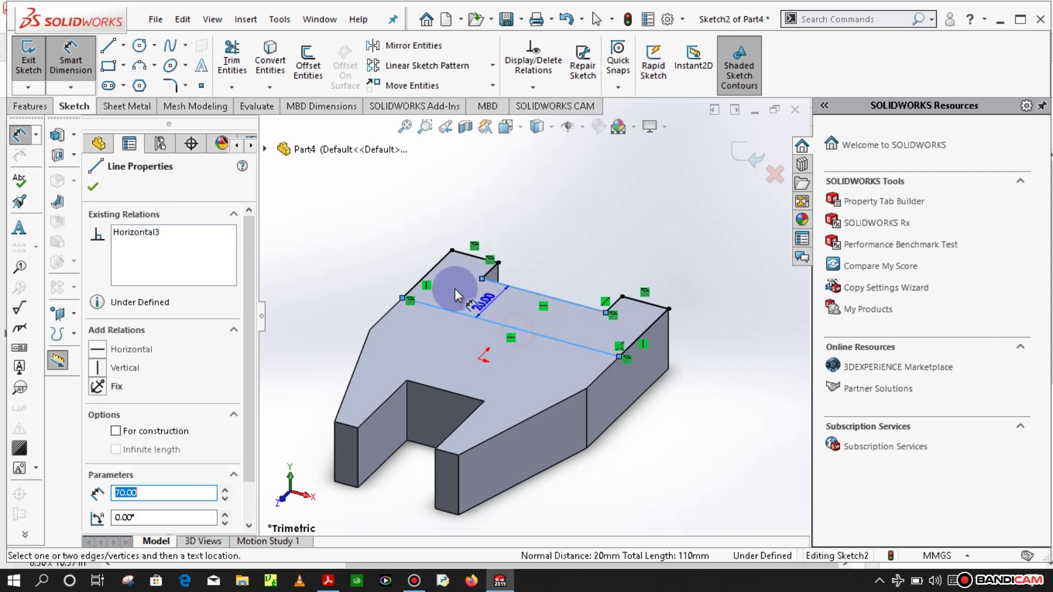
click(364, 247)
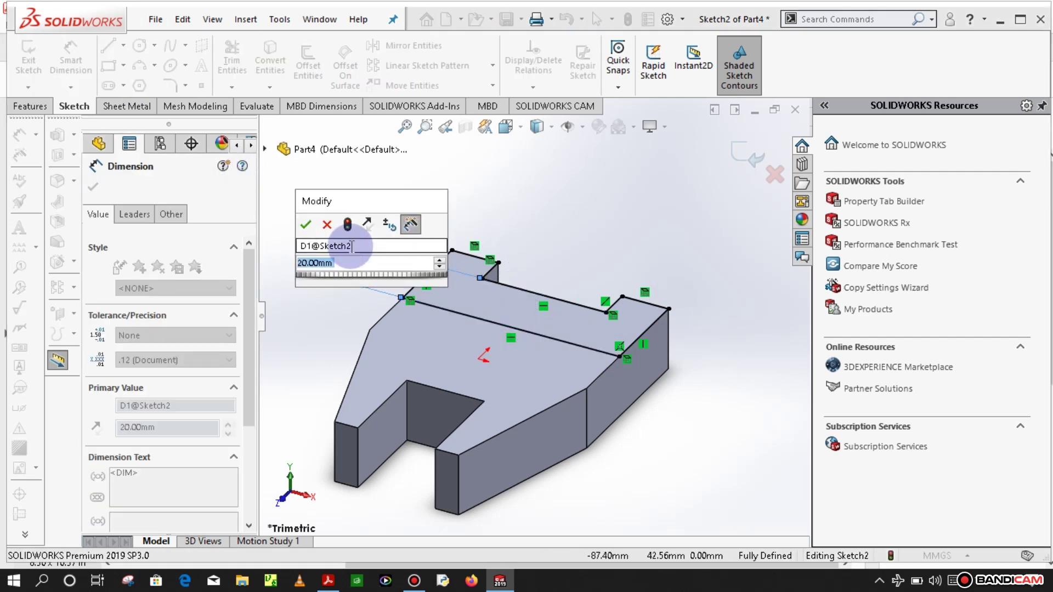
click(305, 225)
click(712, 154)
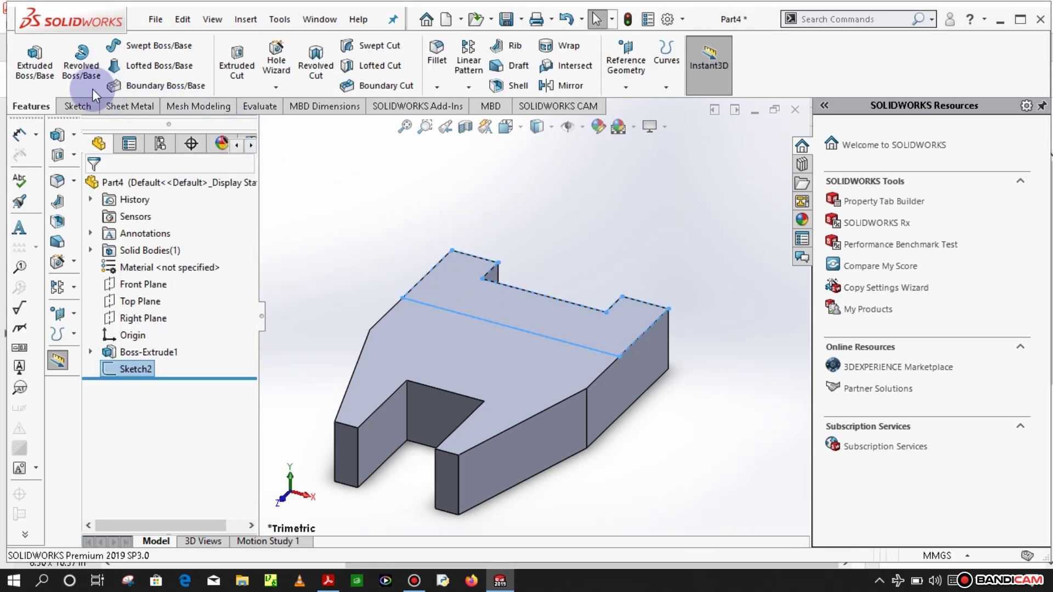
click(34, 61)
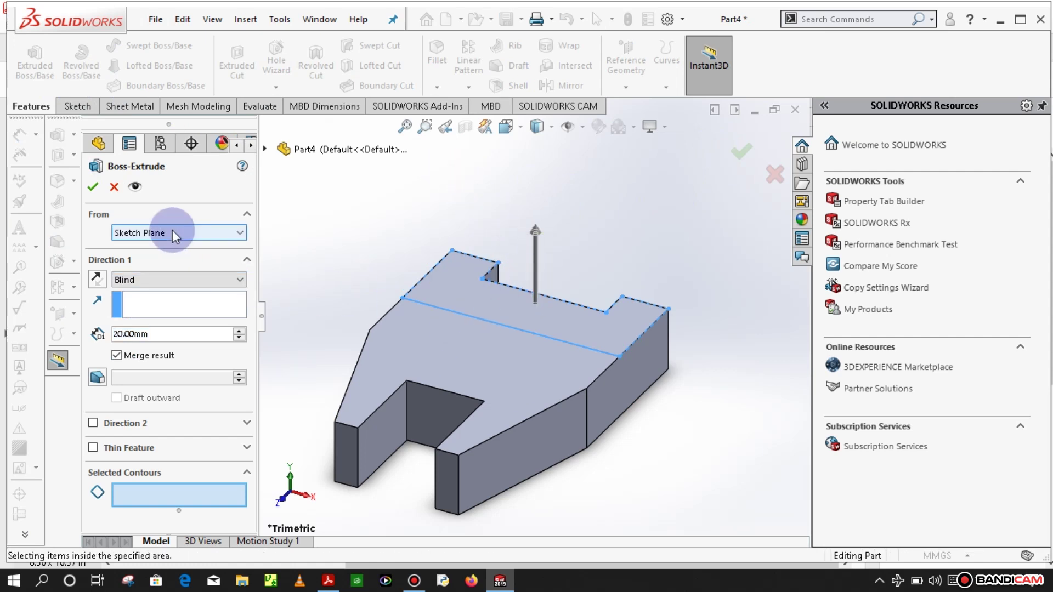
click(92, 186)
click(132, 372)
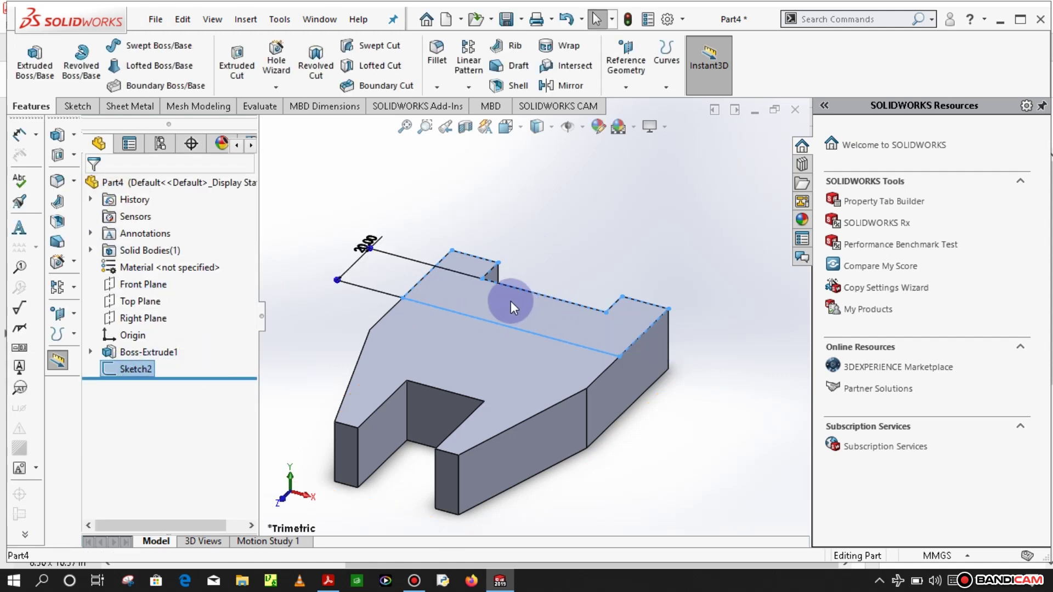
double_click(418, 285)
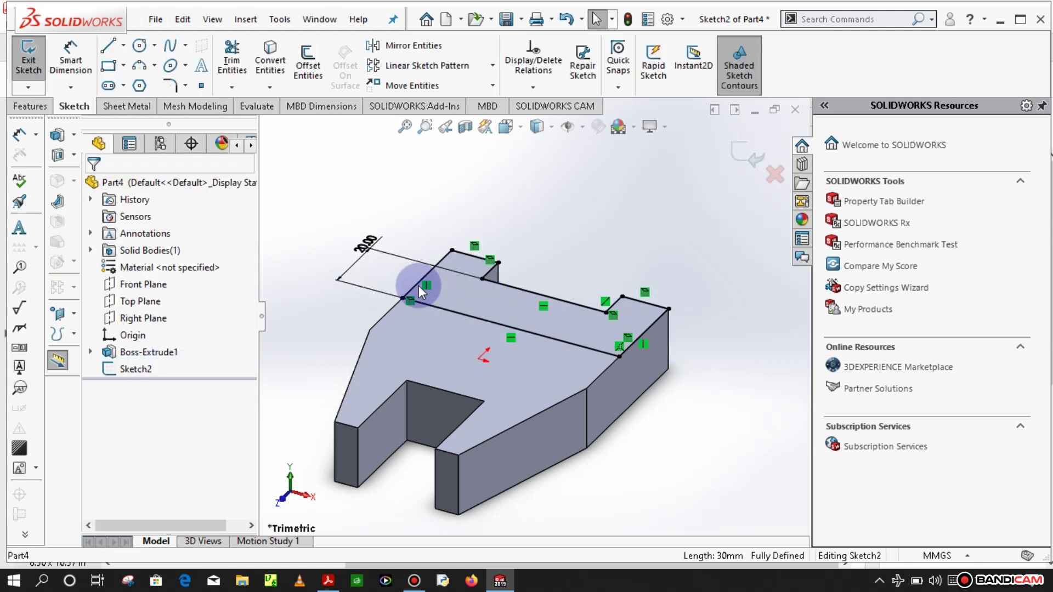
Inspect the short Sketch2 line beside the dimension
click(419, 285)
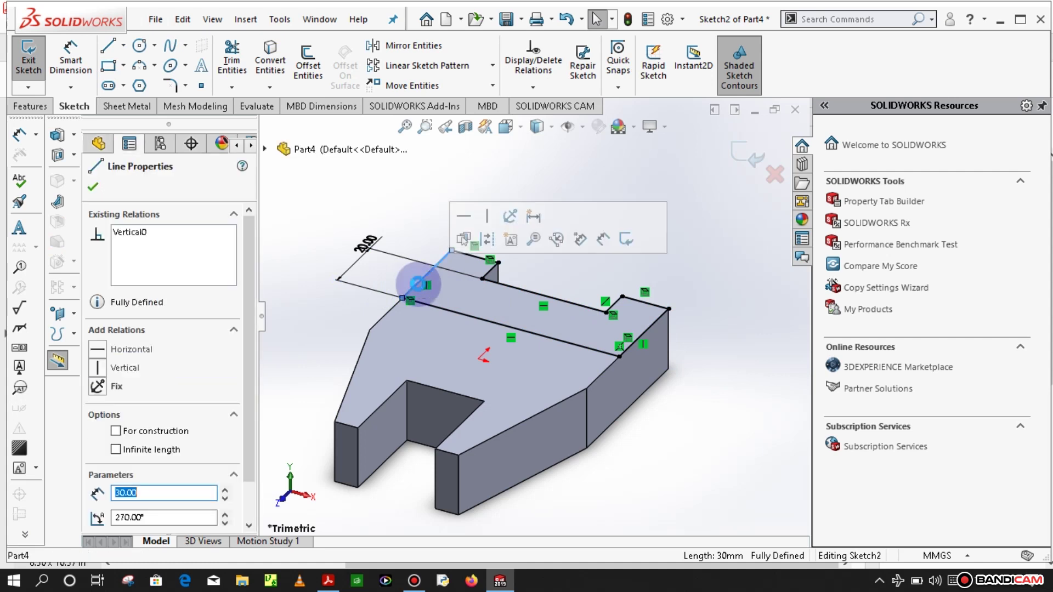
key(Escape)
click(419, 284)
key(Escape)
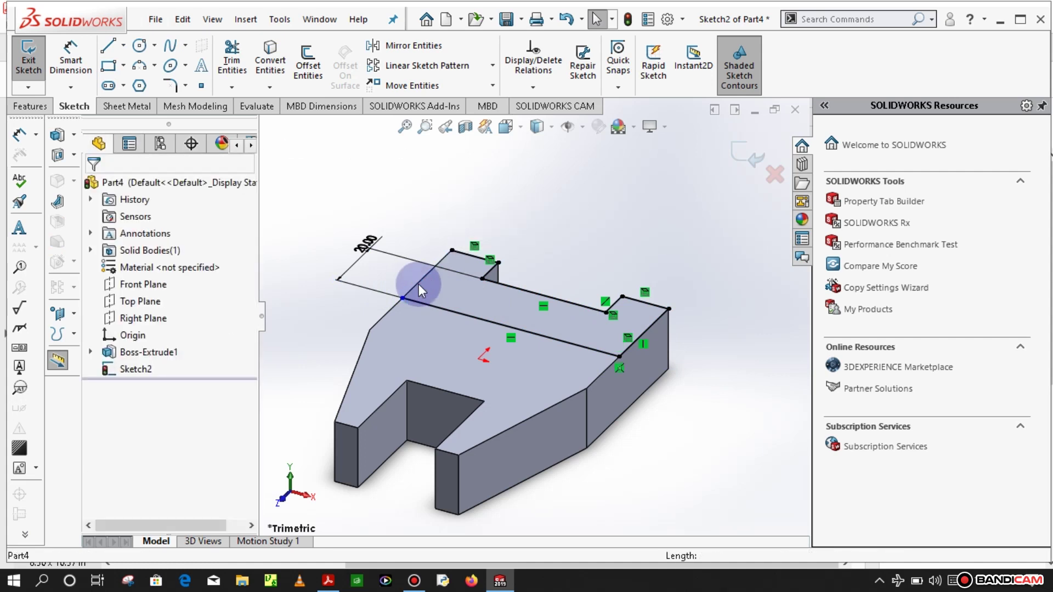
click(441, 222)
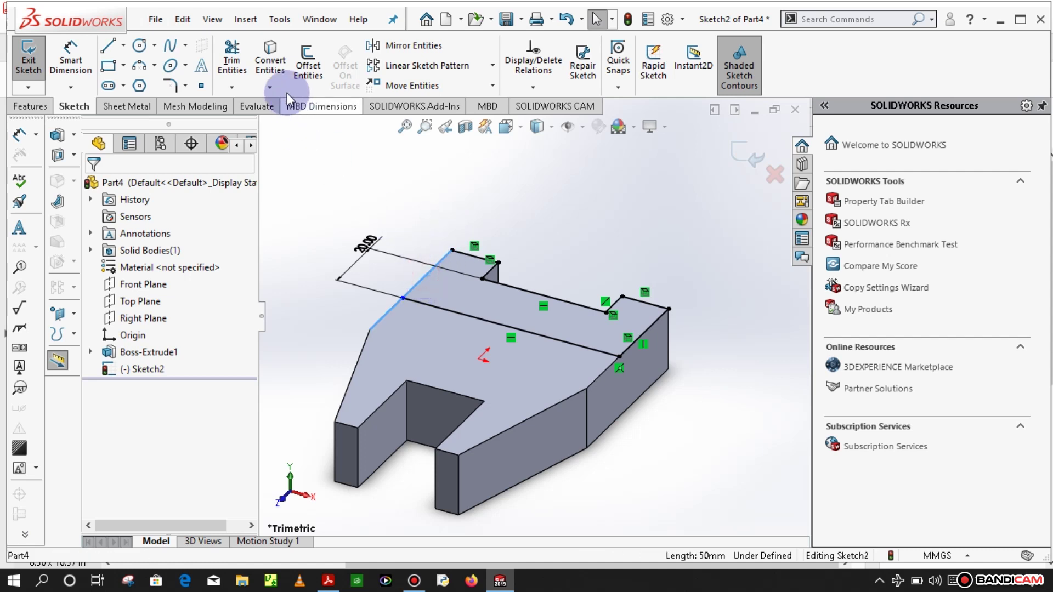
Convert the plate's left edge into Sketch2, trim off its extra lower part, and exit
click(273, 68)
click(443, 196)
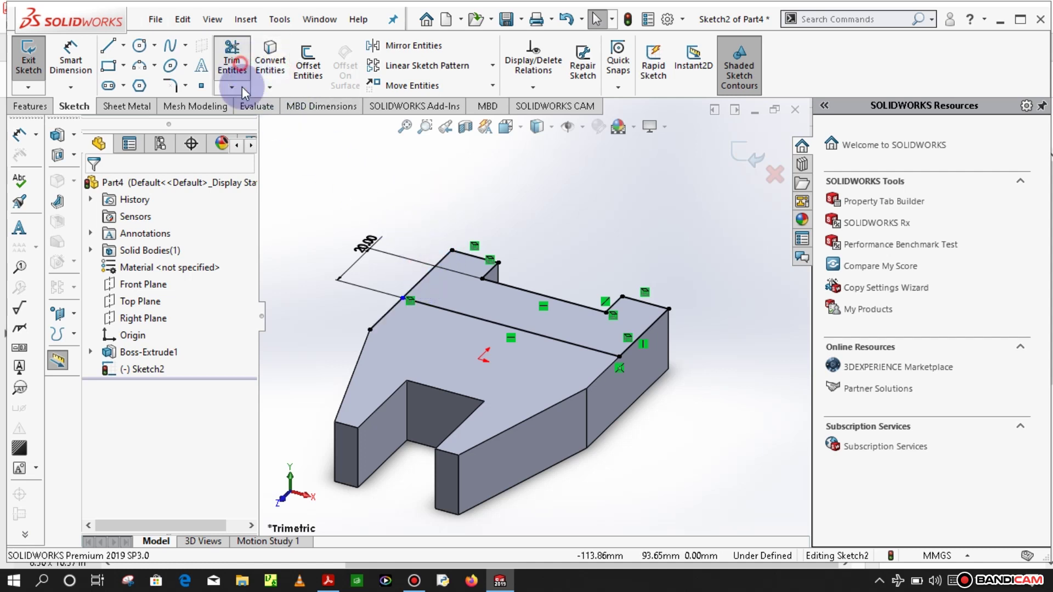
click(232, 61)
drag(379, 318, 337, 306)
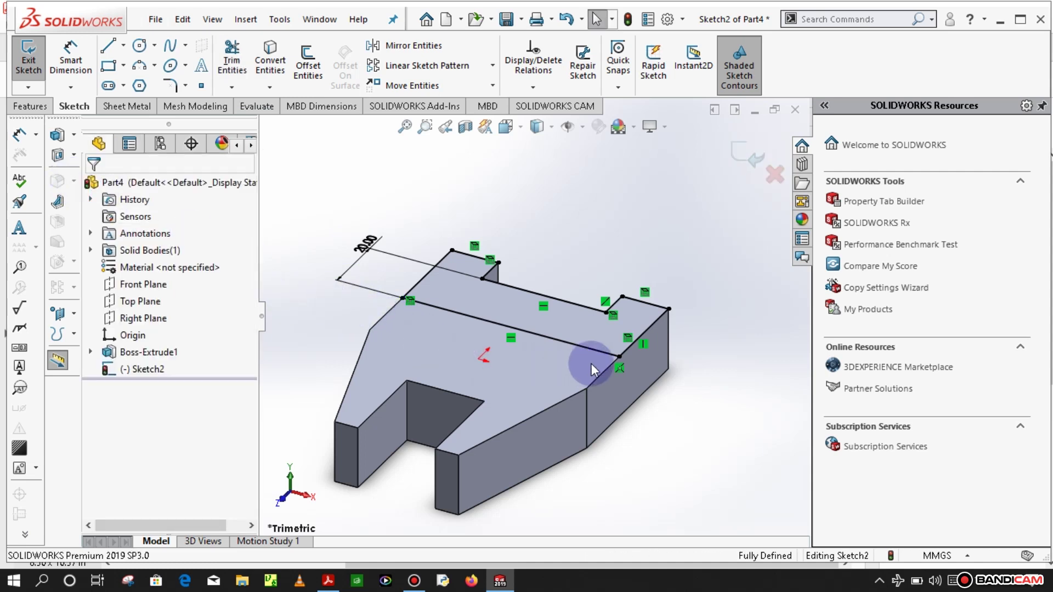
click(738, 159)
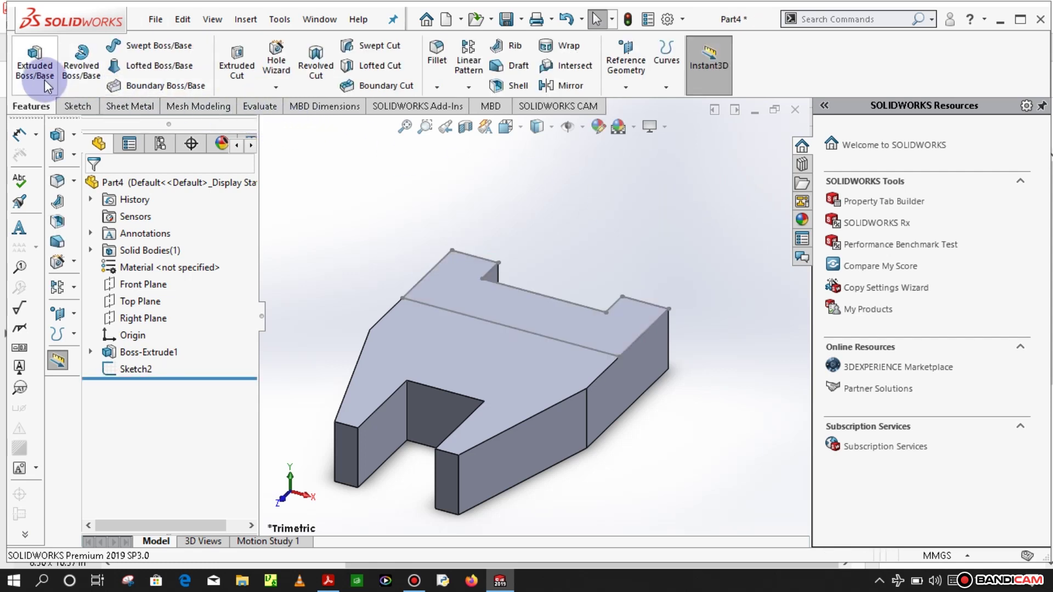
click(136, 368)
click(49, 74)
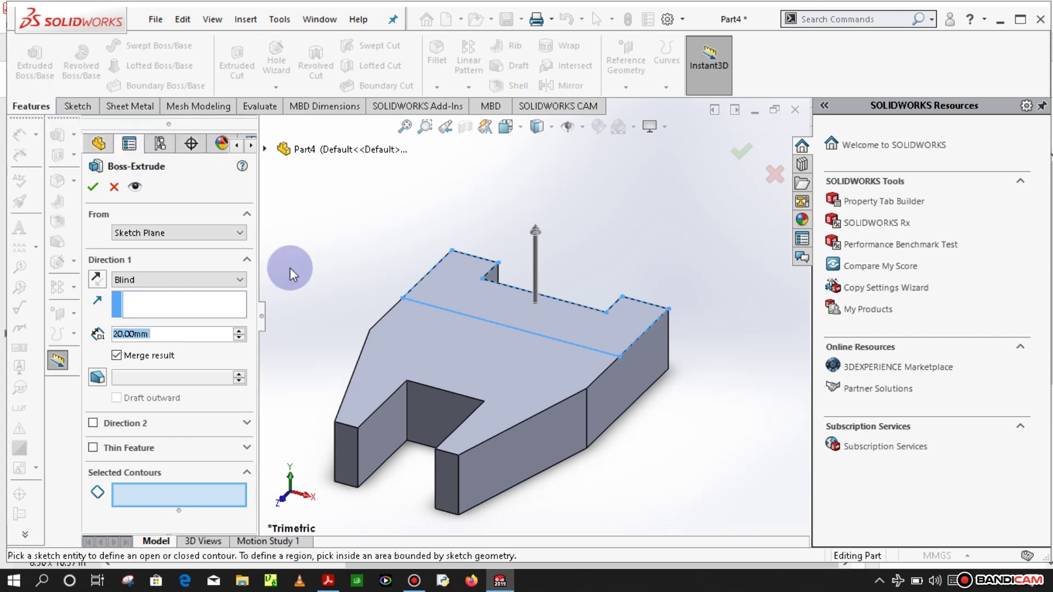
mouse_move(672, 403)
middle_down()
mouse_move(596, 395)
mouse_move(633, 366)
middle_up()
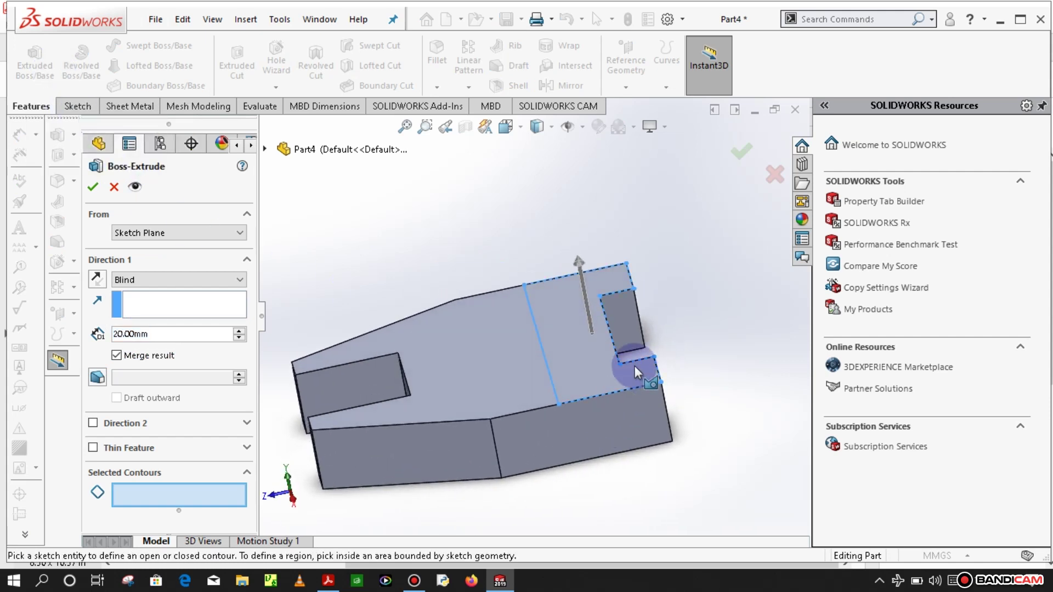
scroll(643, 360, down, 3)
scroll(616, 376, down, 2)
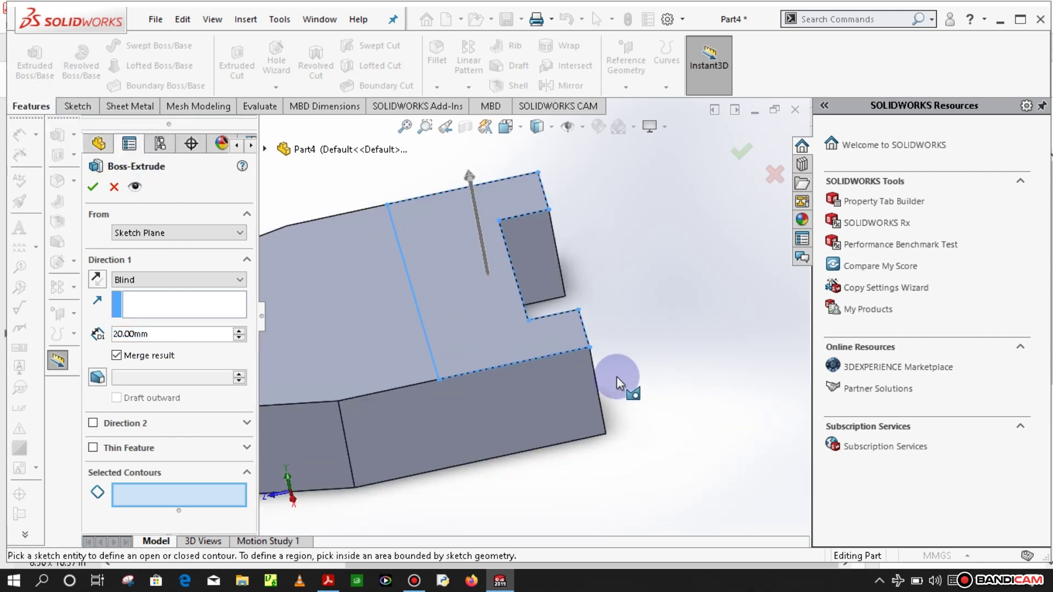
scroll(550, 350, down, 2)
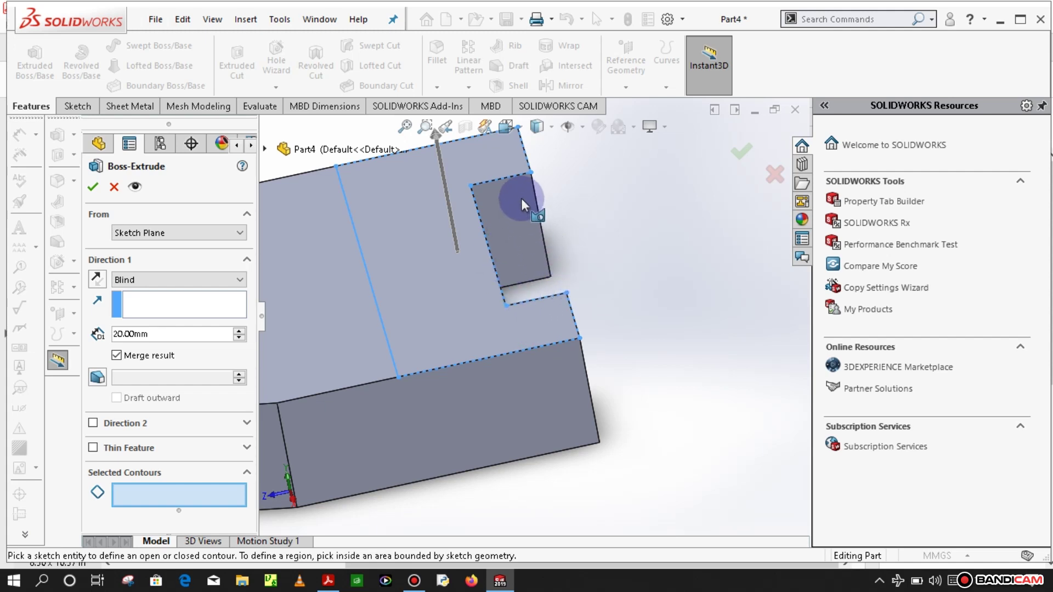
scroll(567, 265, up, 2)
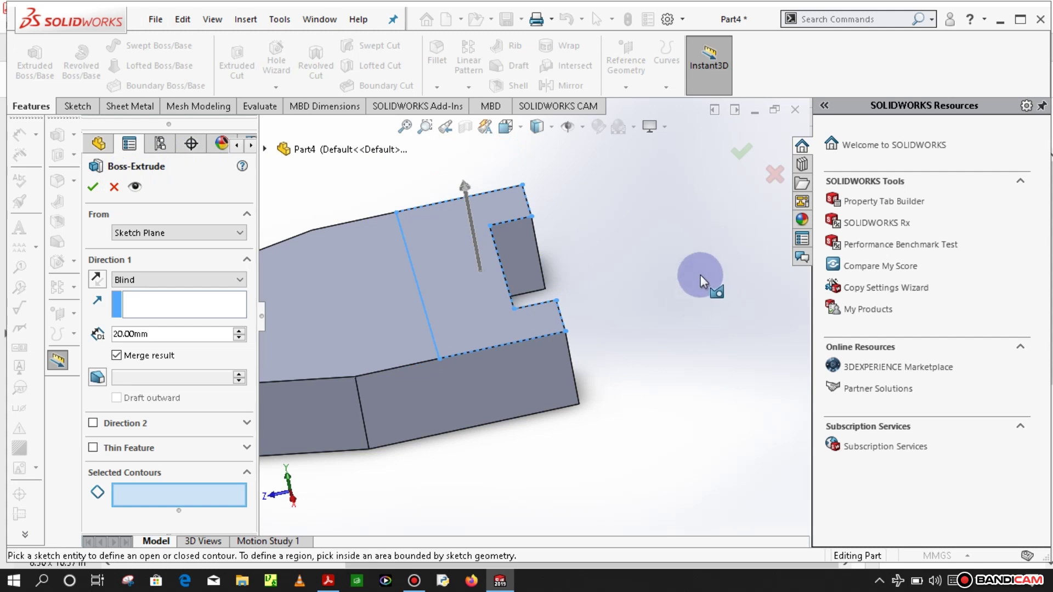
scroll(626, 291, up, 3)
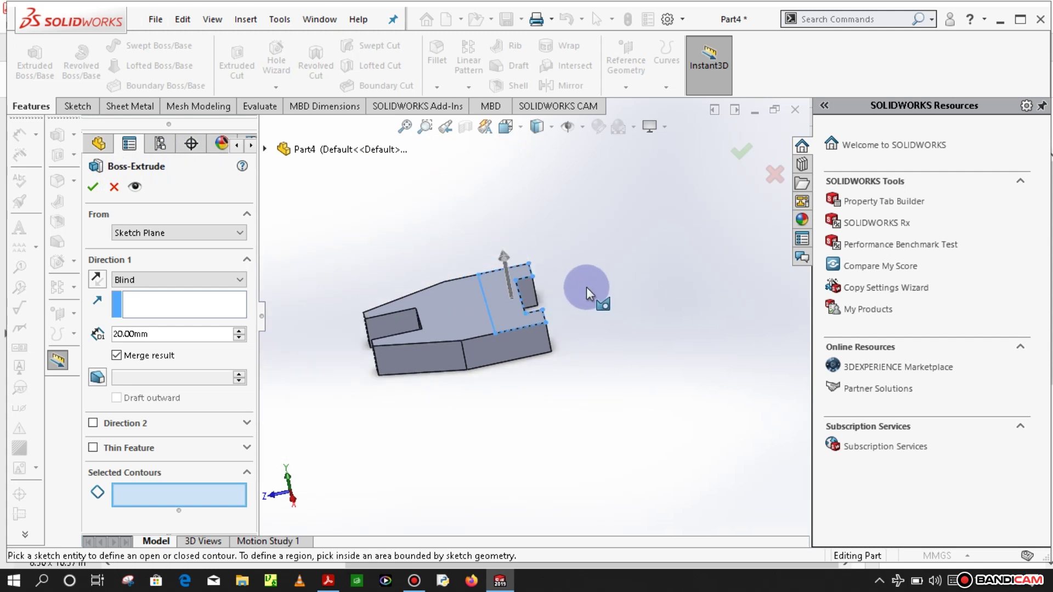
scroll(544, 281, down, 2)
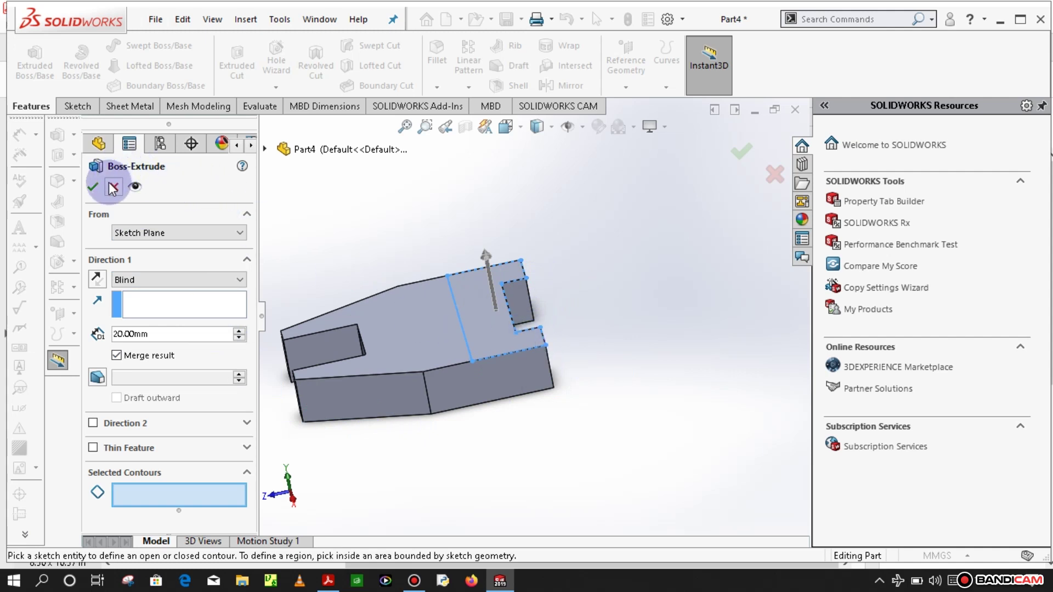
click(239, 330)
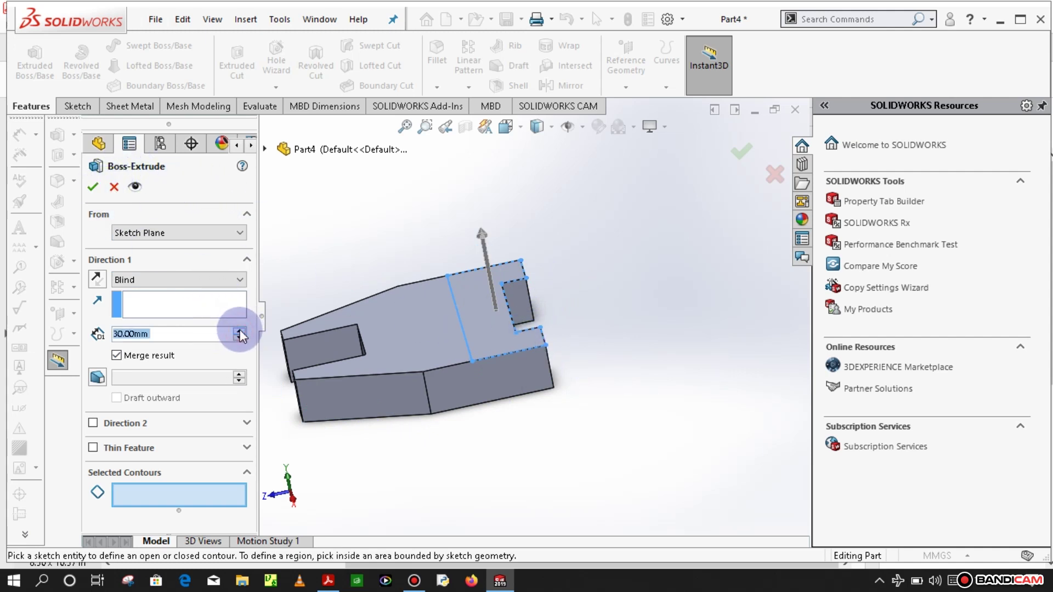
click(239, 337)
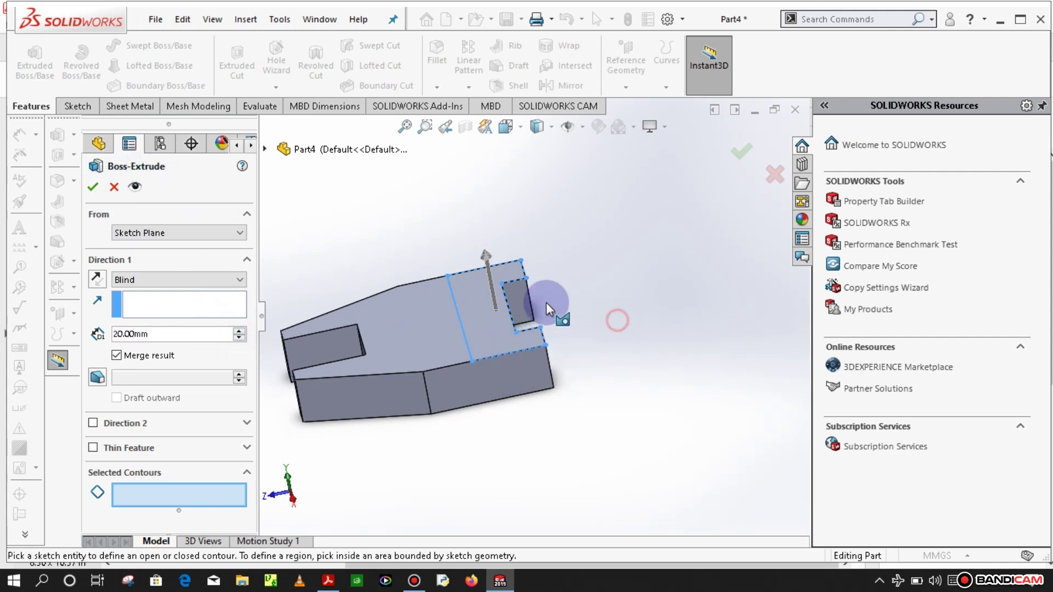
click(770, 175)
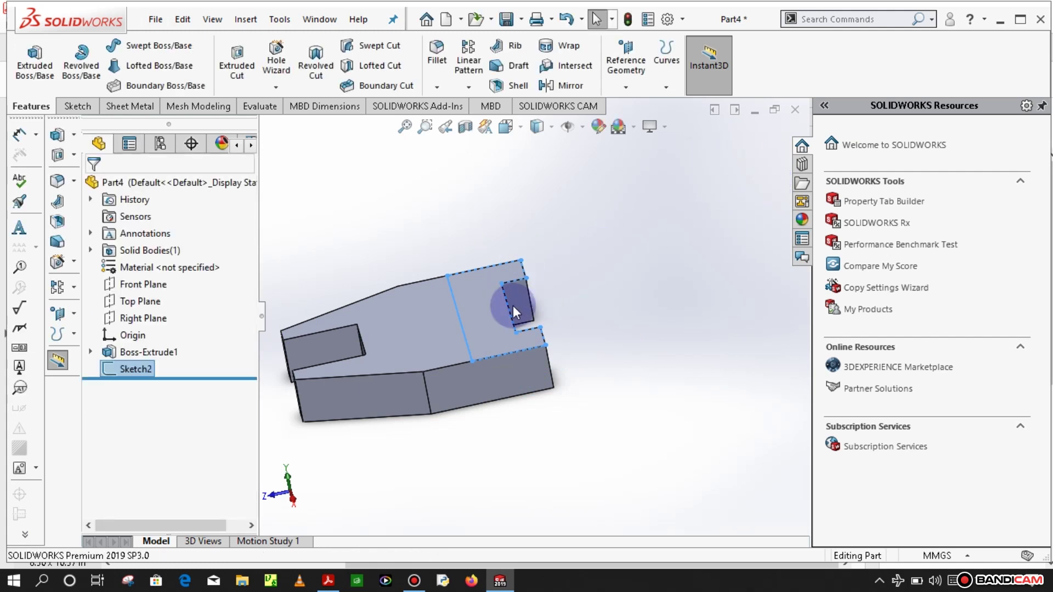
Check the notch edge's length, then reopen Sketch2 for editing
click(512, 280)
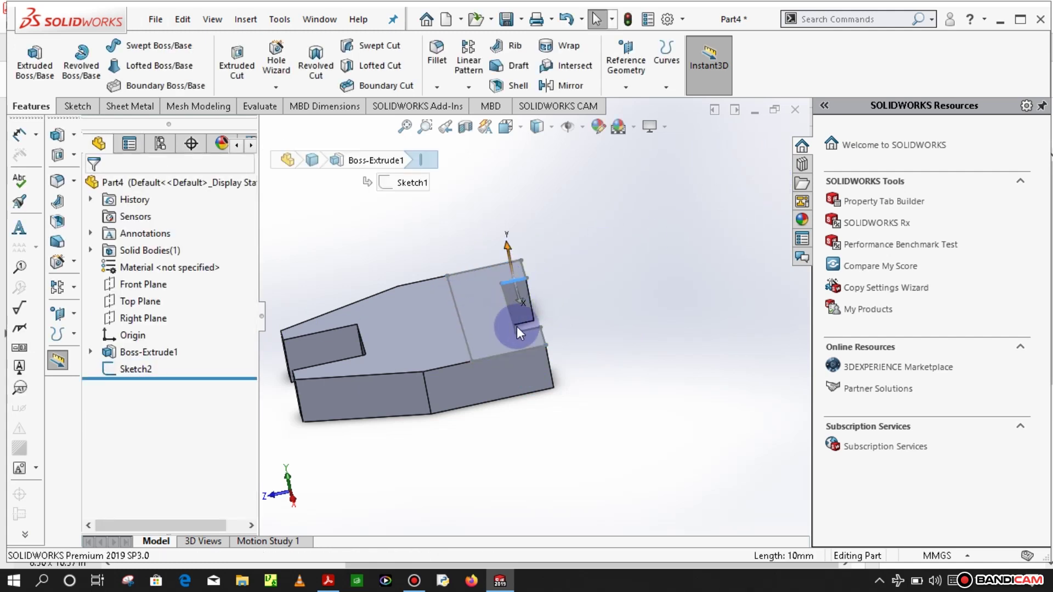
click(566, 324)
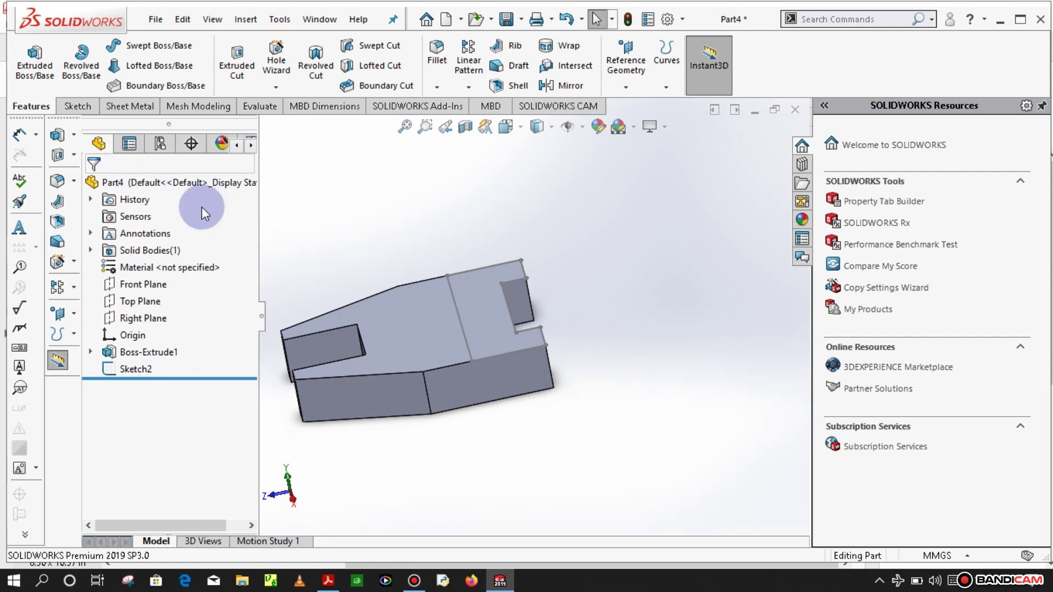
click(463, 273)
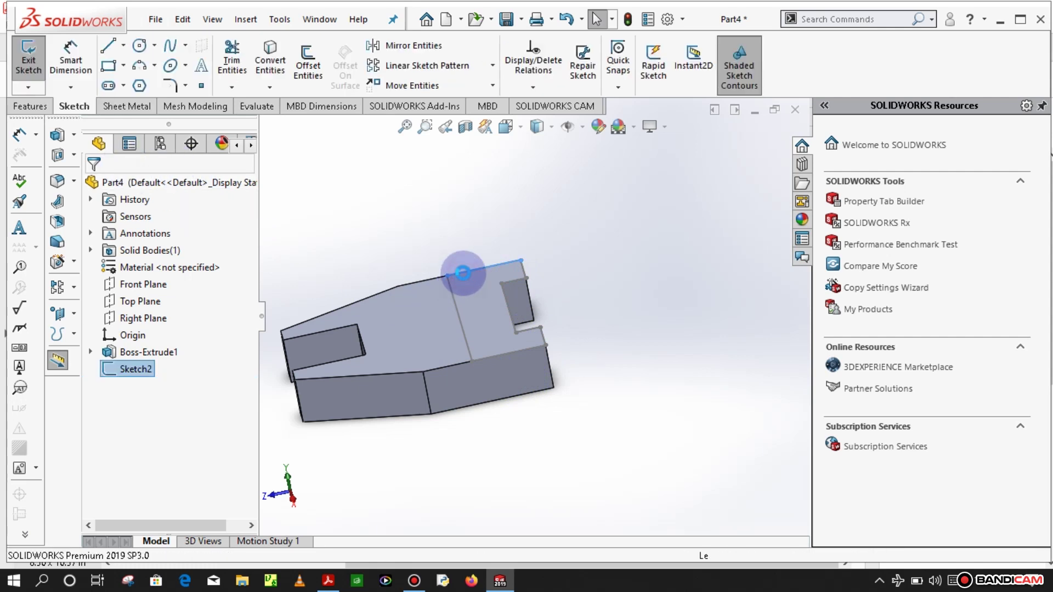
click(463, 273)
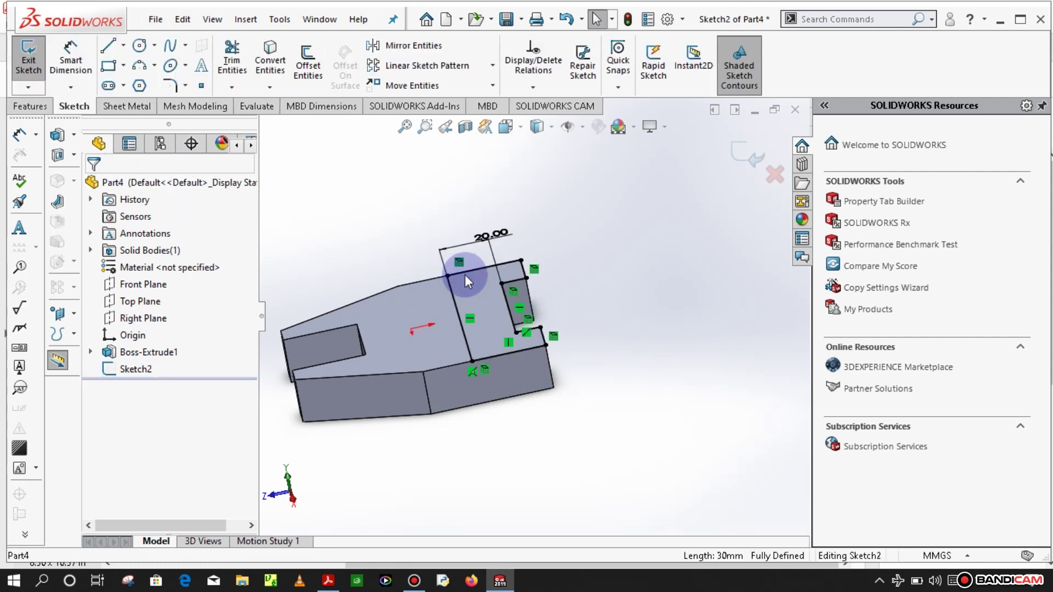
Delete Sketch2's line along the block's top edge
scroll(521, 288, down, 3)
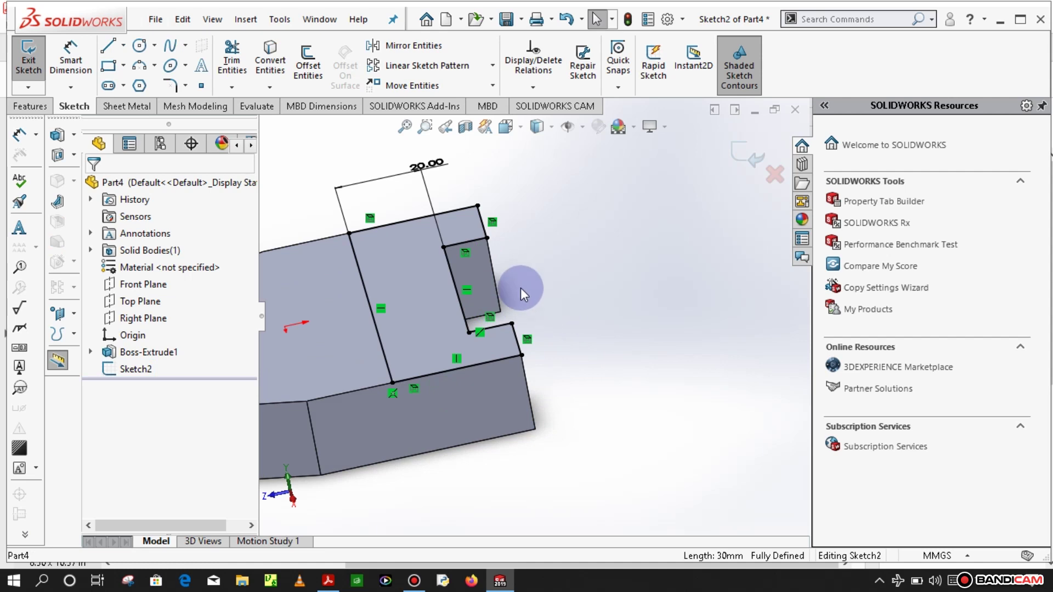
click(395, 222)
key(Delete)
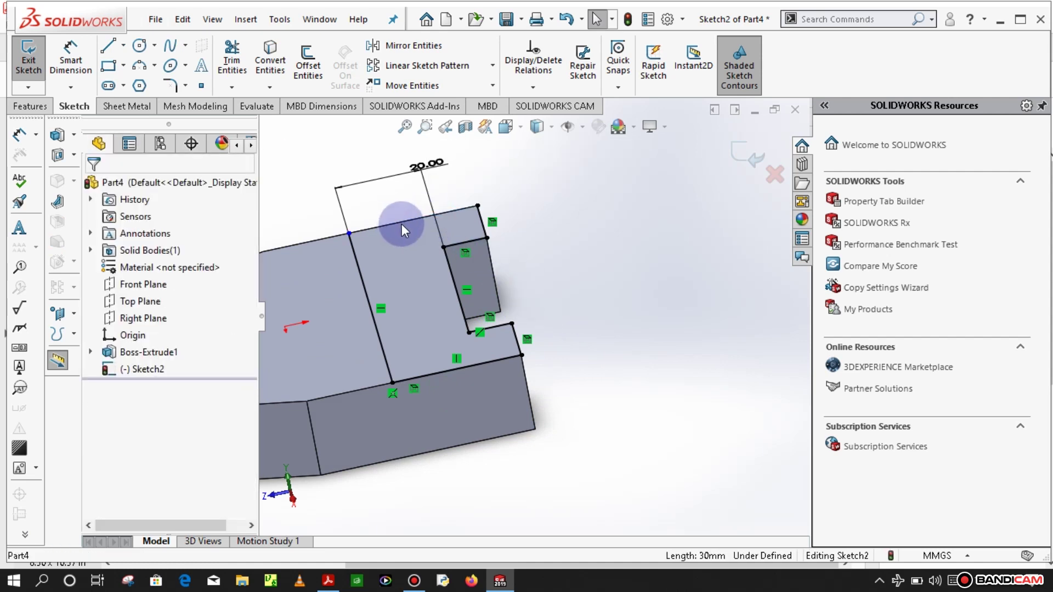
click(402, 224)
click(606, 206)
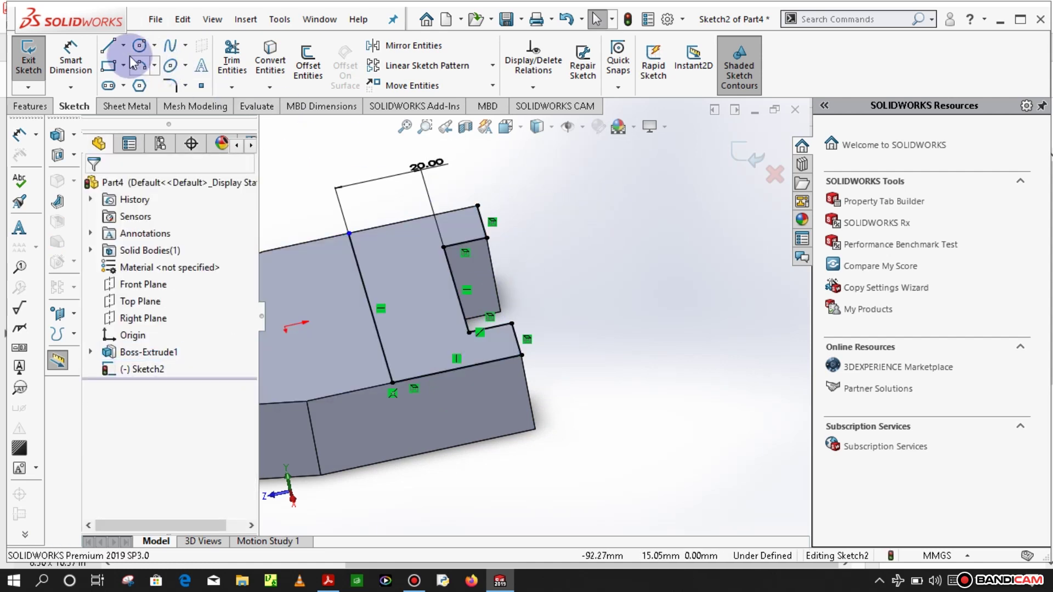
Draw a trial line in Sketch2
click(108, 45)
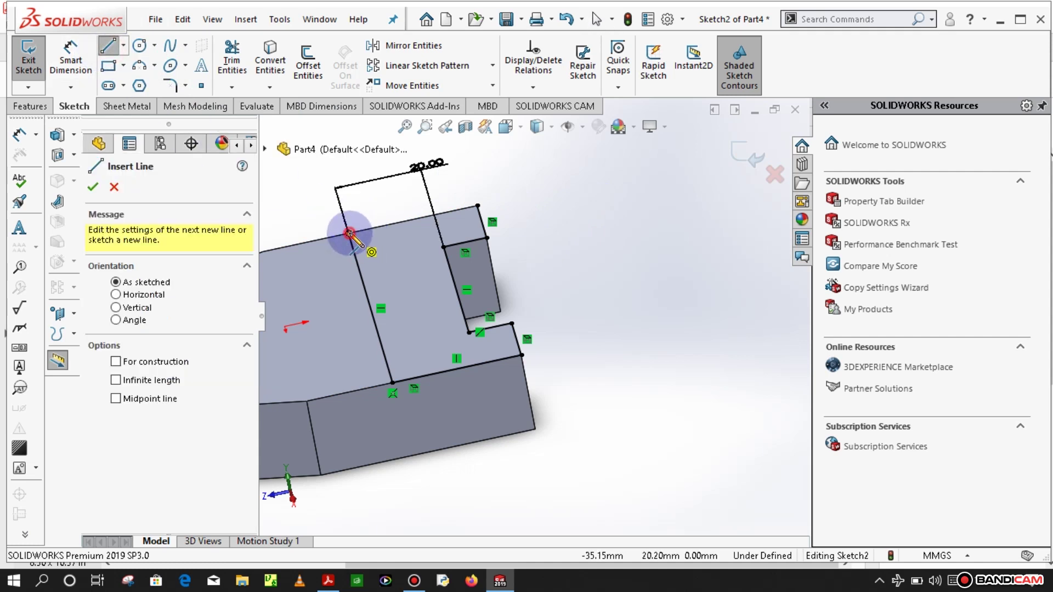
drag(349, 234, 476, 205)
click(476, 205)
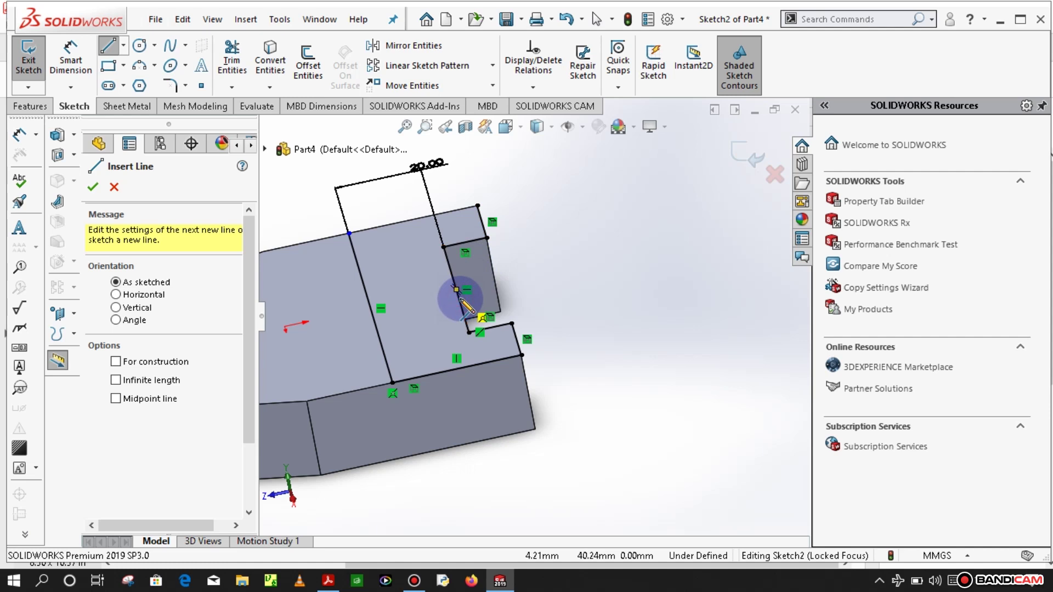
key(Escape)
Check the lengths of the lower, angled and top sketch lines
click(577, 301)
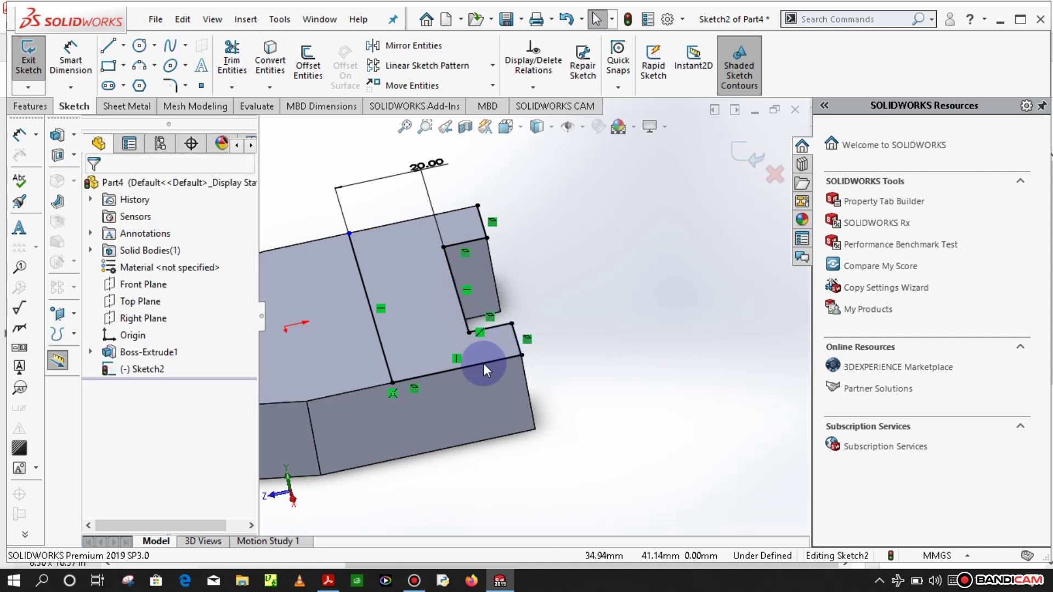
click(482, 363)
click(463, 314)
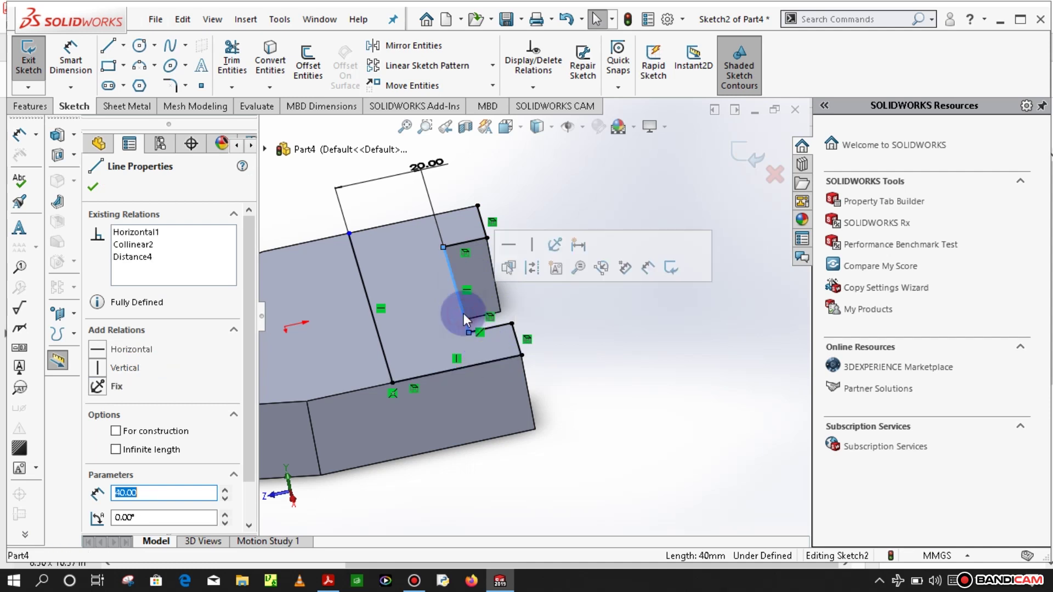
click(618, 335)
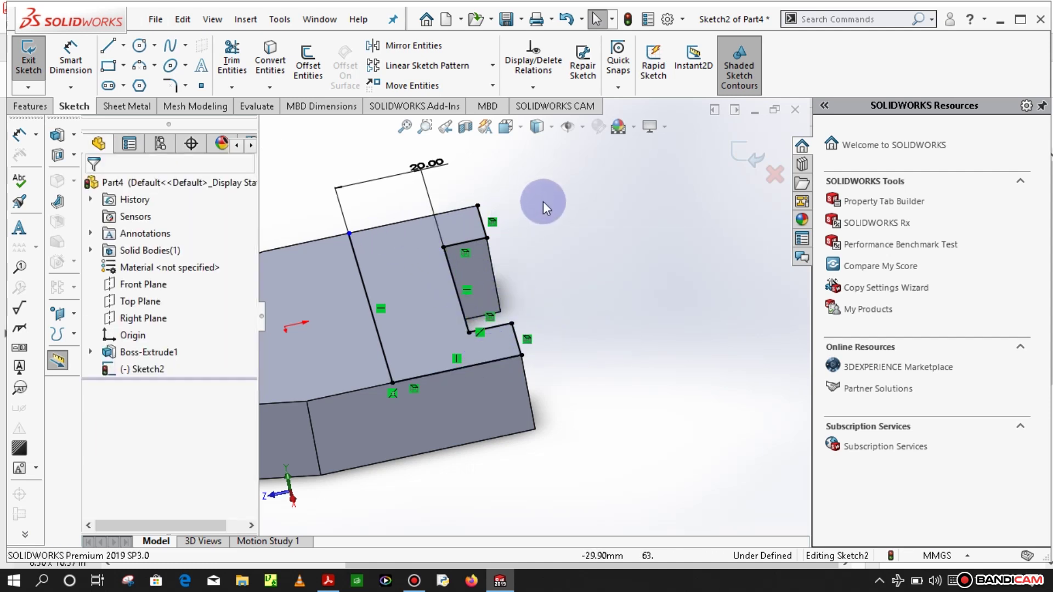
click(403, 224)
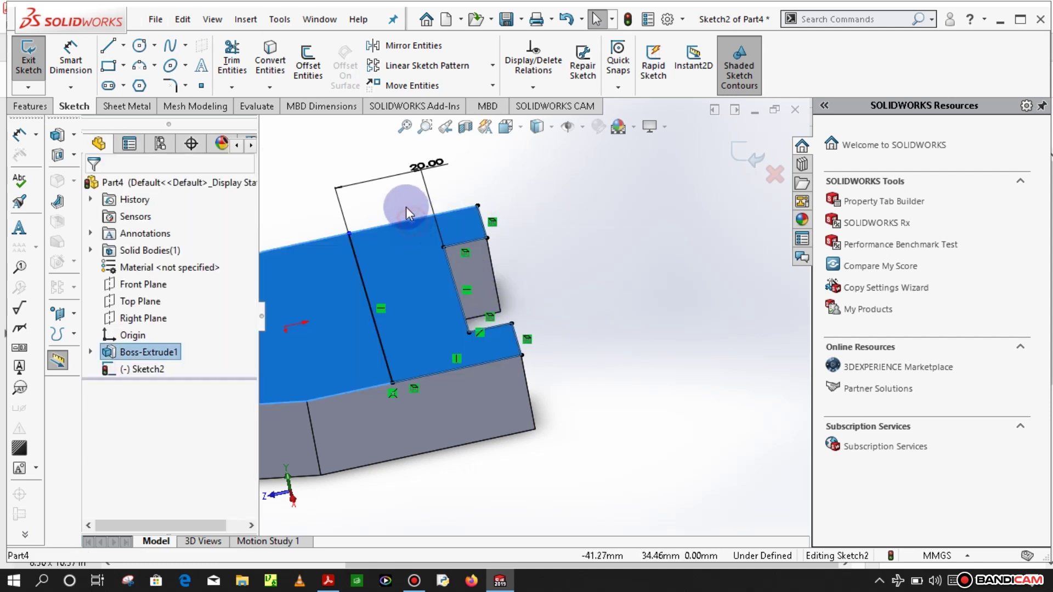
click(406, 207)
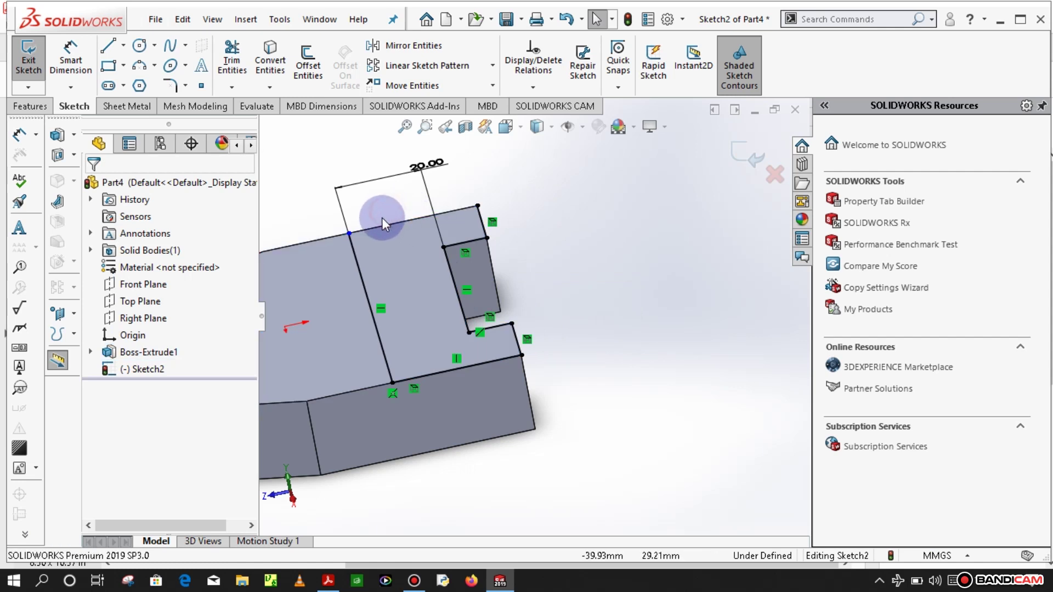
click(375, 226)
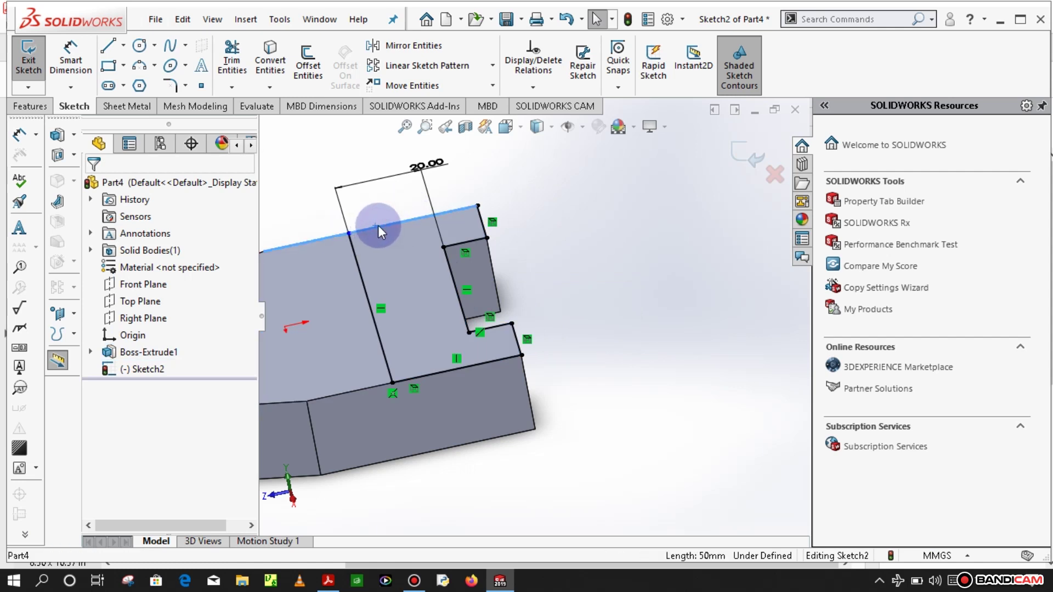
middle_drag(377, 225, 379, 245)
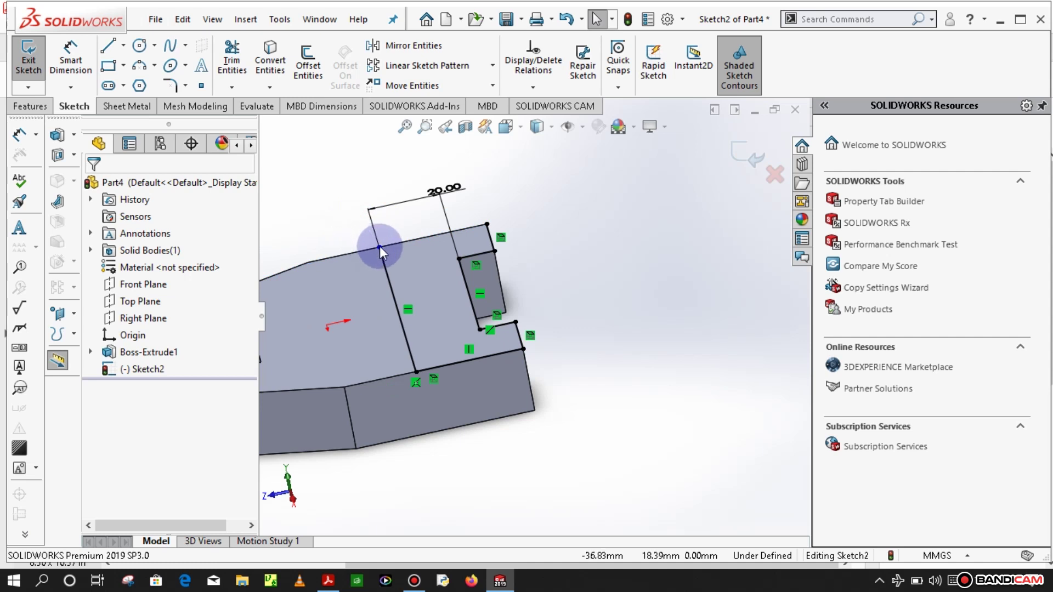
Draw a line from the 20 mm line's top to the end's top corner, and exit Sketch2
click(108, 47)
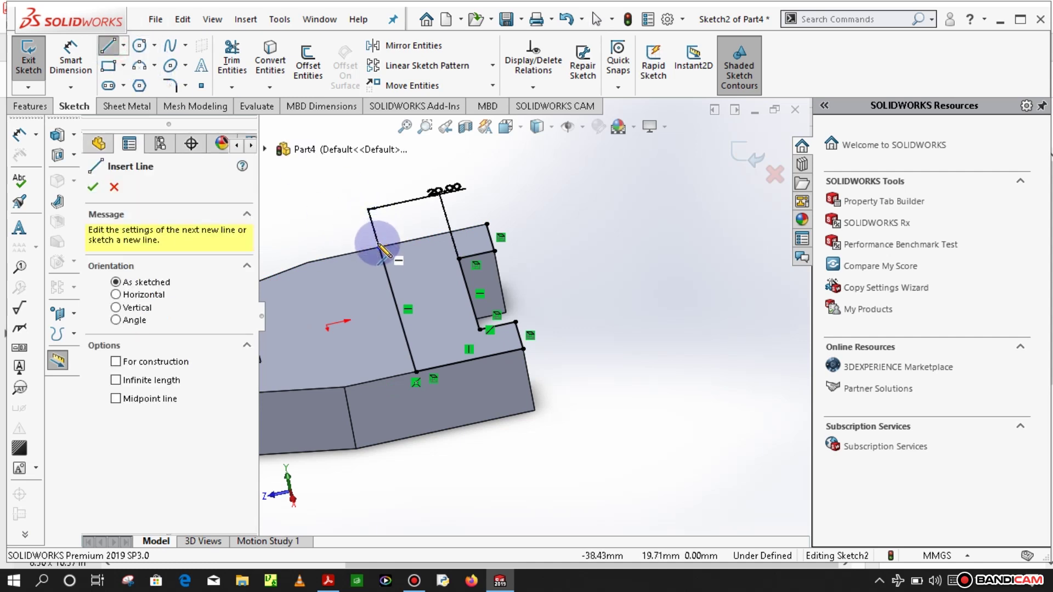
click(379, 247)
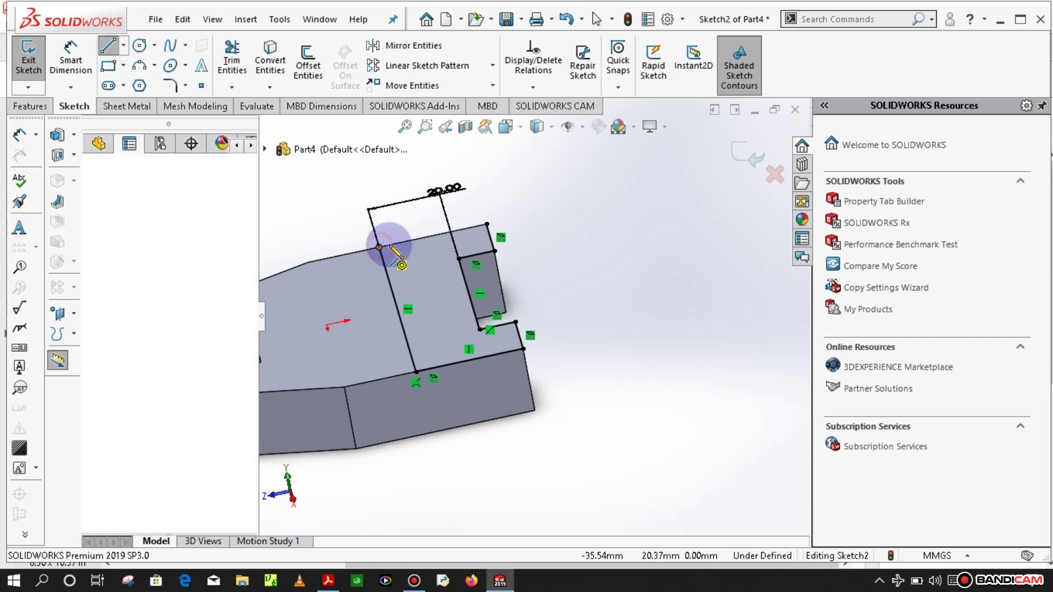
click(487, 224)
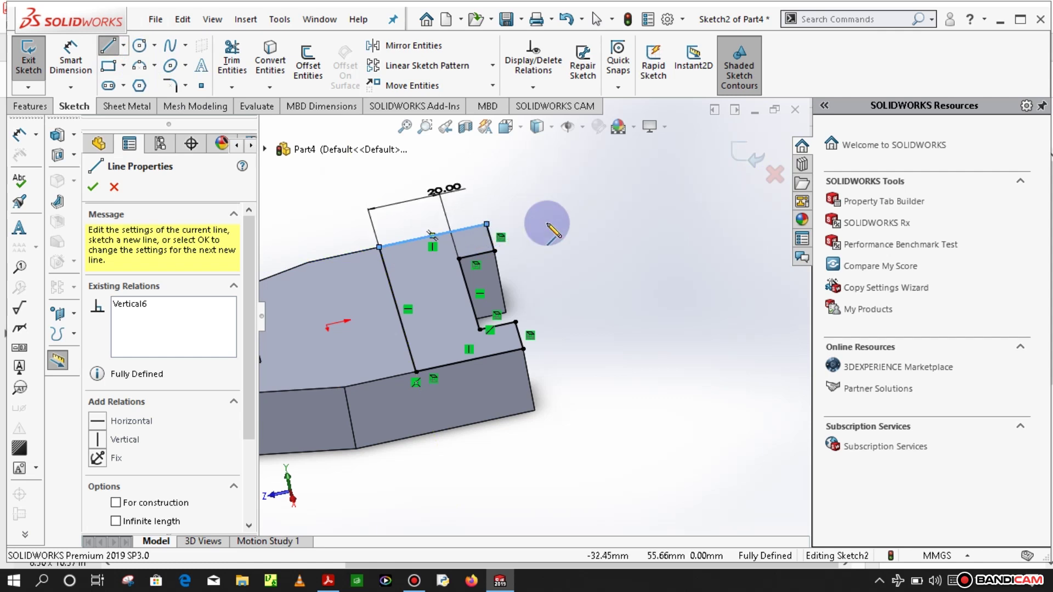
click(741, 156)
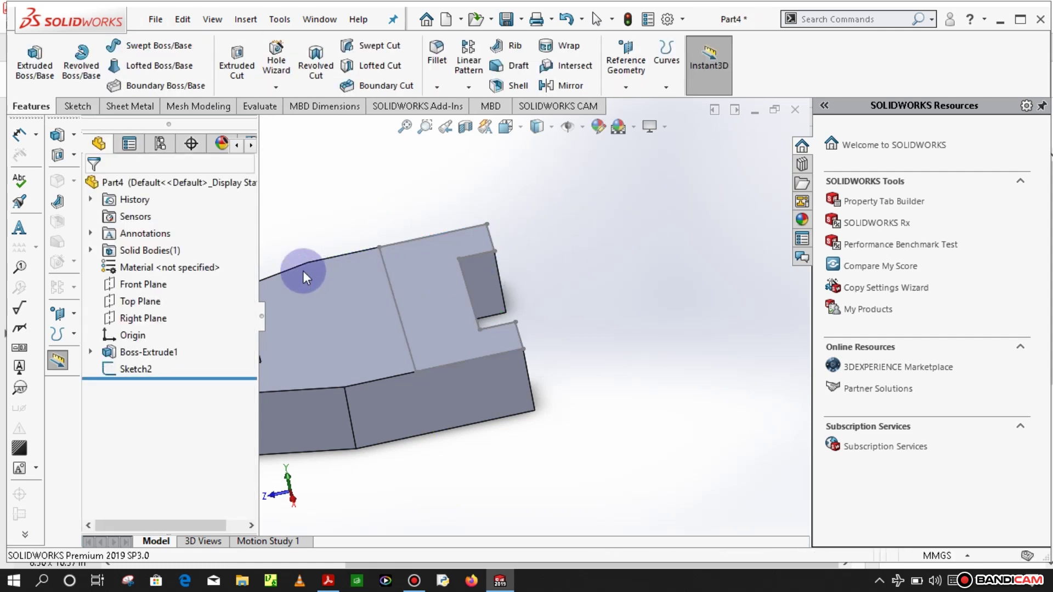
click(36, 68)
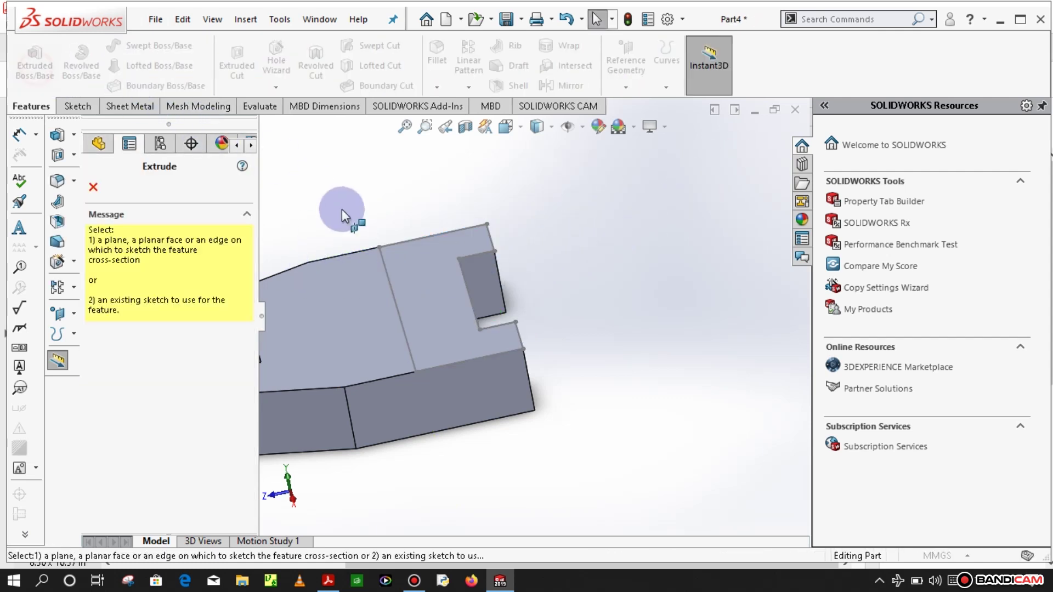
click(319, 154)
click(331, 330)
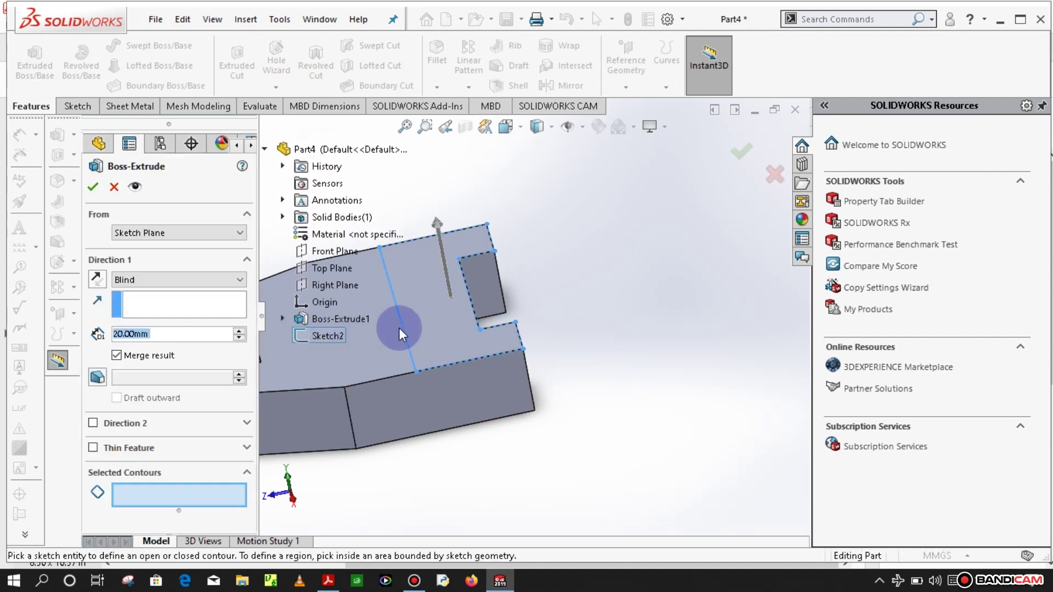
scroll(603, 258, up, 3)
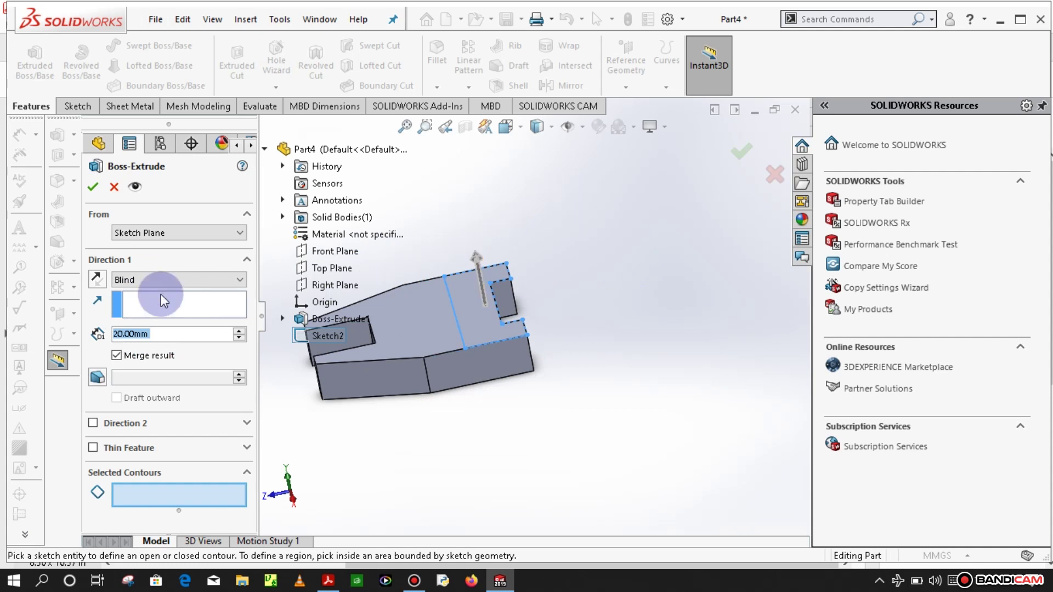
click(114, 189)
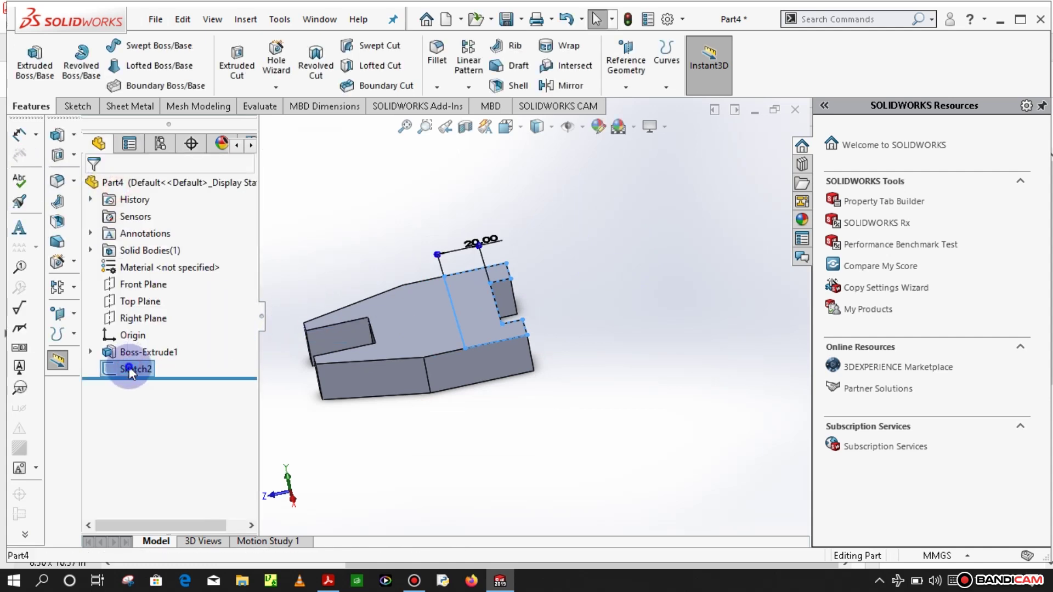
Delete Sketch2 from the design tree
right_click(130, 366)
click(164, 372)
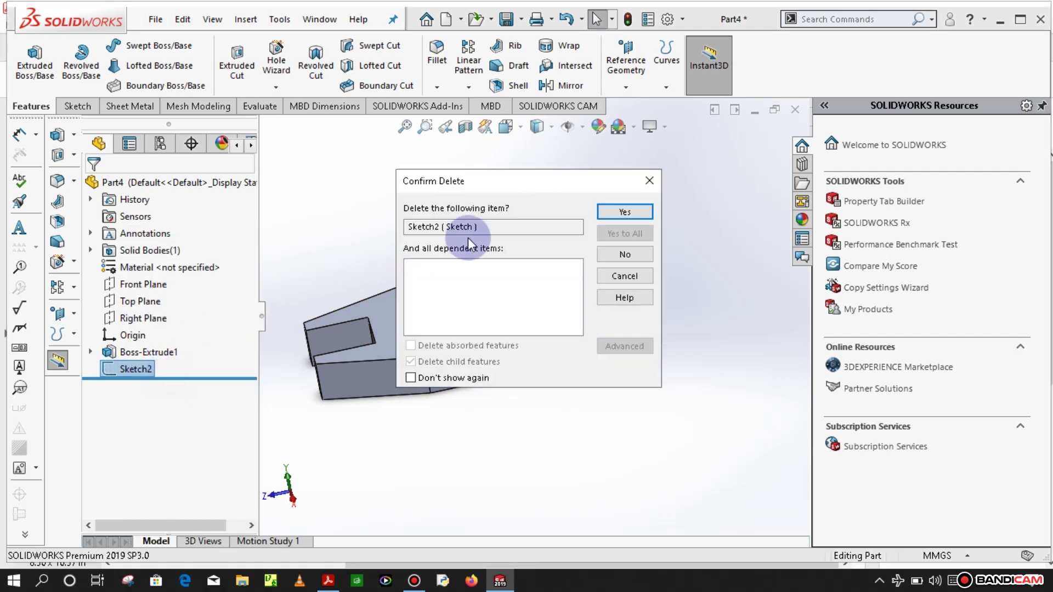
click(619, 213)
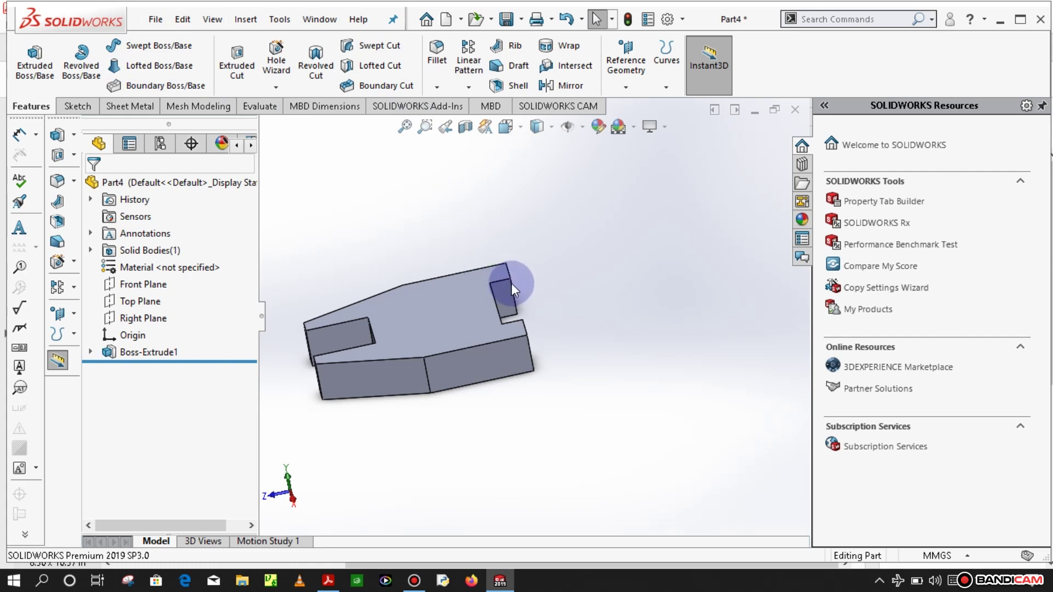
Select the top-face outline edges at the notched end: back, end, notch side, notch bottom, front
scroll(511, 283, down, 3)
scroll(511, 283, down, 2)
click(480, 257)
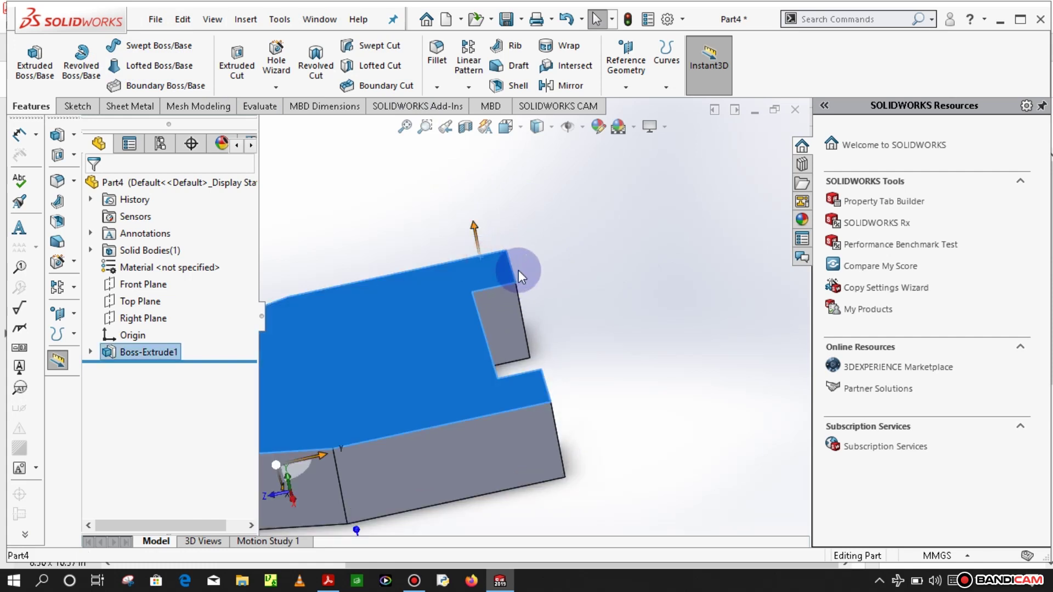
click(524, 263)
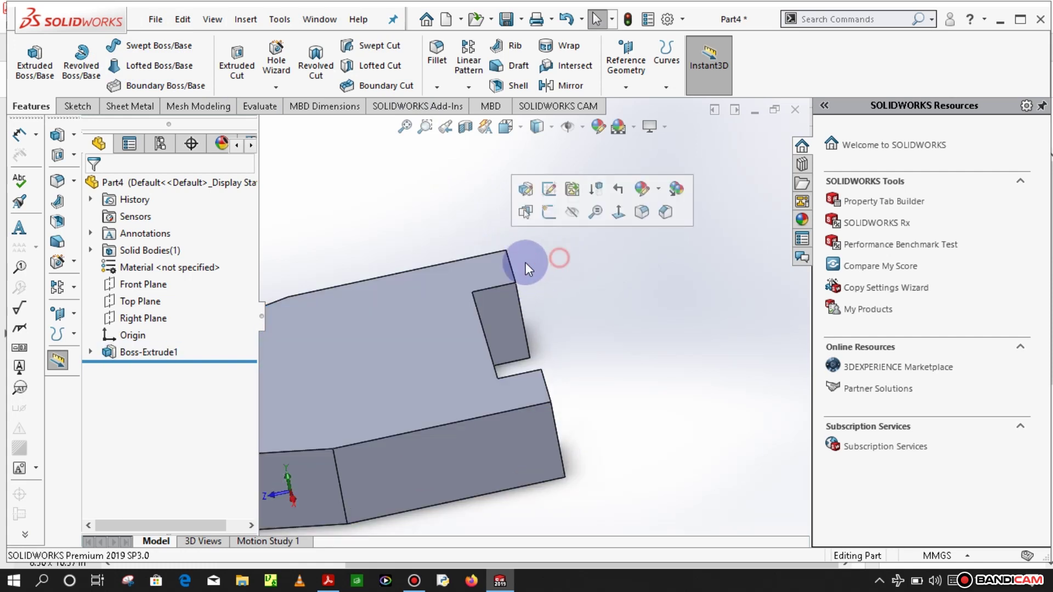
click(485, 255)
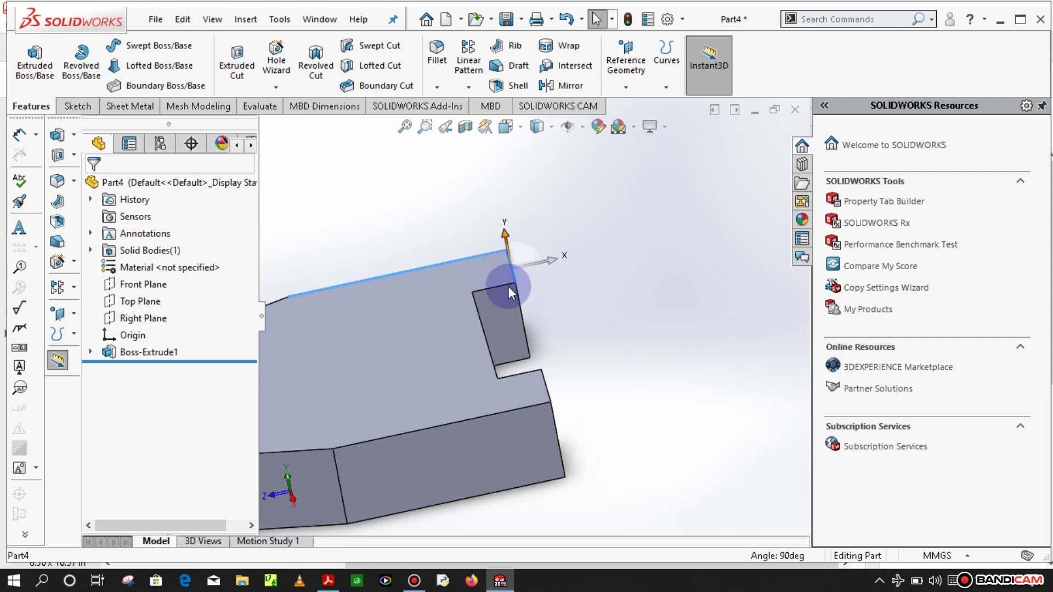
ctrl+click(508, 286)
ctrl+click(479, 317)
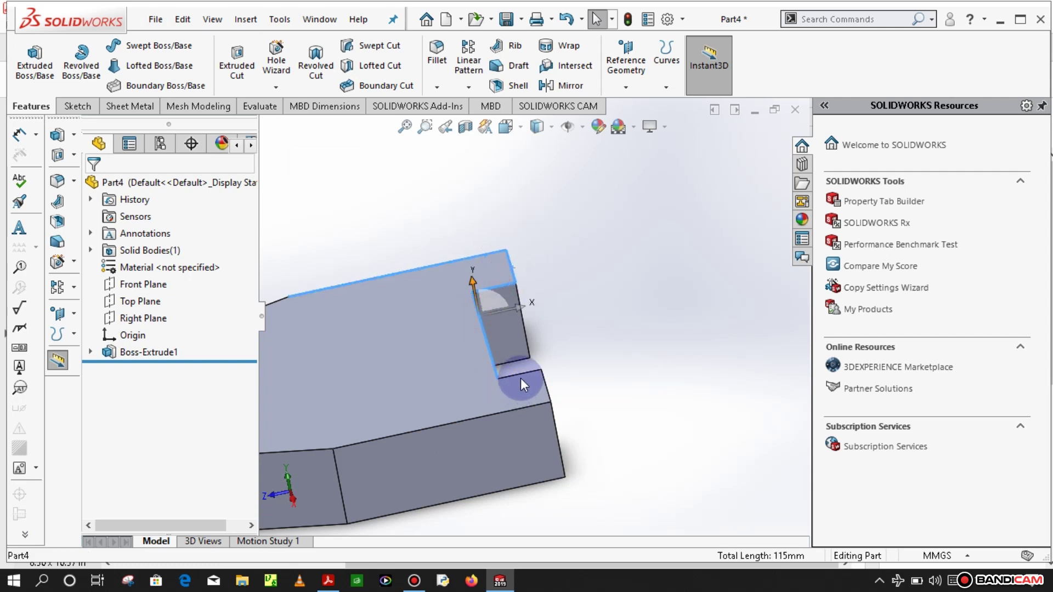
ctrl+click(521, 377)
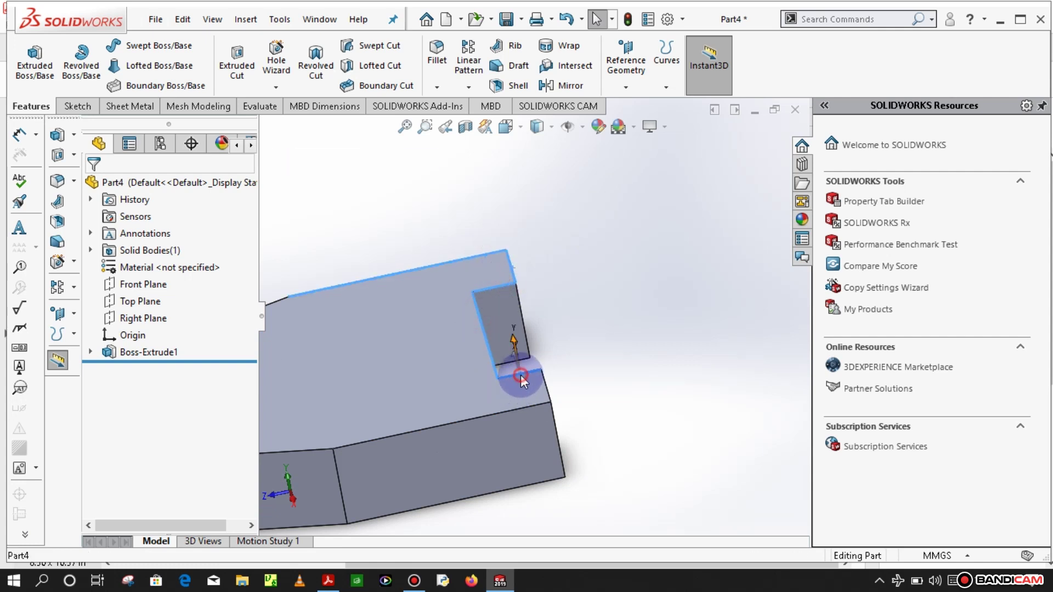
ctrl+click(537, 404)
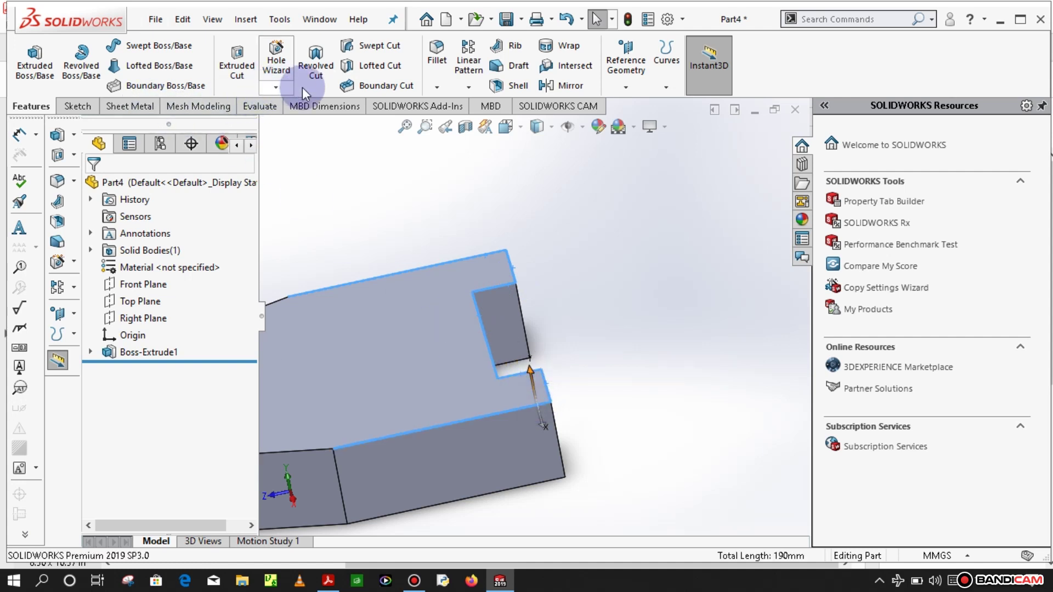
Start a new sketch on the plate's top face
click(77, 106)
click(270, 57)
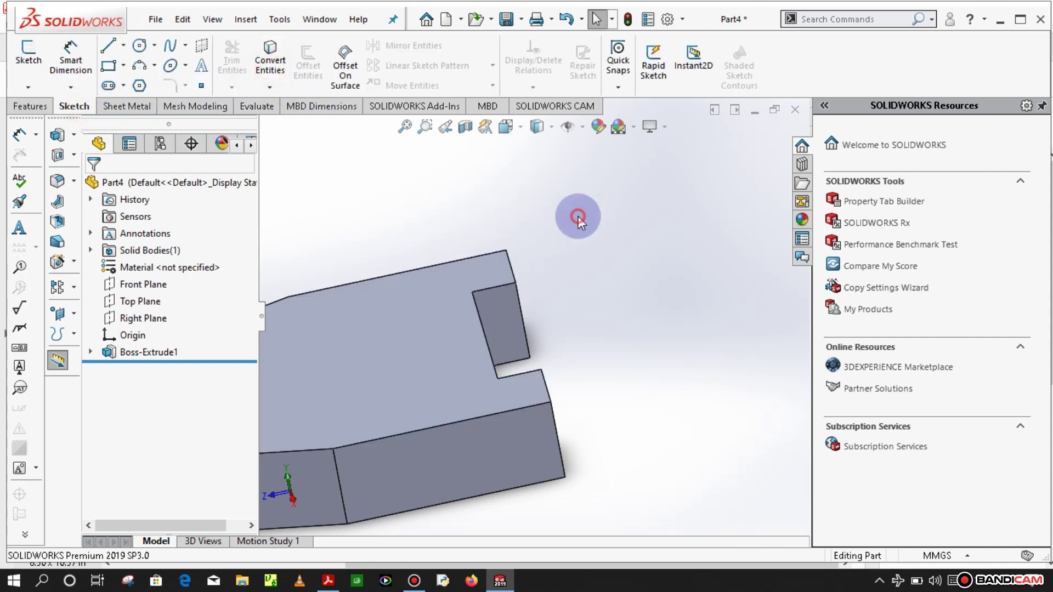
click(421, 268)
click(457, 245)
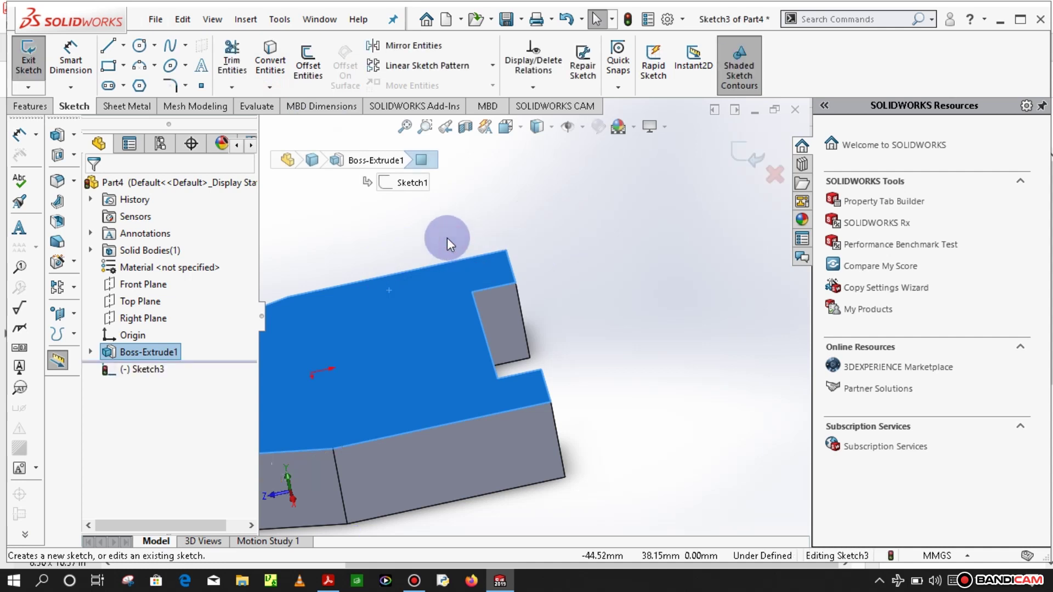
Convert the six notched-end outline edges into Sketch3 lines
click(464, 260)
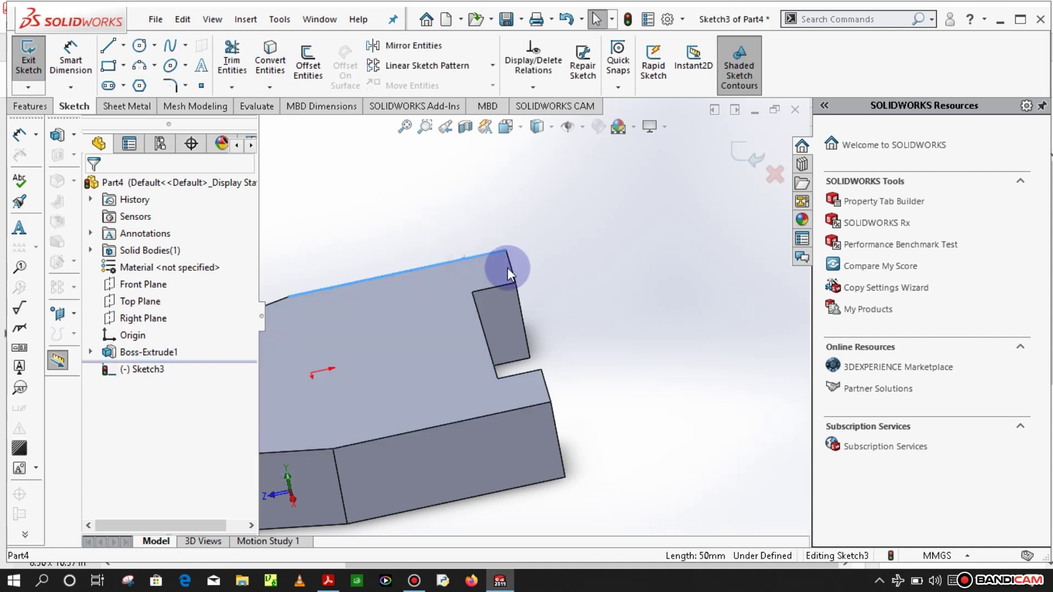
ctrl+click(503, 283)
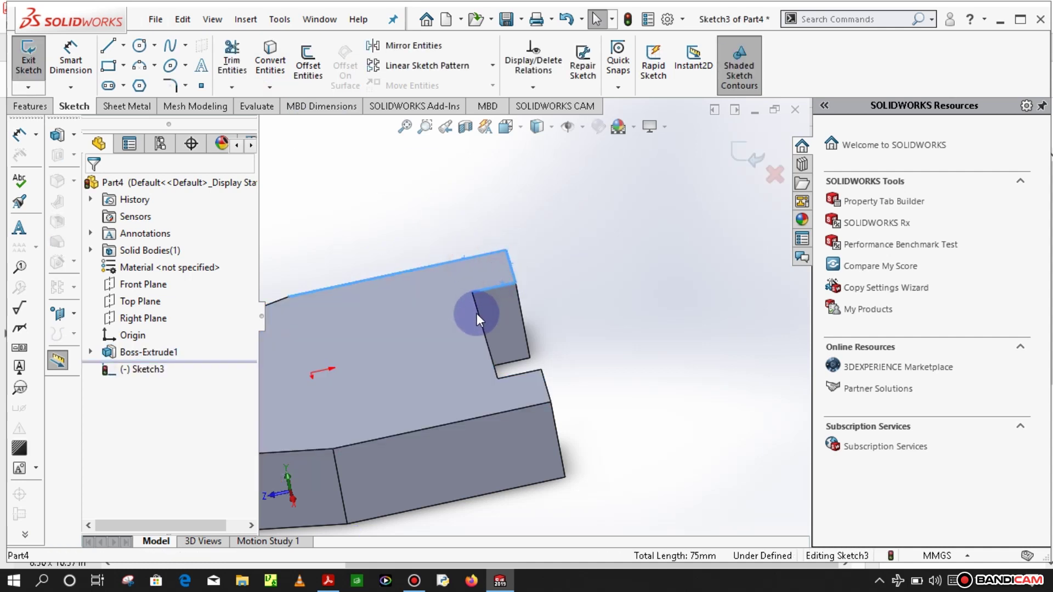
ctrl+click(475, 314)
ctrl+click(510, 375)
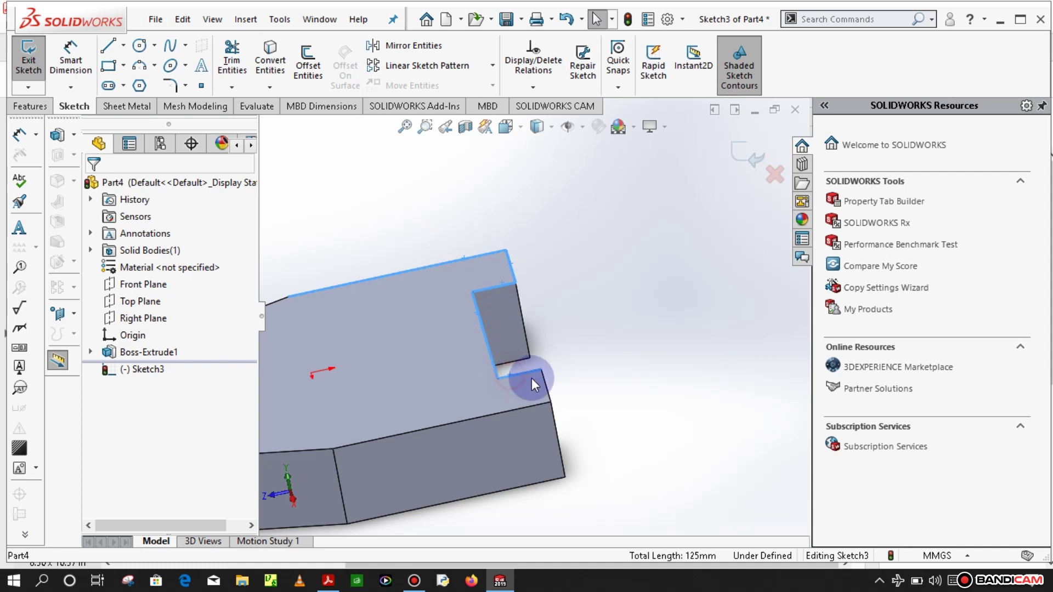
ctrl+click(543, 378)
ctrl+click(535, 405)
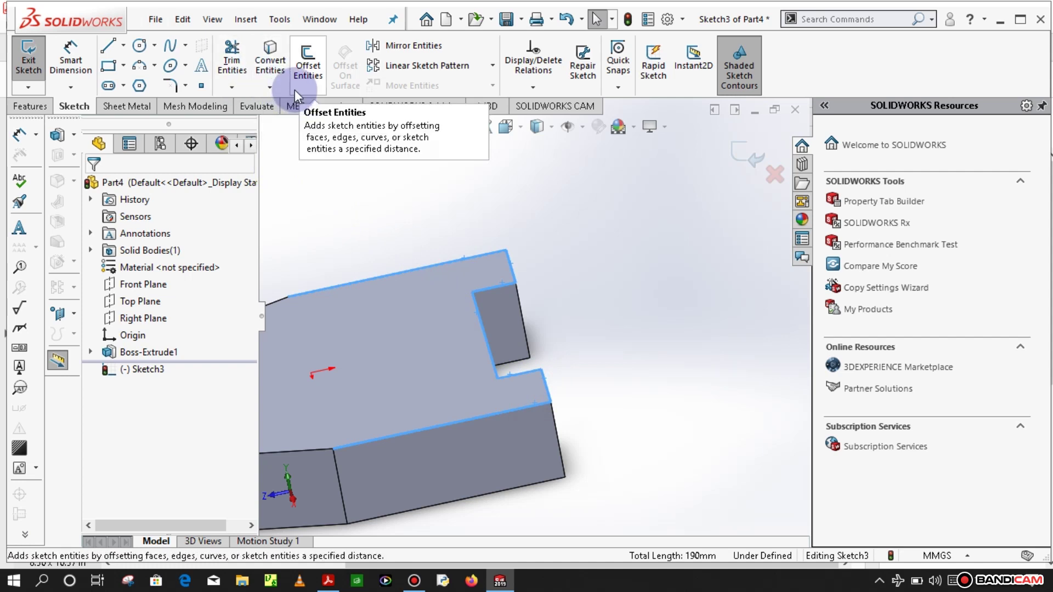
click(271, 70)
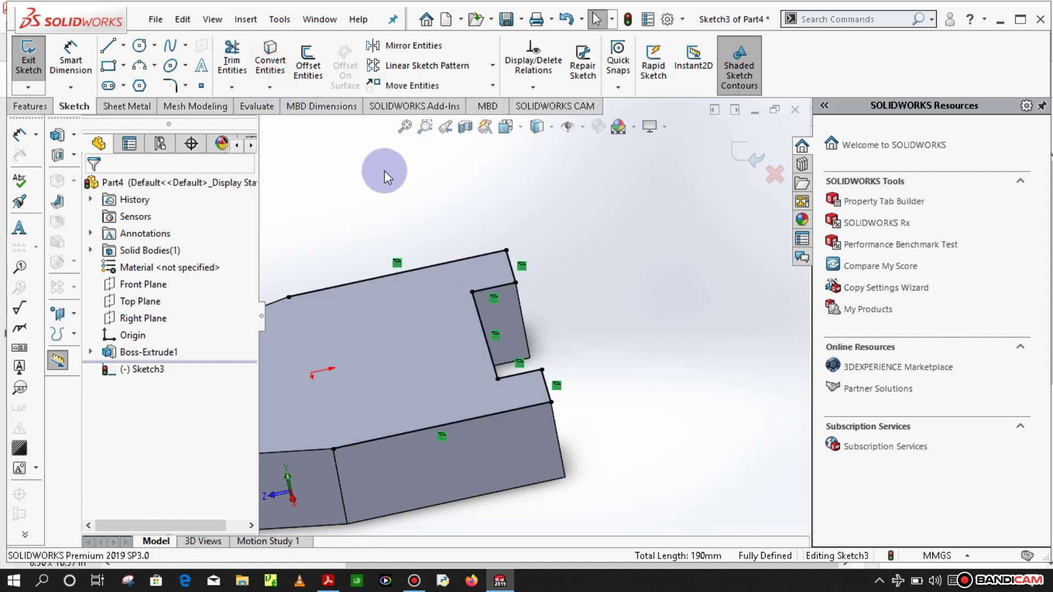
click(108, 45)
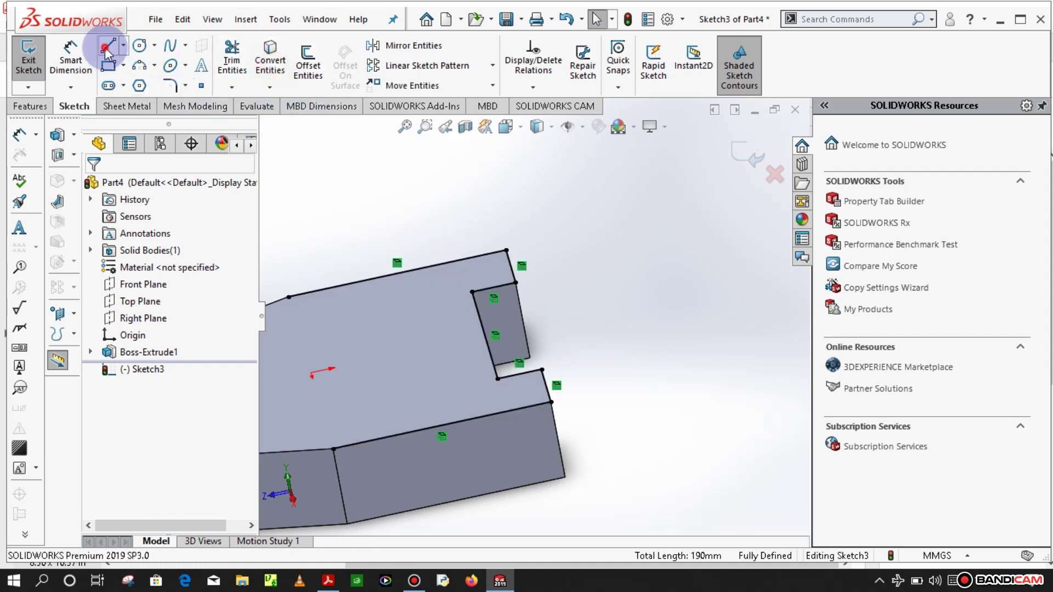
Draw a cross line from top to front edge, dimensioned 20 mm from the notched end
click(397, 273)
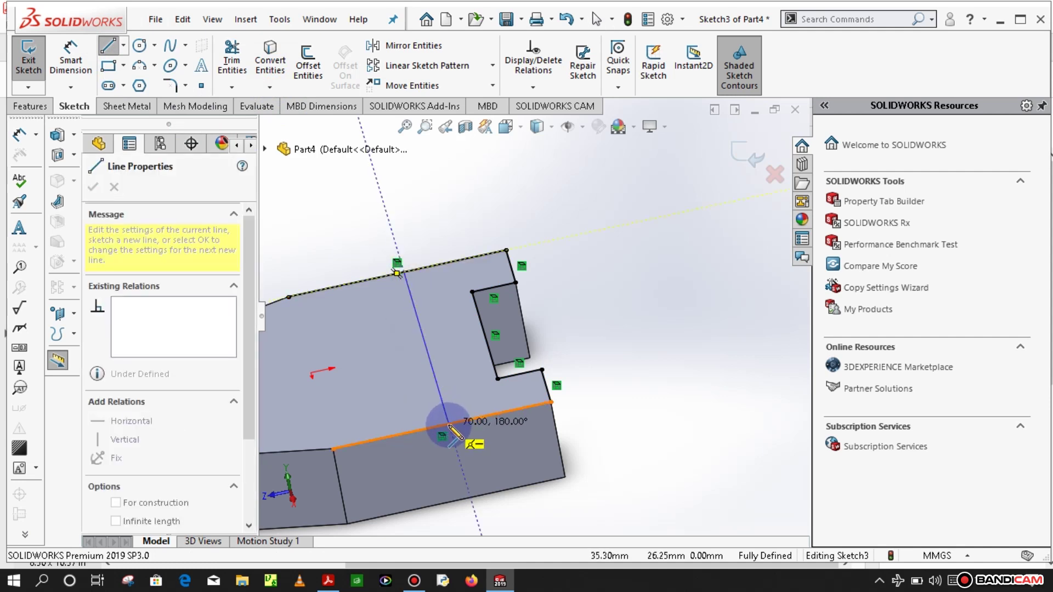
click(448, 424)
key(Escape)
key(Escape)
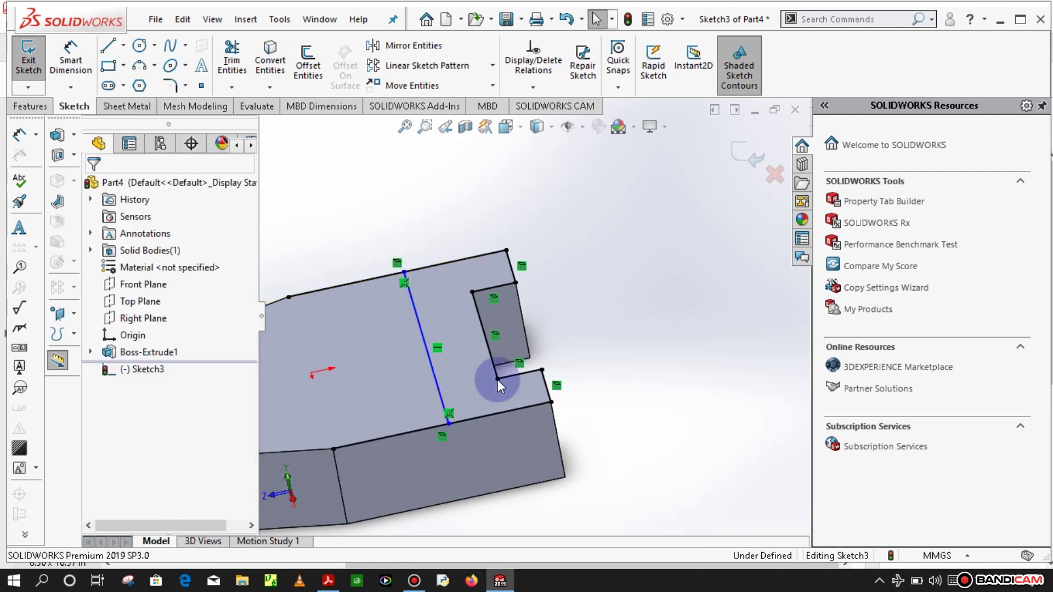
click(82, 66)
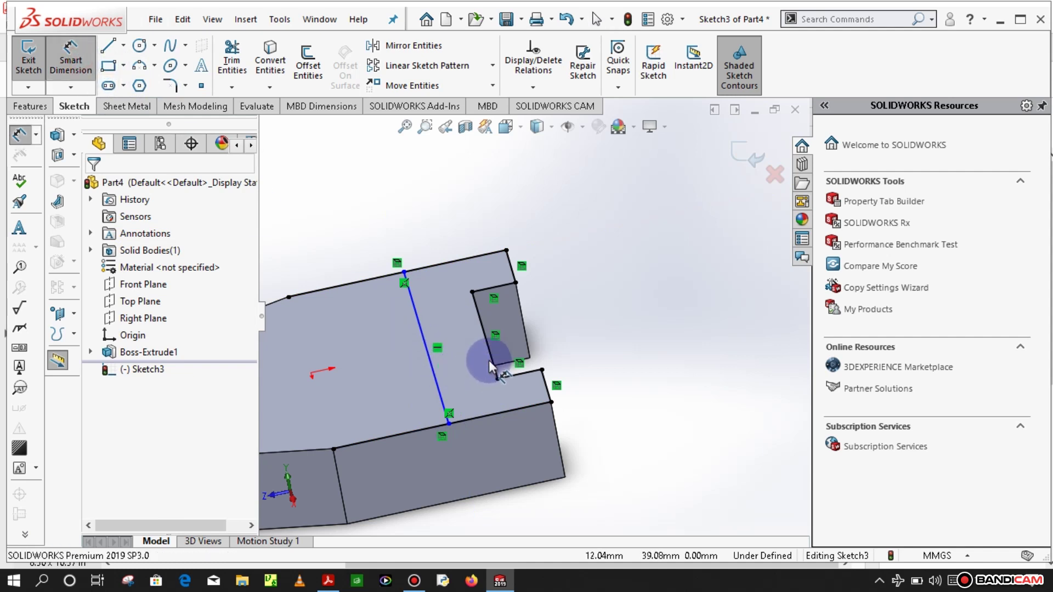
click(434, 373)
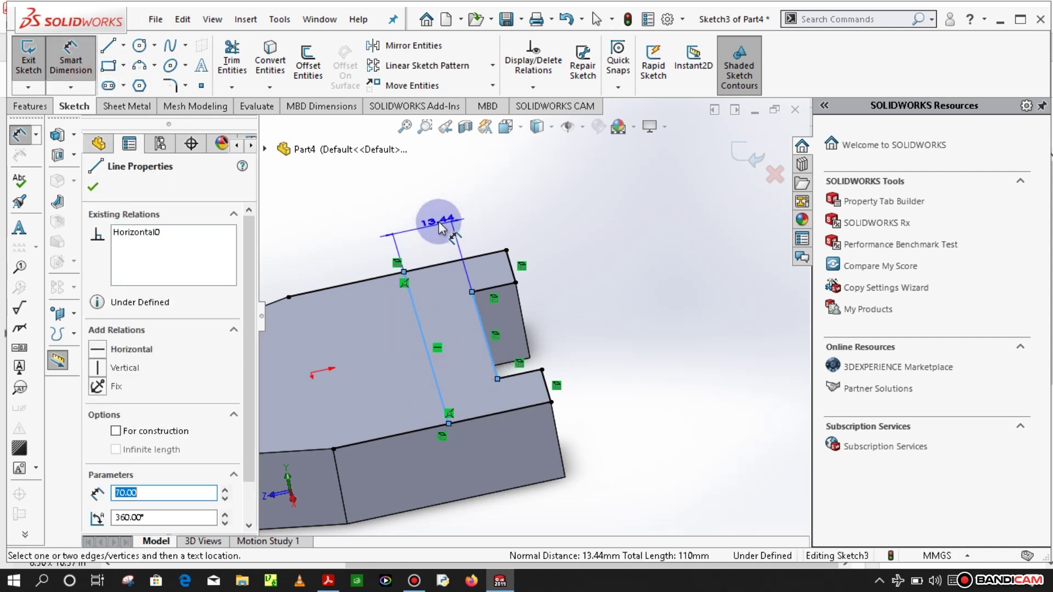
click(444, 216)
text(20)
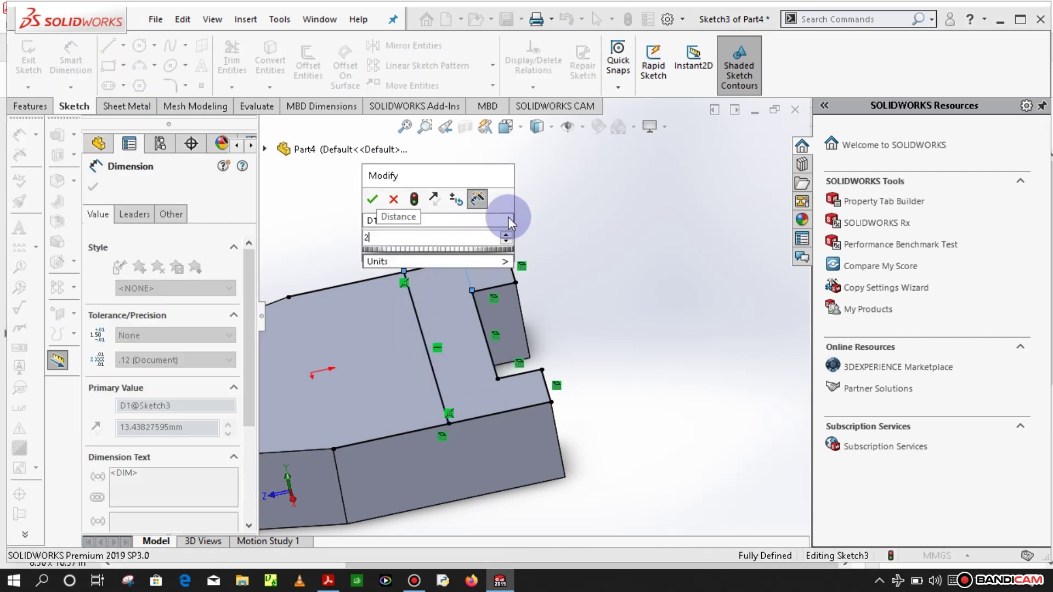
key(Return)
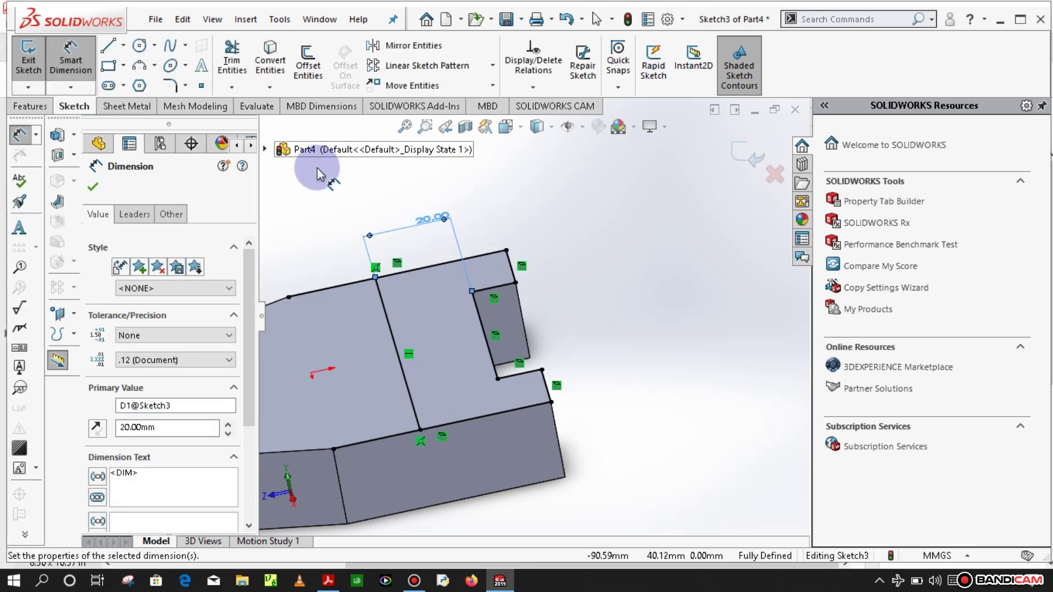
click(387, 176)
Trim the stepped profile and close Sketch3
click(246, 76)
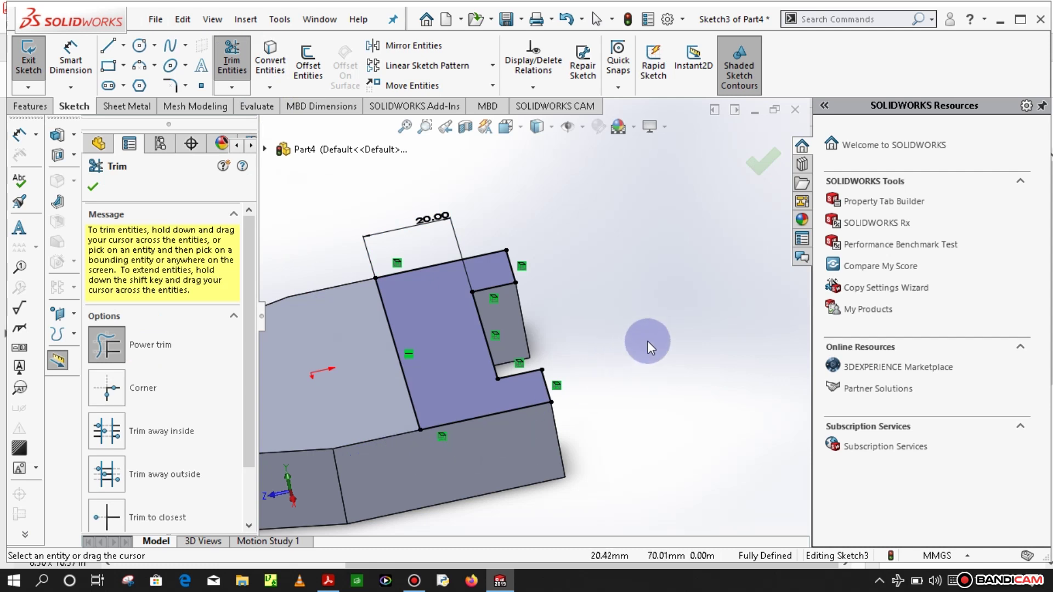
click(761, 169)
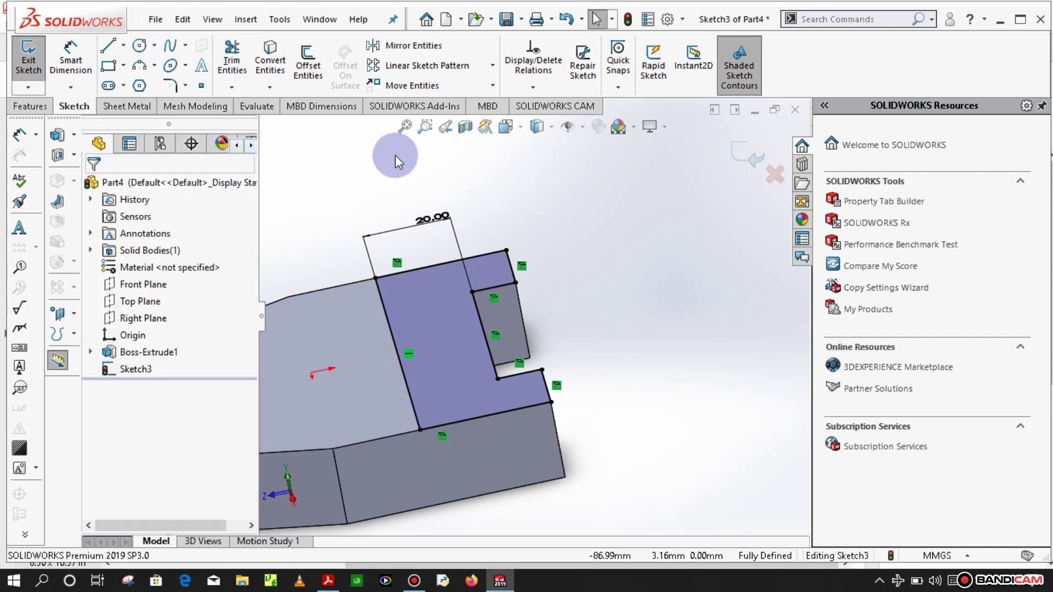
click(744, 157)
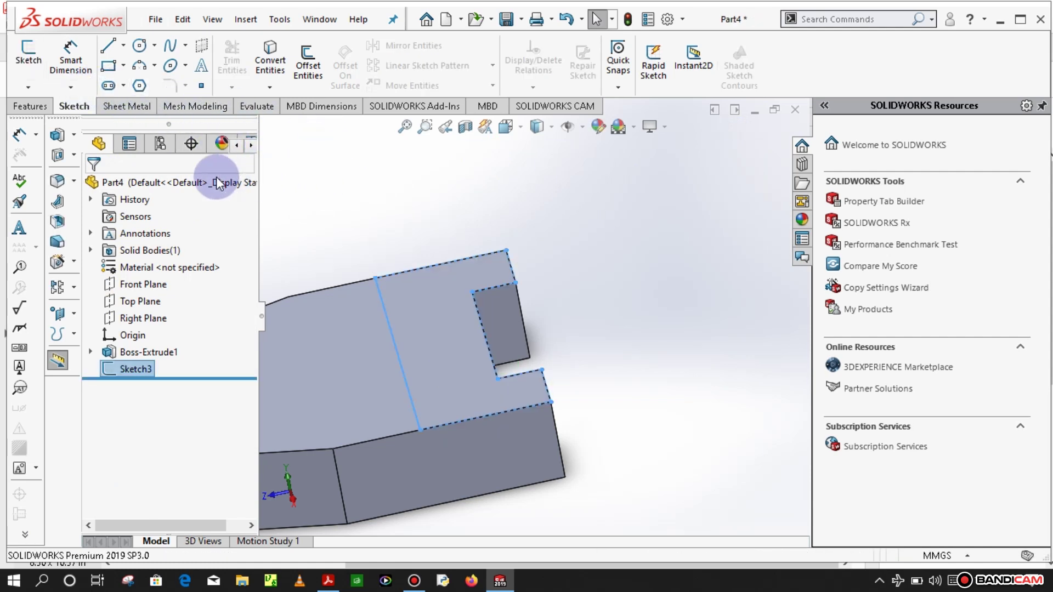
Extrude Sketch3 20 mm as Boss-Extrude2, then orbit to view the whole part
click(35, 107)
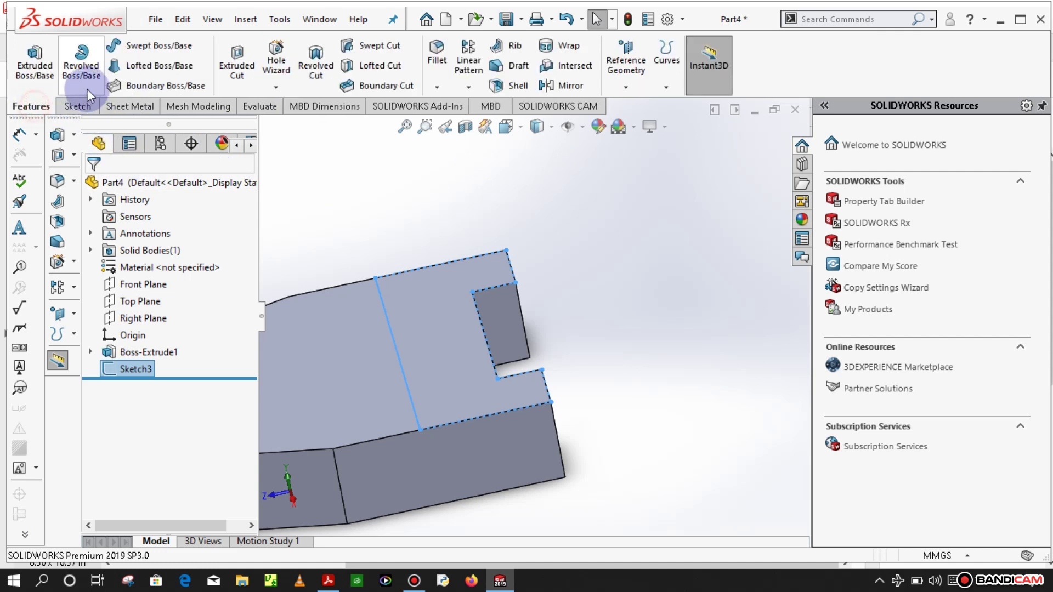
click(37, 71)
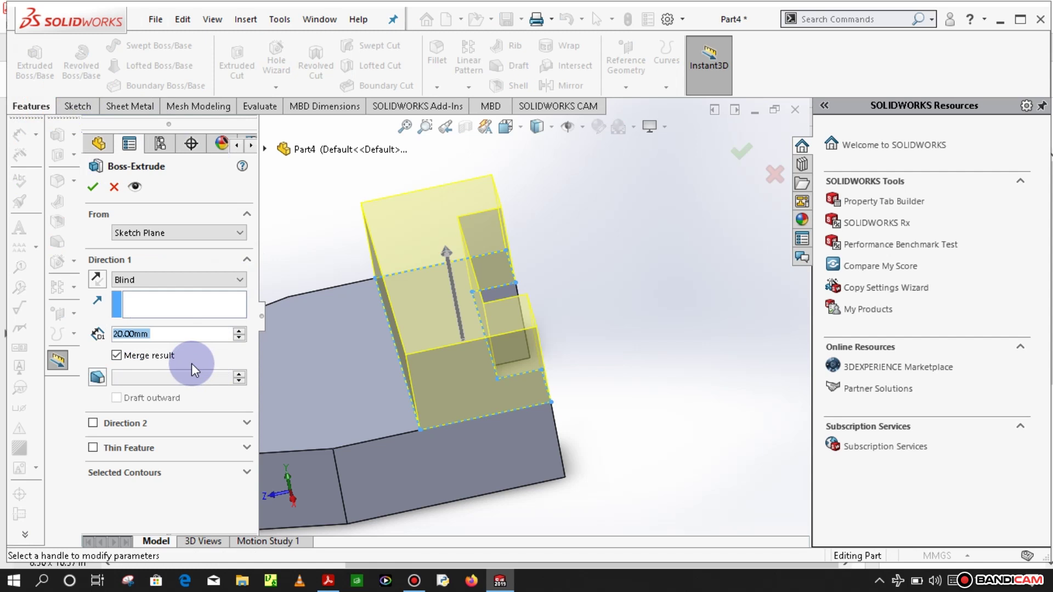
text(20)
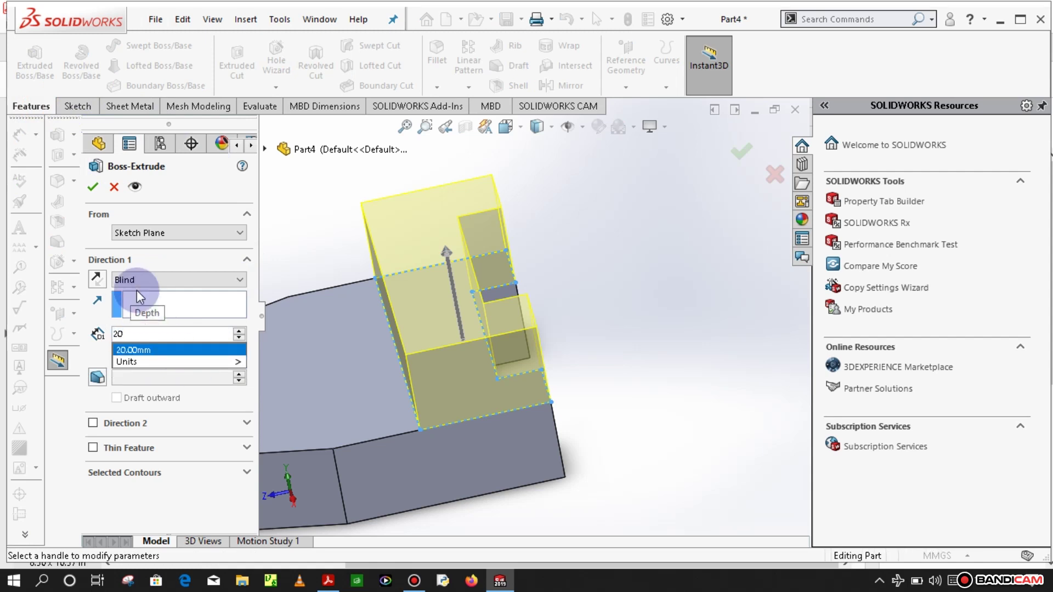
key(Return)
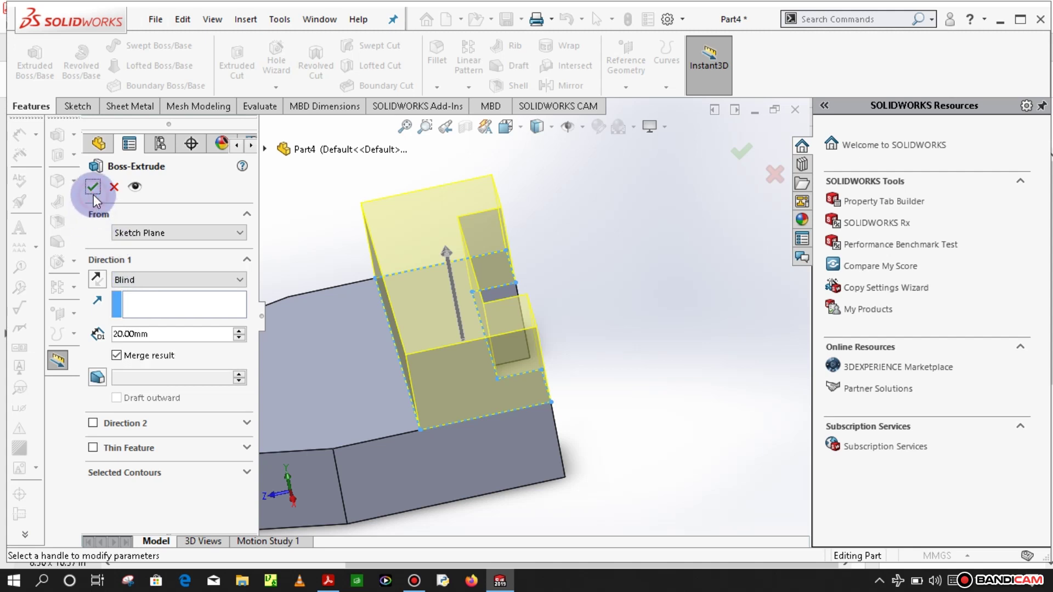
click(93, 194)
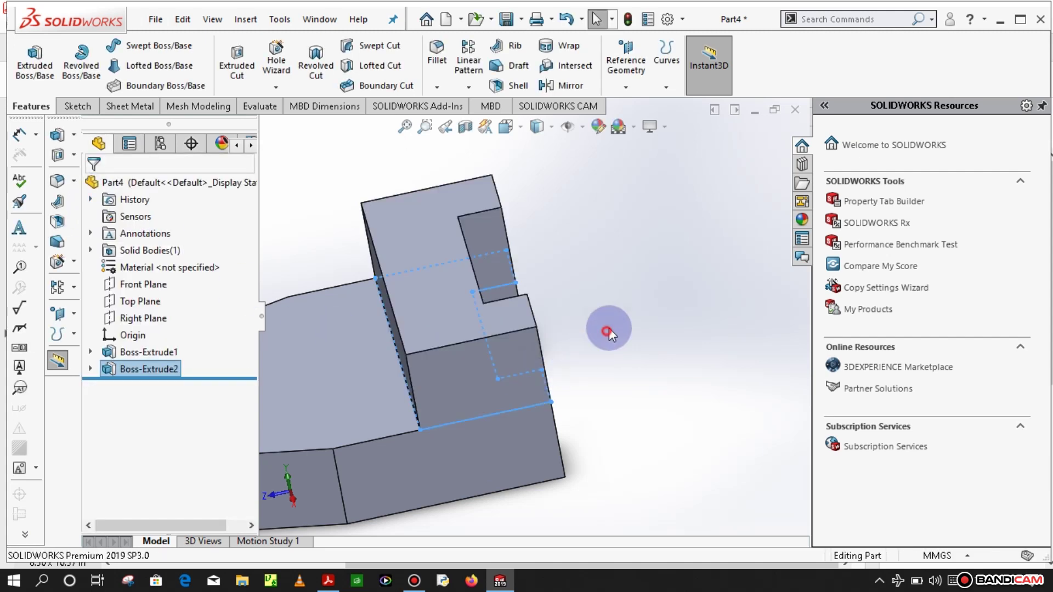
scroll(560, 340, up, 3)
mouse_move(557, 371)
middle_down()
mouse_move(619, 362)
mouse_move(532, 357)
middle_up()
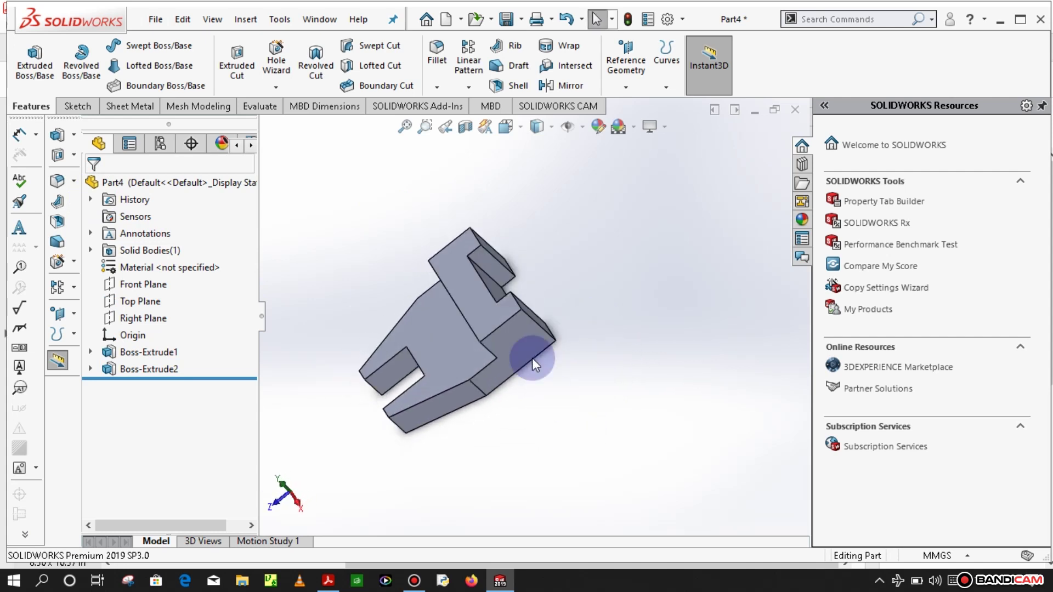
Start a sketch on the raised block's top face and draw a corner rectangle
scroll(514, 314, down, 4)
scroll(488, 307, down, 2)
click(471, 301)
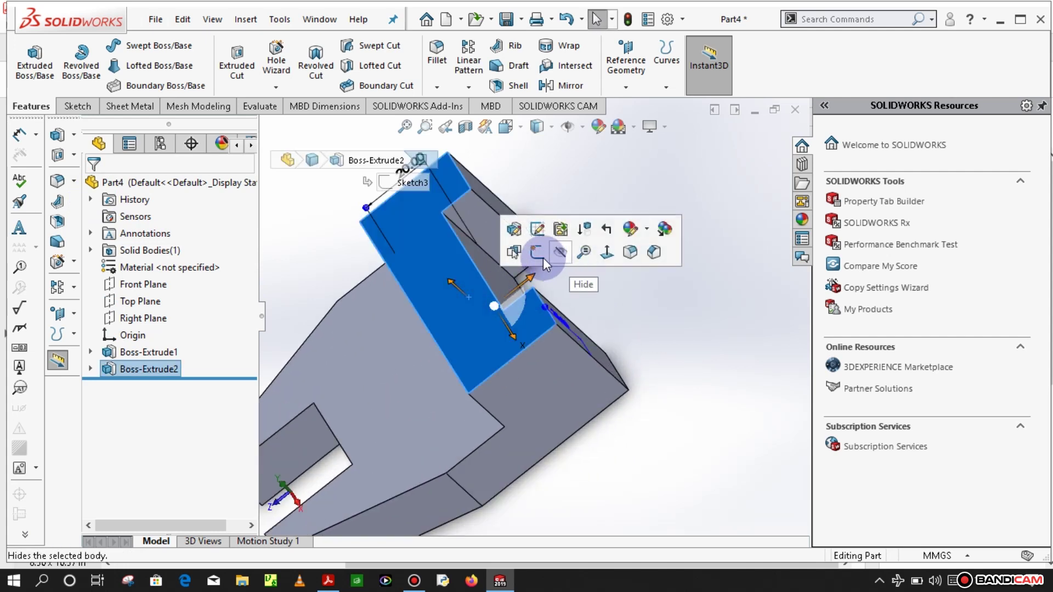
click(524, 253)
scroll(442, 357, up, 3)
middle_drag(442, 357, 305, 247)
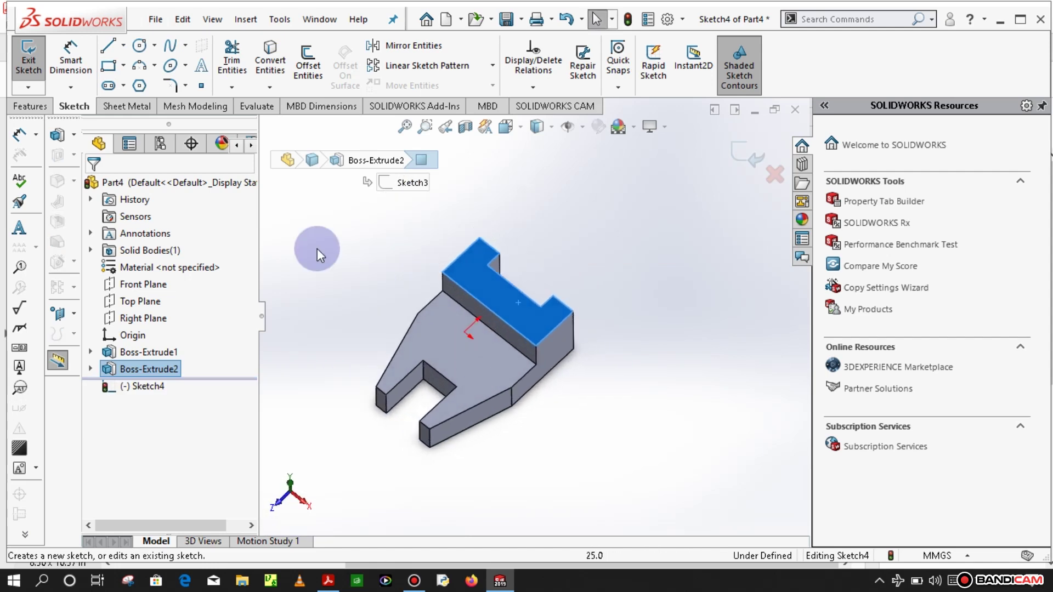
click(109, 65)
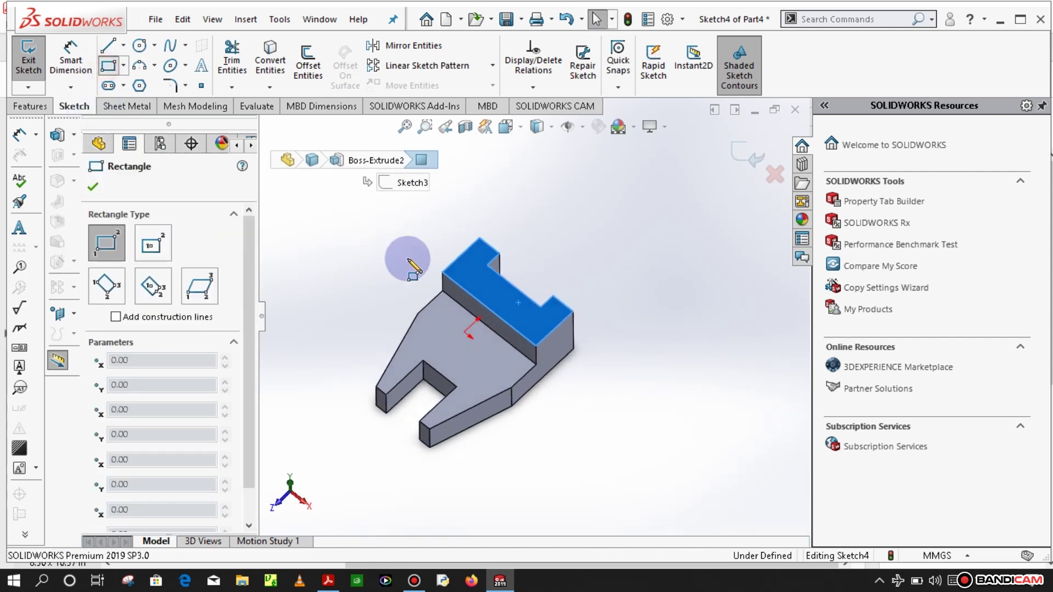
click(503, 278)
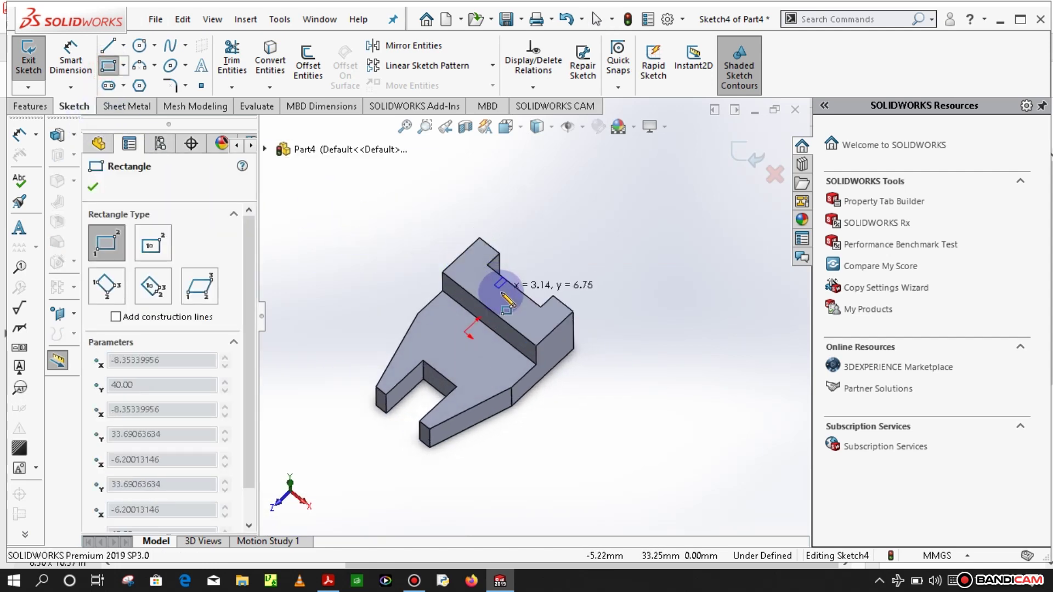
click(512, 330)
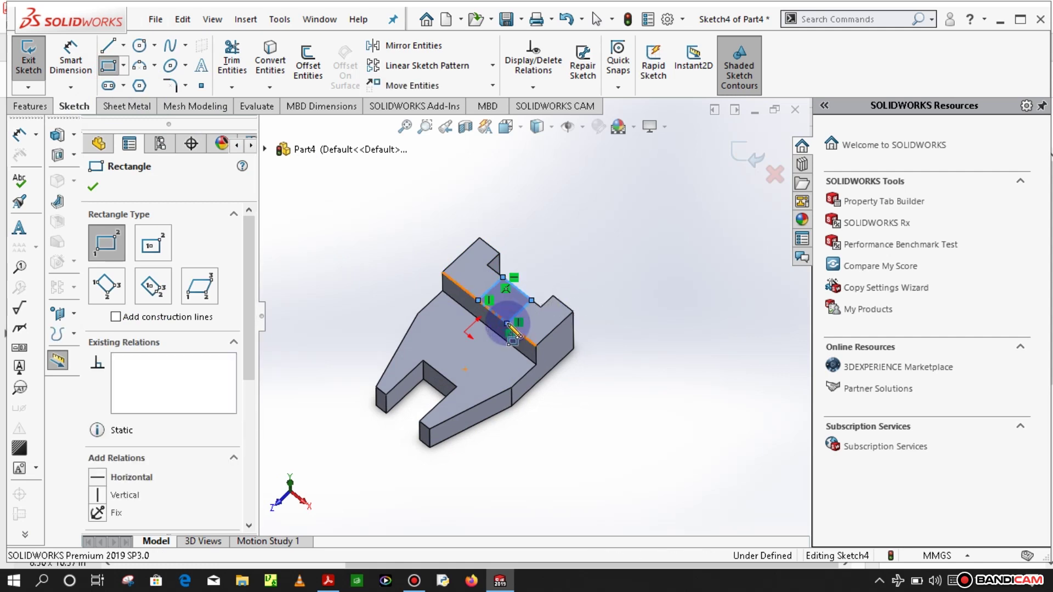
Dimension the rectangle 30 mm wide and 20 mm from the block's end edge, then exit
click(71, 58)
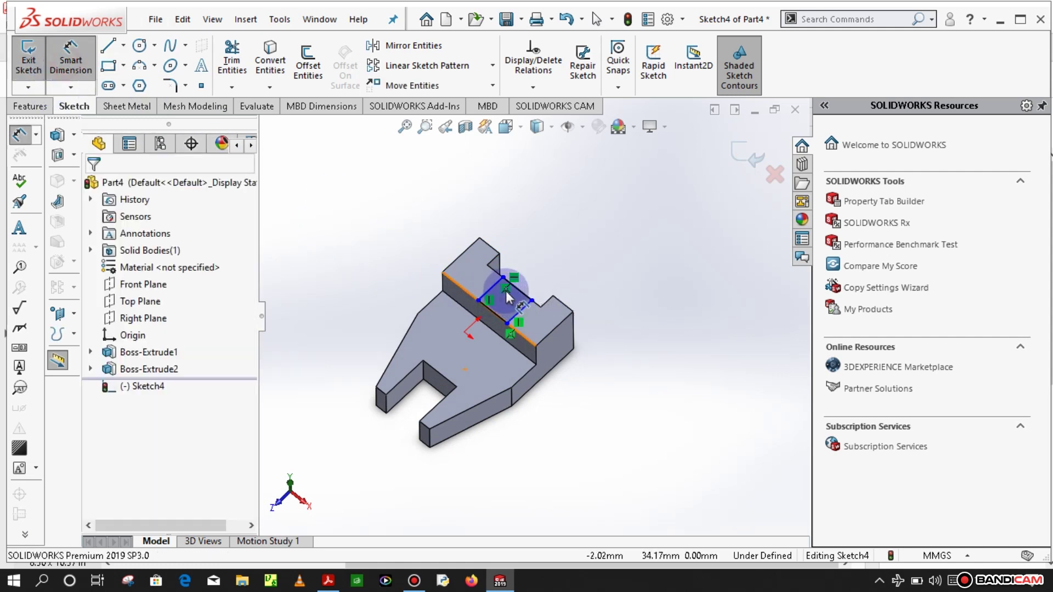
scroll(502, 296, down, 2)
click(559, 269)
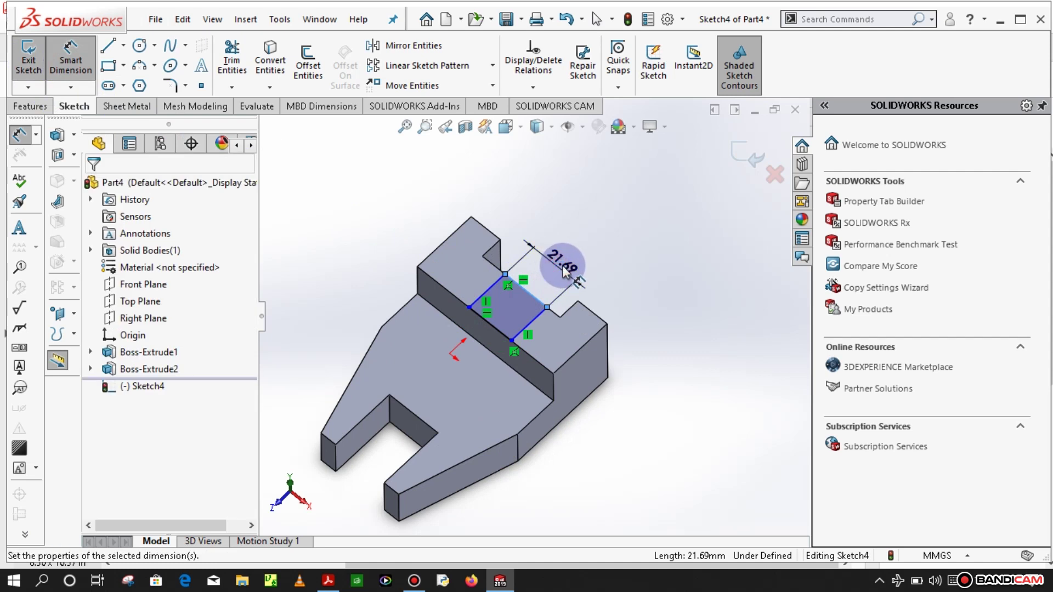
text(3)
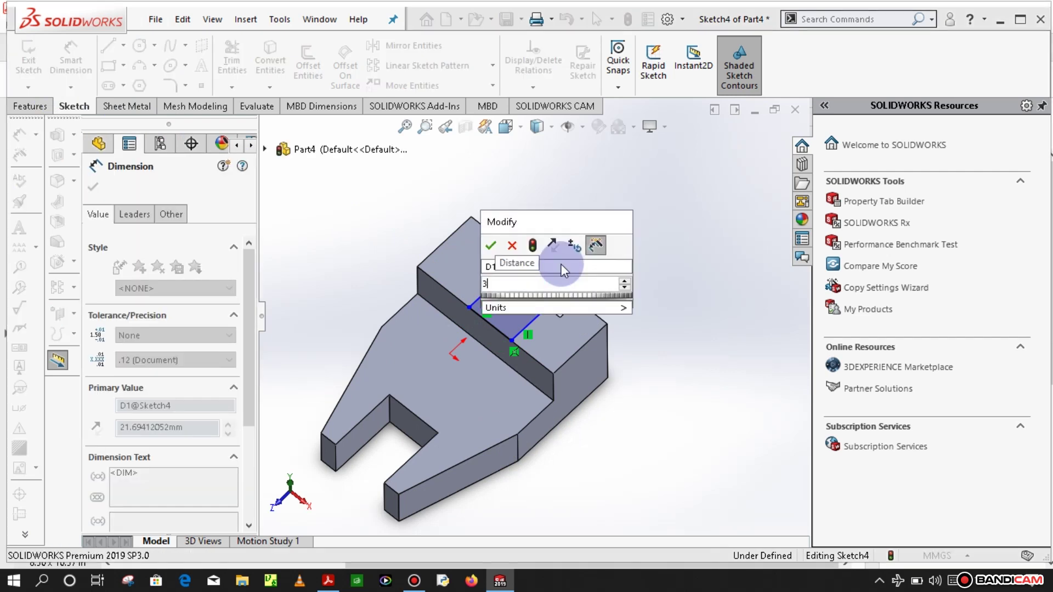
text(0)
click(491, 251)
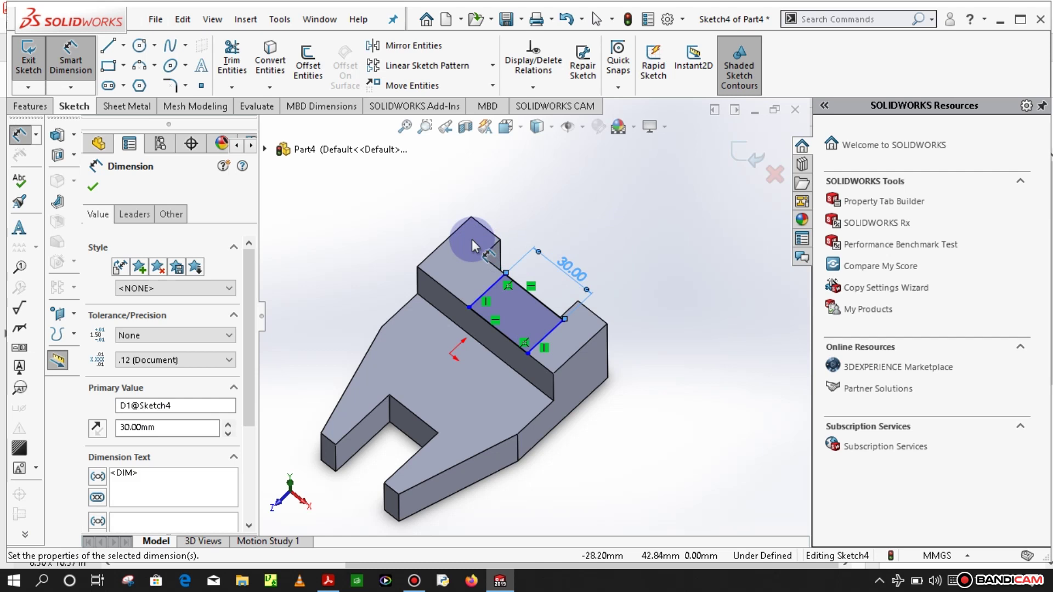
click(439, 241)
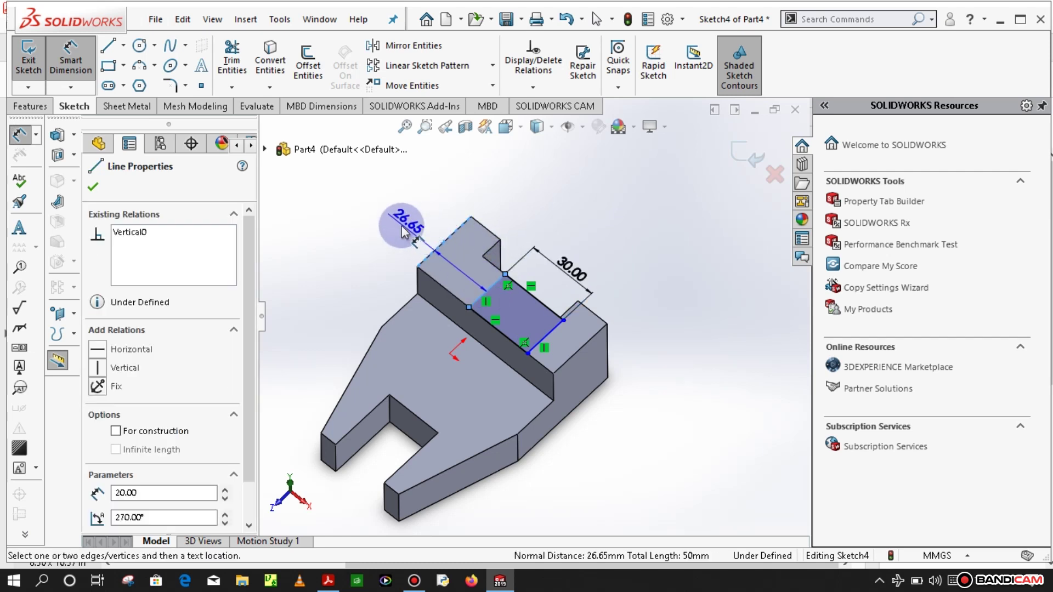
click(417, 232)
text(20)
key(Return)
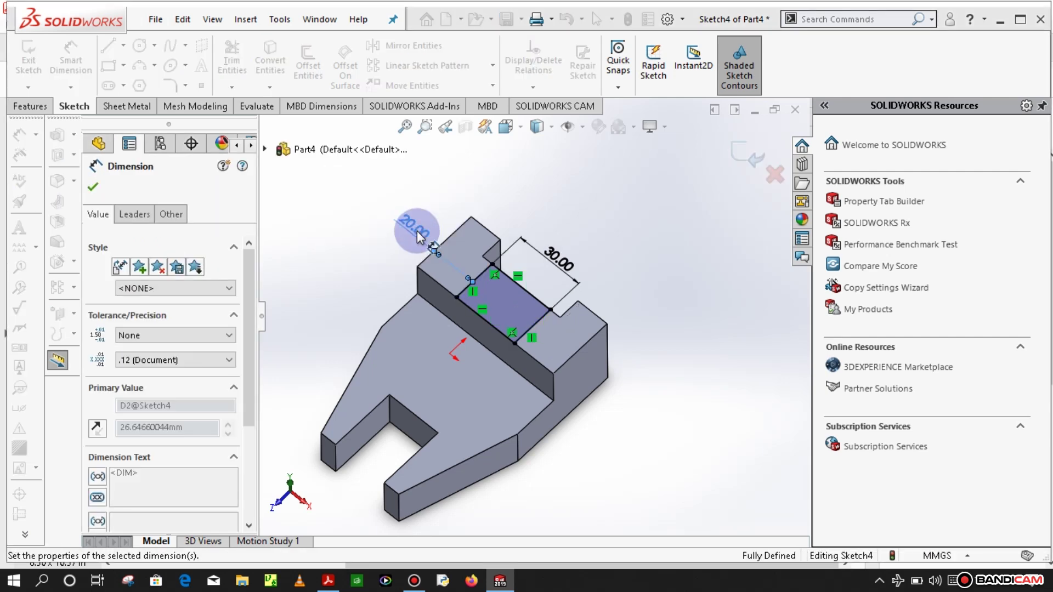
click(747, 156)
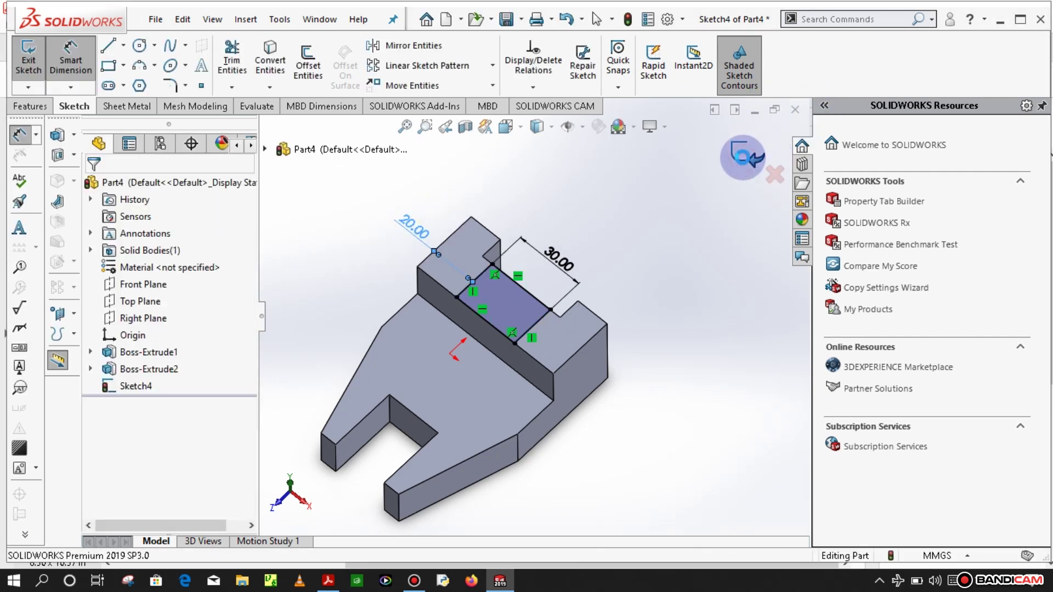
Cut the rectangle 15 mm deep as Cut-Extrude1 and orbit to inspect the slot
click(235, 64)
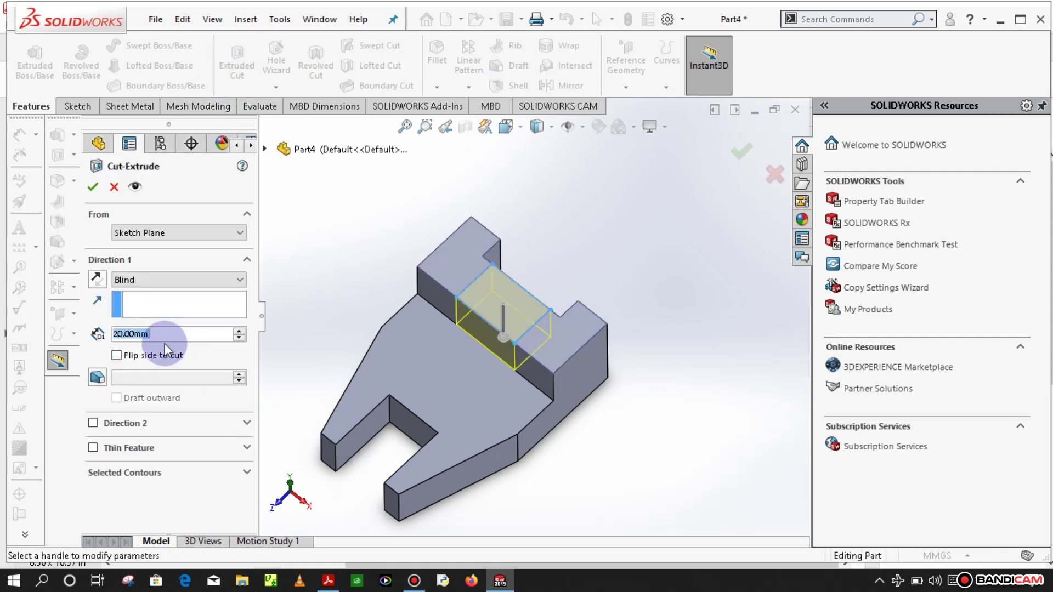
text(15)
click(93, 187)
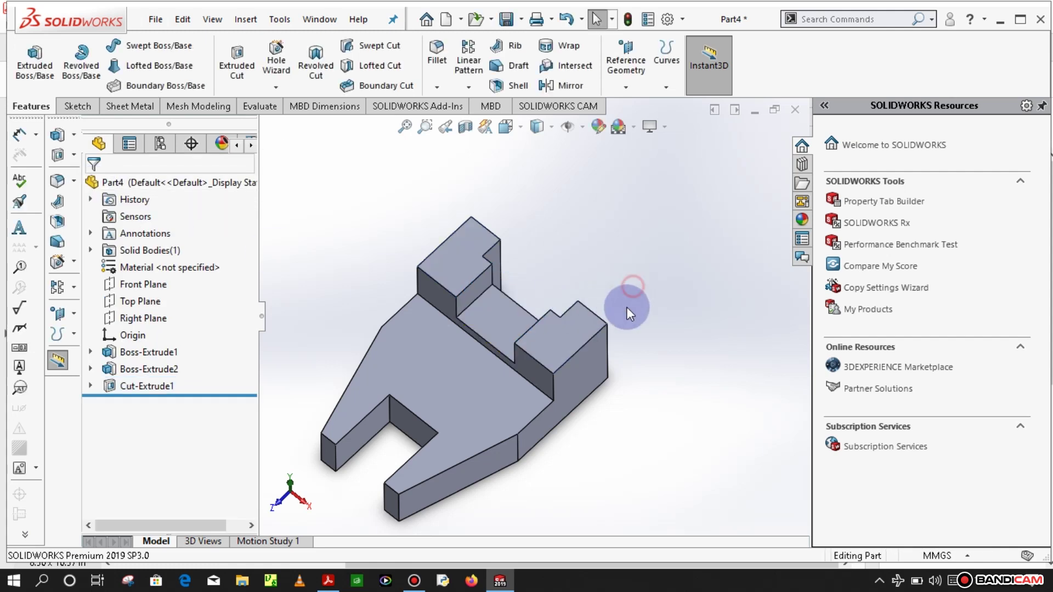
middle_drag(627, 307, 661, 449)
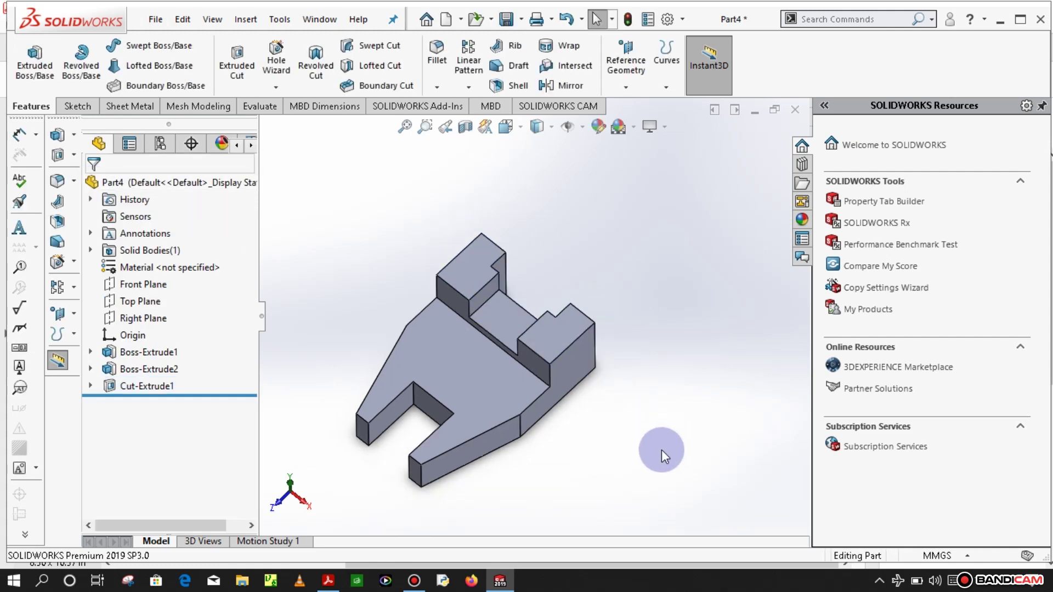
Show the part isometric, shaded with edges, and compare it with Fig. 3.28
click(550, 127)
click(511, 128)
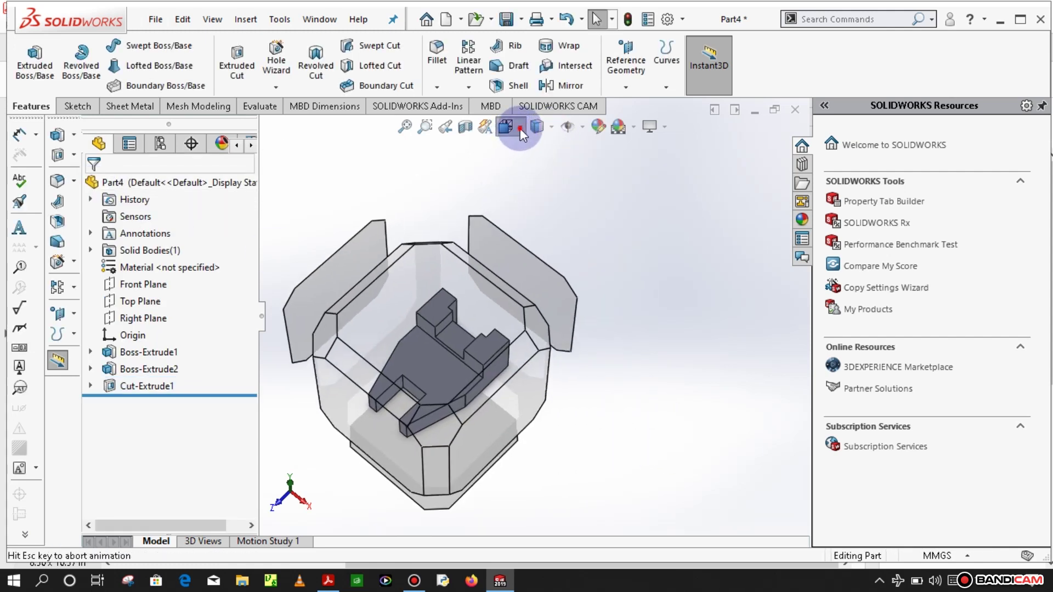
click(522, 131)
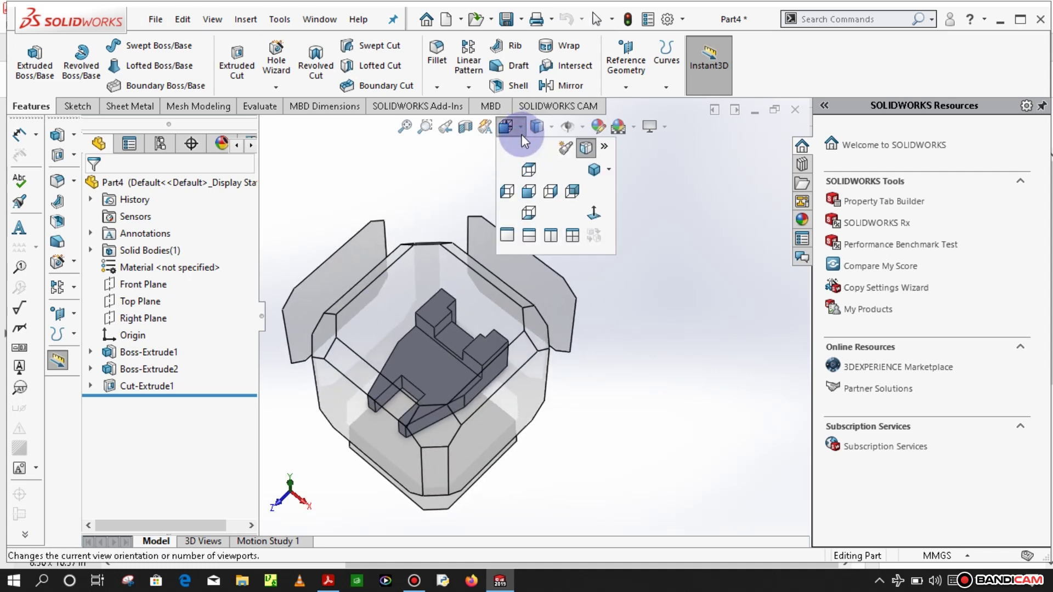
click(591, 171)
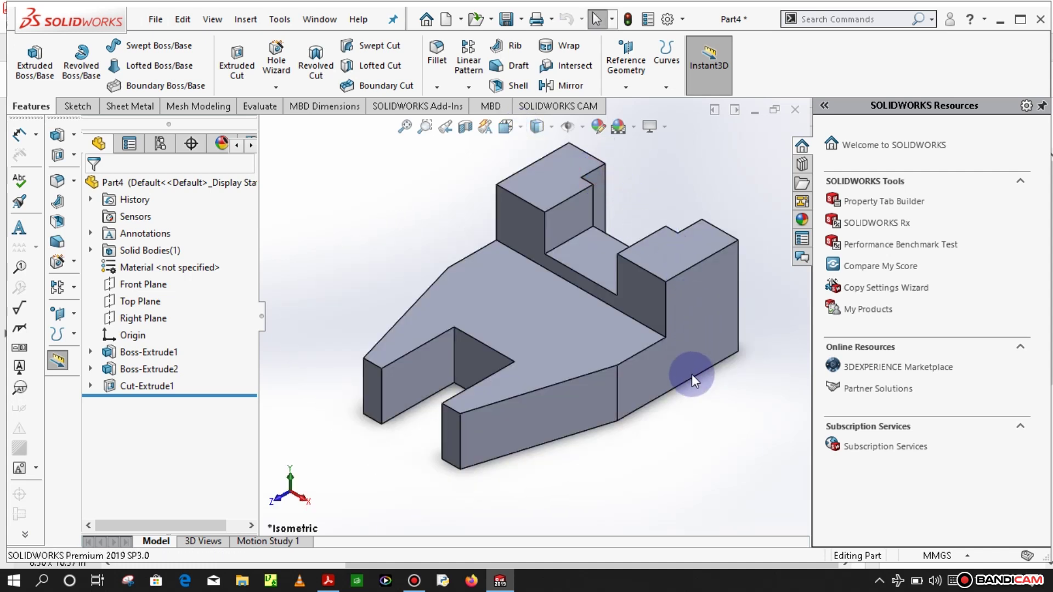
scroll(685, 425, up, 1)
scroll(686, 424, up, 1)
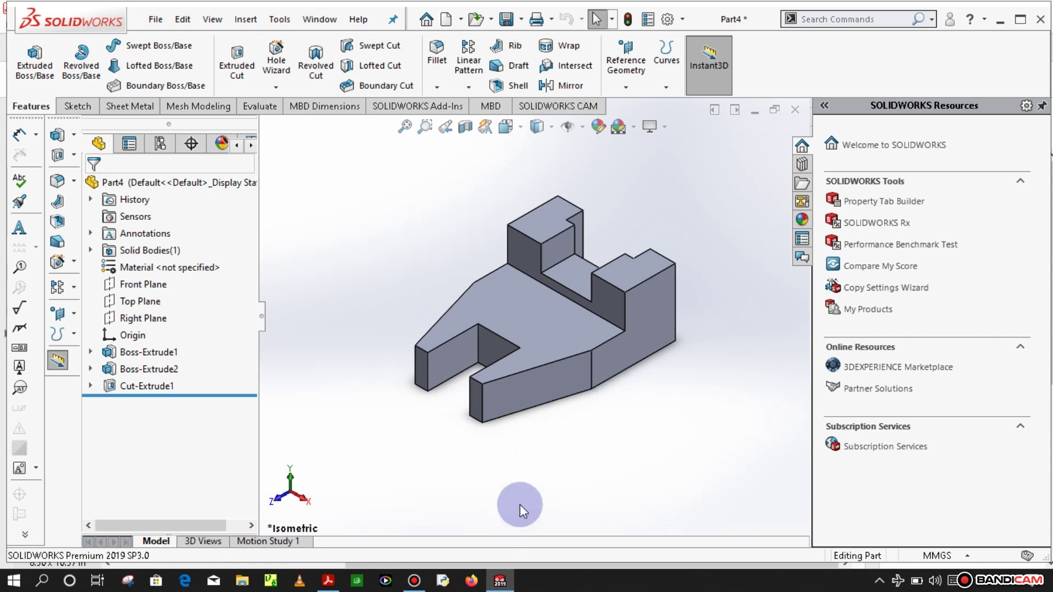
click(551, 128)
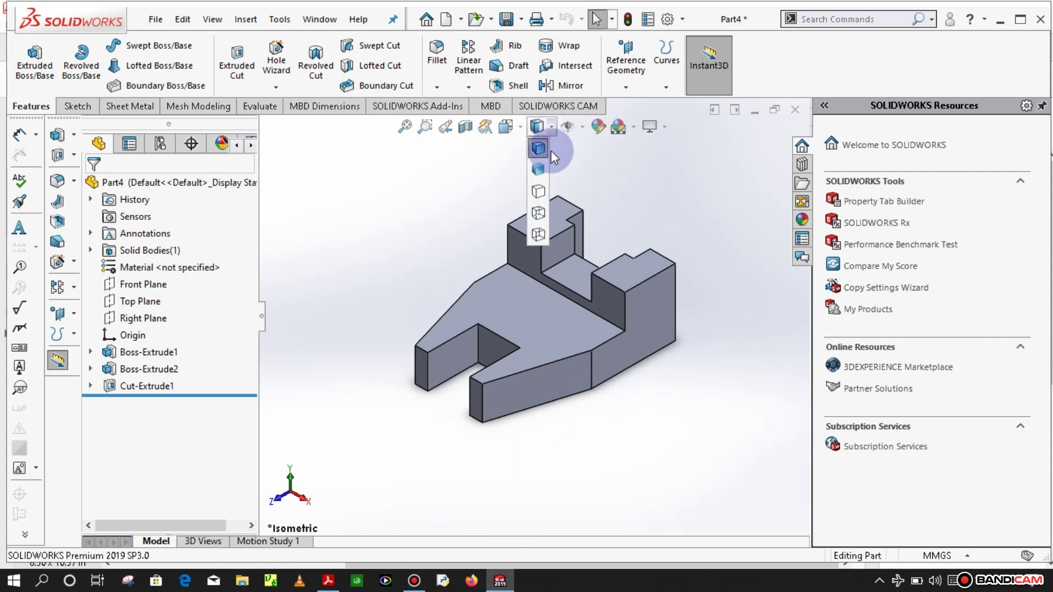
click(540, 166)
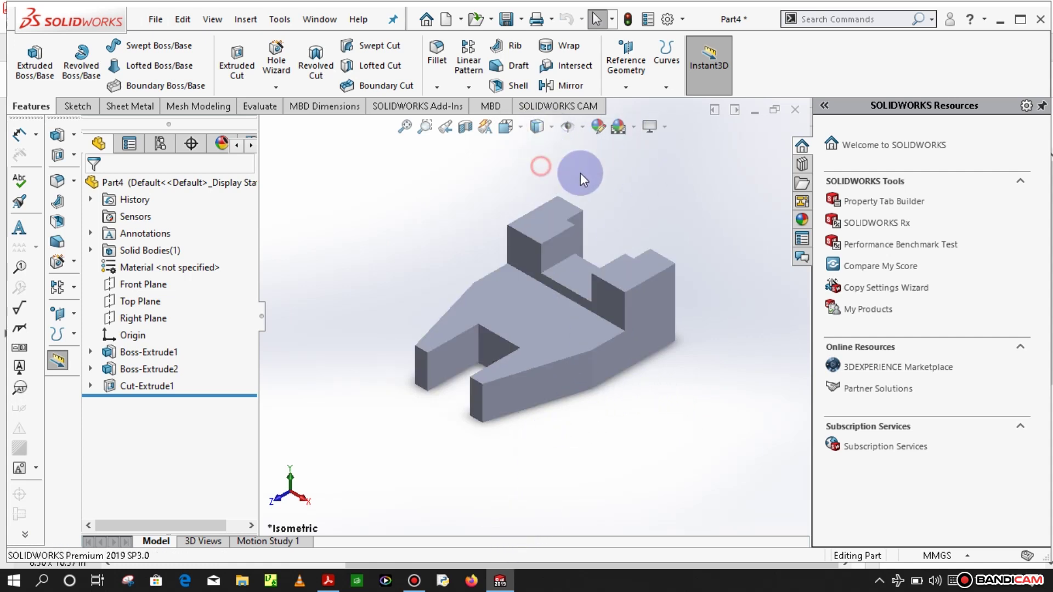
click(552, 128)
click(538, 147)
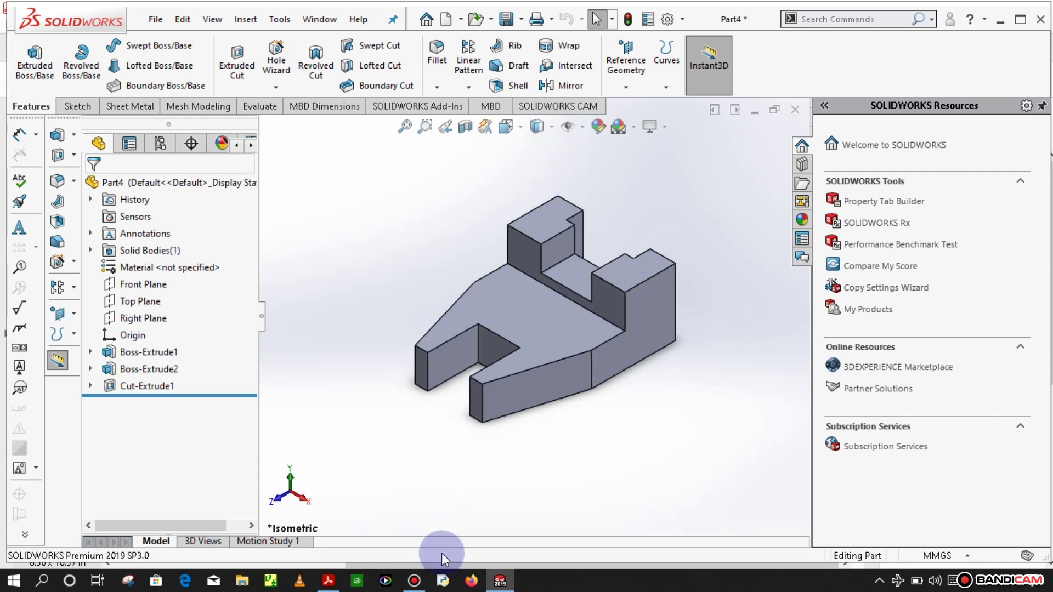
click(329, 582)
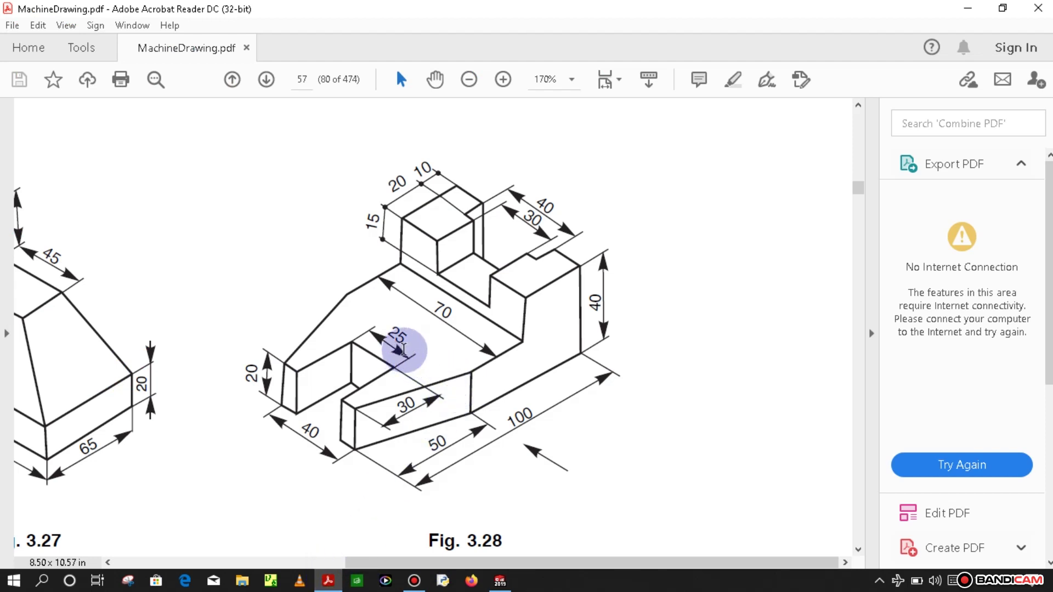
click(499, 581)
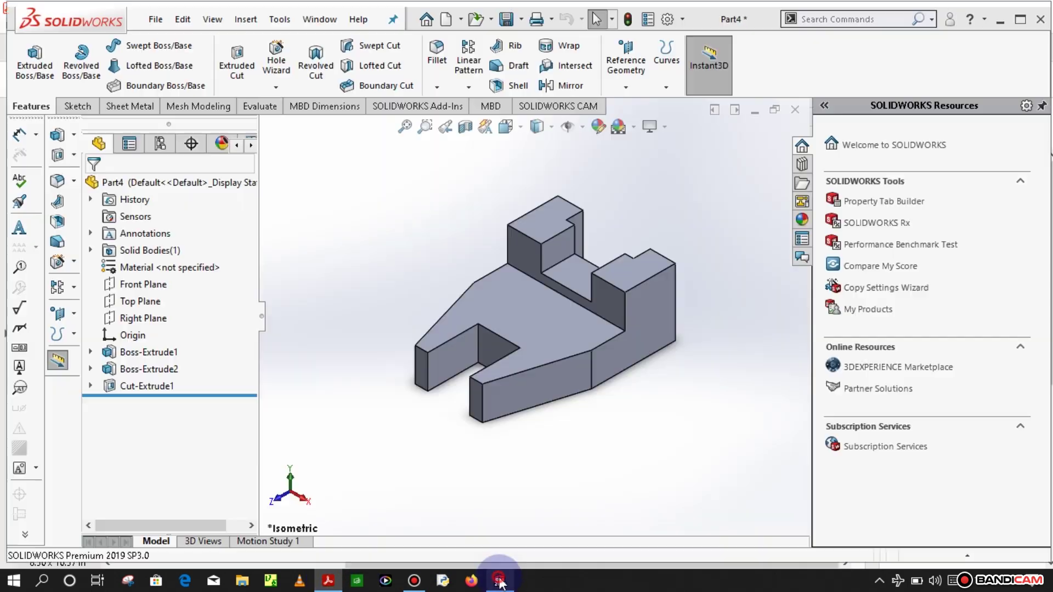